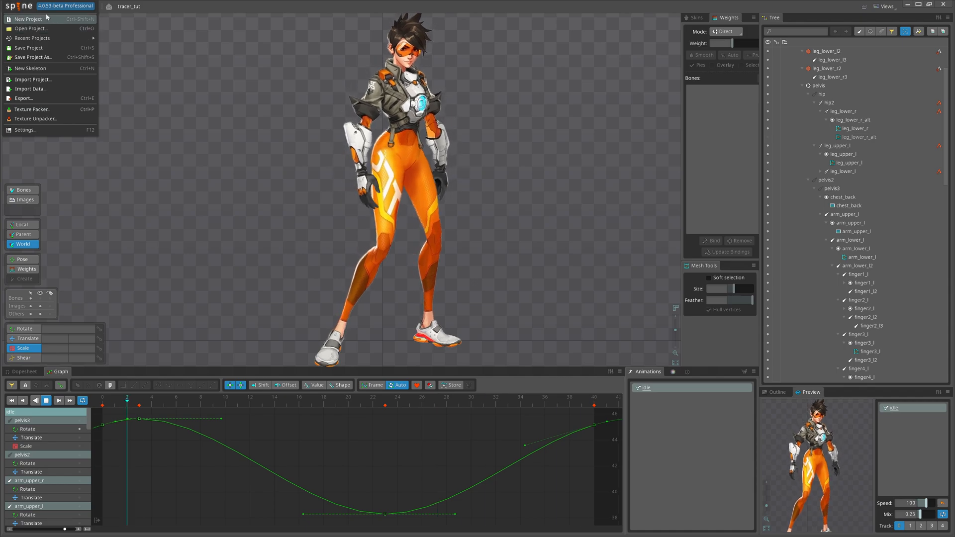
pyautogui.click(482, 247)
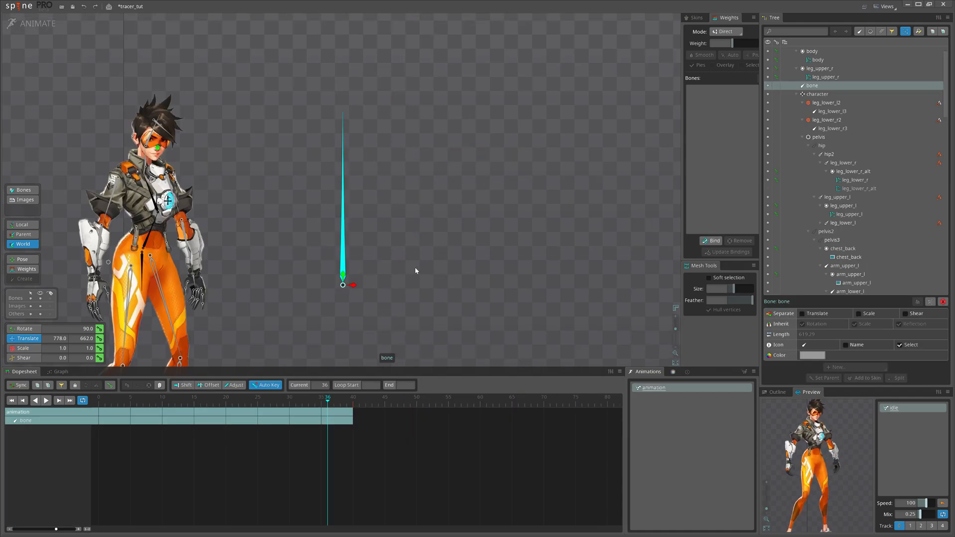
pyautogui.moveTo(416, 270)
pyautogui.mouseDown()
pyautogui.moveTo(358, 287)
pyautogui.moveTo(378, 267)
pyautogui.moveTo(398, 275)
pyautogui.mouseUp()
pyautogui.scroll(1, 399, 279)
pyautogui.scroll(-2, 308, 297)
pyautogui.moveTo(308, 297); pyautogui.dragTo(339, 272)
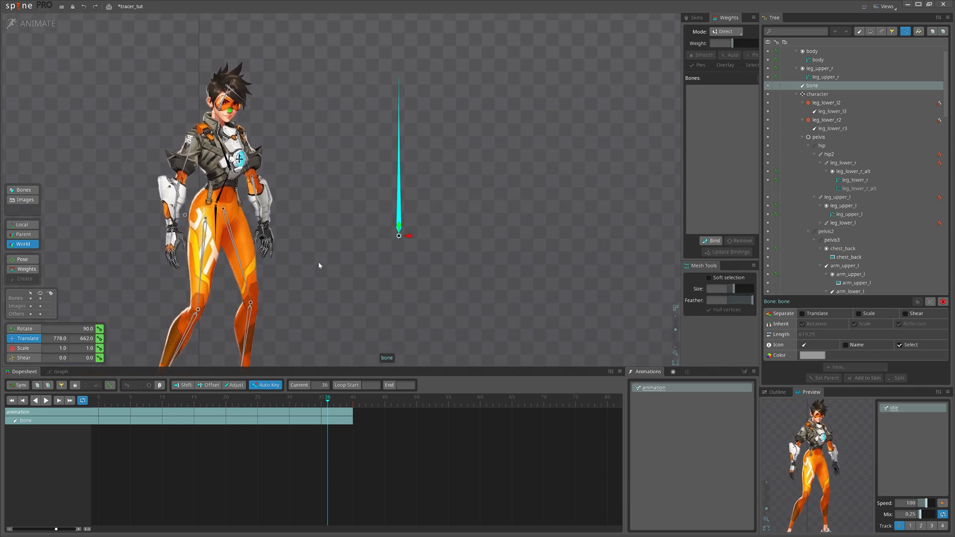
pyautogui.moveTo(293, 181); pyautogui.dragTo(277, 181)
pyautogui.moveTo(326, 216); pyautogui.dragTo(287, 226)
pyautogui.scroll(2, 323, 240)
pyautogui.moveTo(433, 238); pyautogui.dragTo(359, 253)
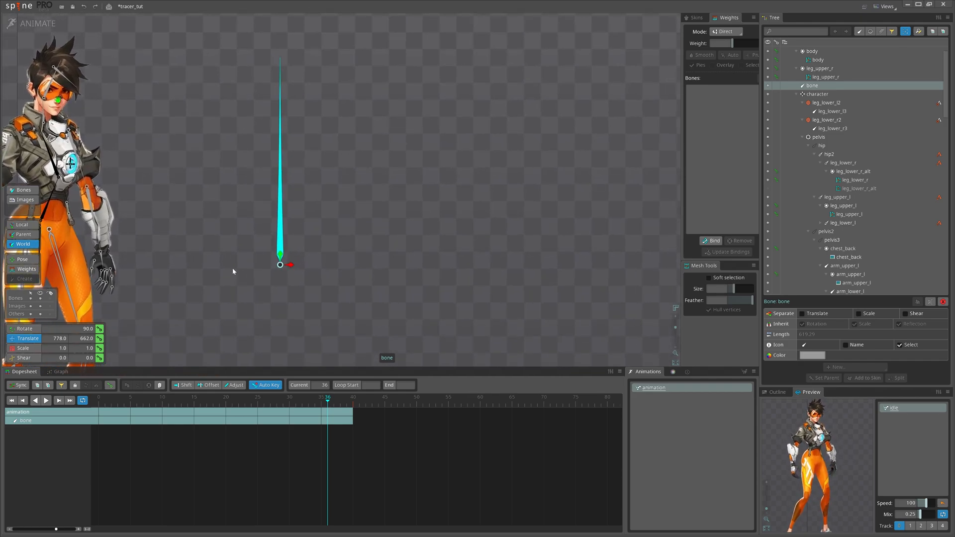
pyautogui.moveTo(63, 176); pyautogui.dragTo(236, 179)
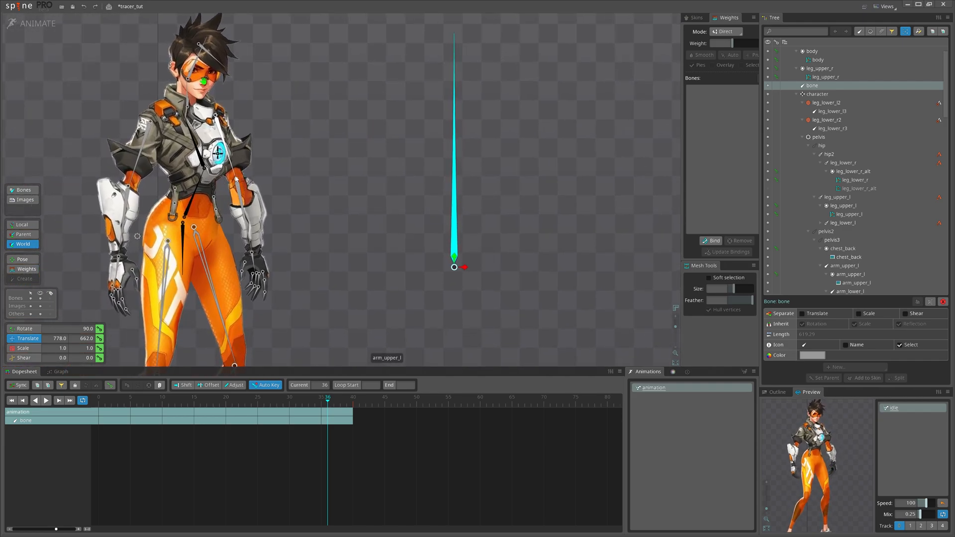
# - Rotate the arm_upper_l bone outward to raise the arm, and rotate the arm_lower_l bone to about 312 degrees at frame 36
pyautogui.click(236, 177)
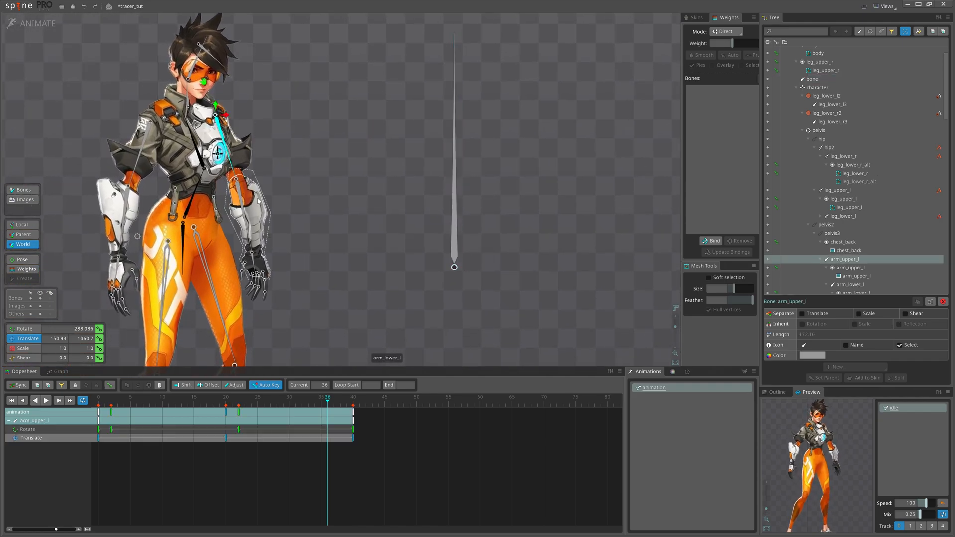
pyautogui.press('c')
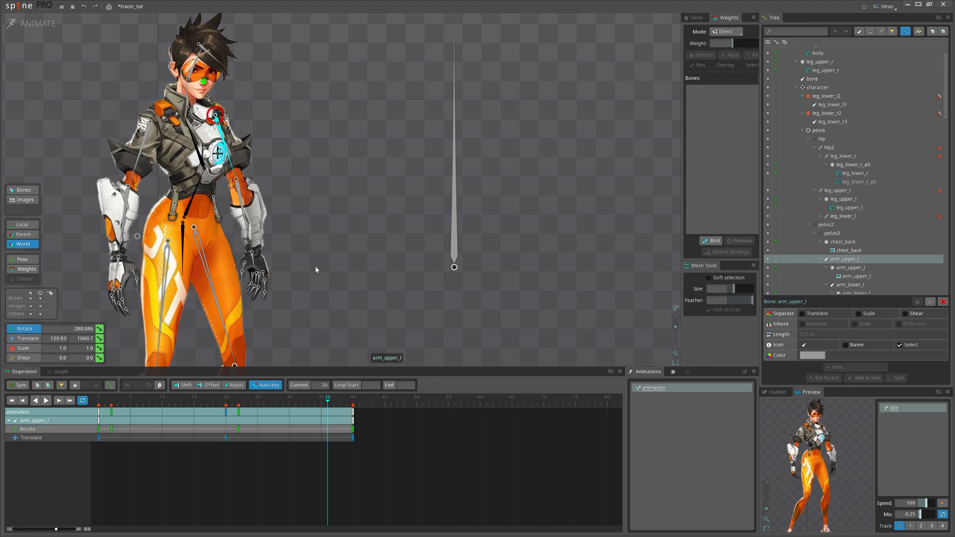
pyautogui.moveTo(316, 266); pyautogui.dragTo(405, 139)
pyautogui.click(290, 148)
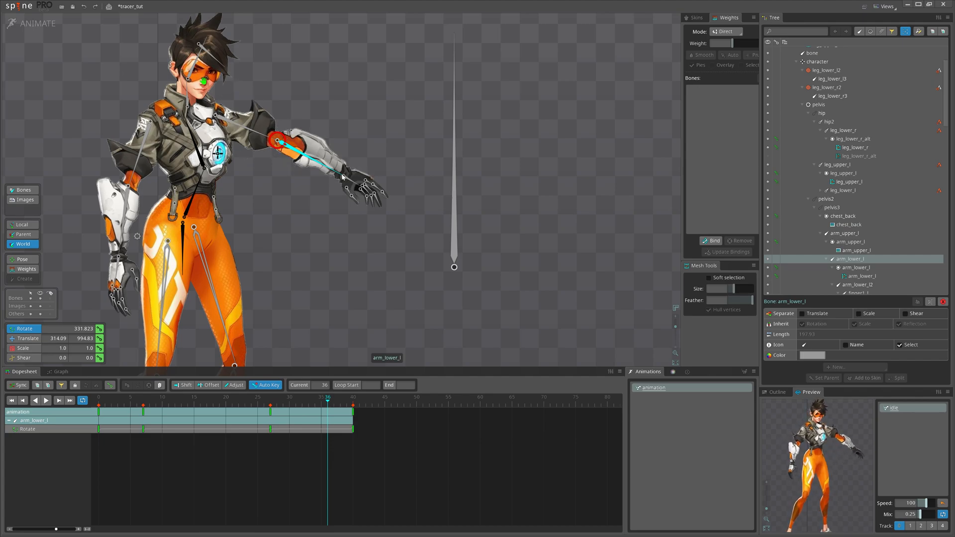
pyautogui.moveTo(392, 132); pyautogui.dragTo(337, 211)
pyautogui.moveTo(386, 192); pyautogui.dragTo(374, 198)
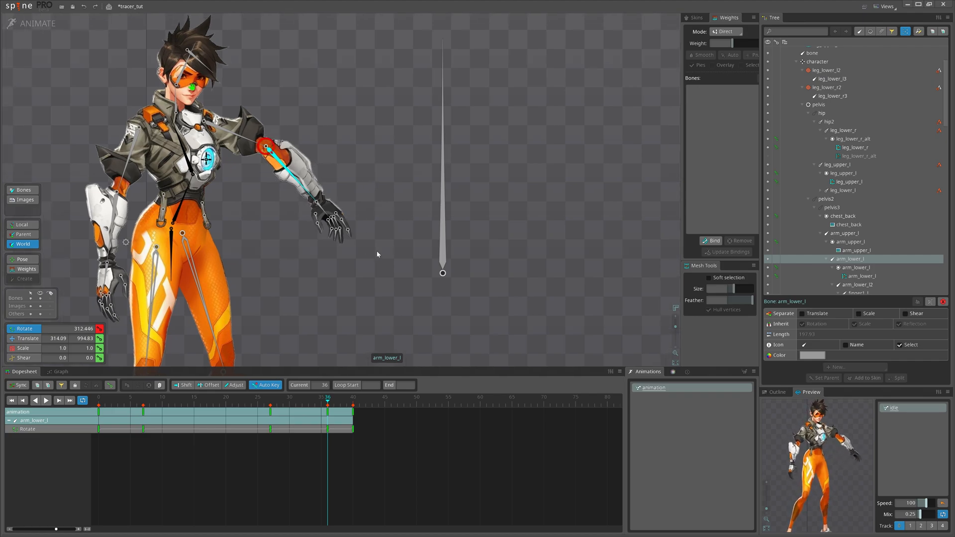
# - Undo the rotations of the character's upper and lower arm bones
pyautogui.scroll(-3, 378, 234)
pyautogui.hotkey('ctrl', 'z')
pyautogui.hotkey('ctrl', 'z')
pyautogui.hotkey('ctrl', 'z')
# - Key the standalone bone at frame 0 with its X translation at about 1001.7 and its rotation at about 67.6 degrees
pyautogui.moveTo(433, 202); pyautogui.dragTo(383, 214)
pyautogui.press('v')
pyautogui.click(321, 198)
pyautogui.moveTo(130, 404); pyautogui.dragTo(81, 401)
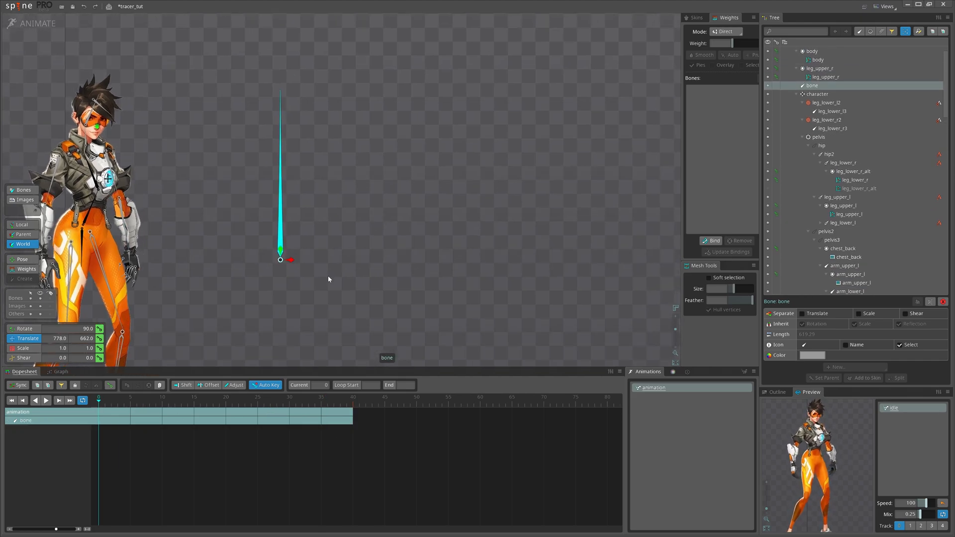
pyautogui.moveTo(290, 260); pyautogui.dragTo(352, 260)
pyautogui.press('c')
pyautogui.moveTo(414, 81); pyautogui.dragTo(438, 173)
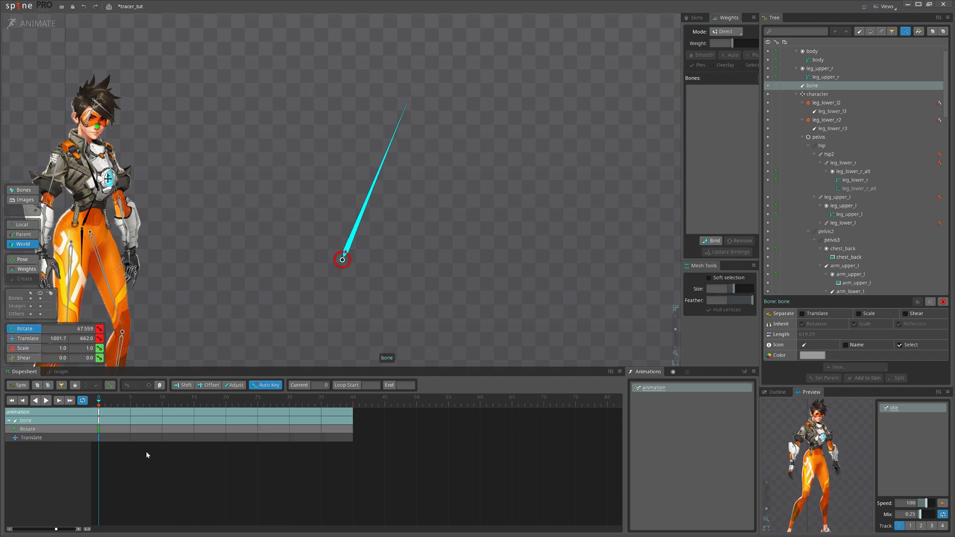
# - Key the standalone bone at frame 20 with X translation about 678.3 and rotation about 107 degrees
pyautogui.click(226, 411)
pyautogui.press('v')
pyautogui.moveTo(354, 267); pyautogui.dragTo(265, 266)
pyautogui.press('c')
pyautogui.moveTo(318, 219); pyautogui.dragTo(313, 117)
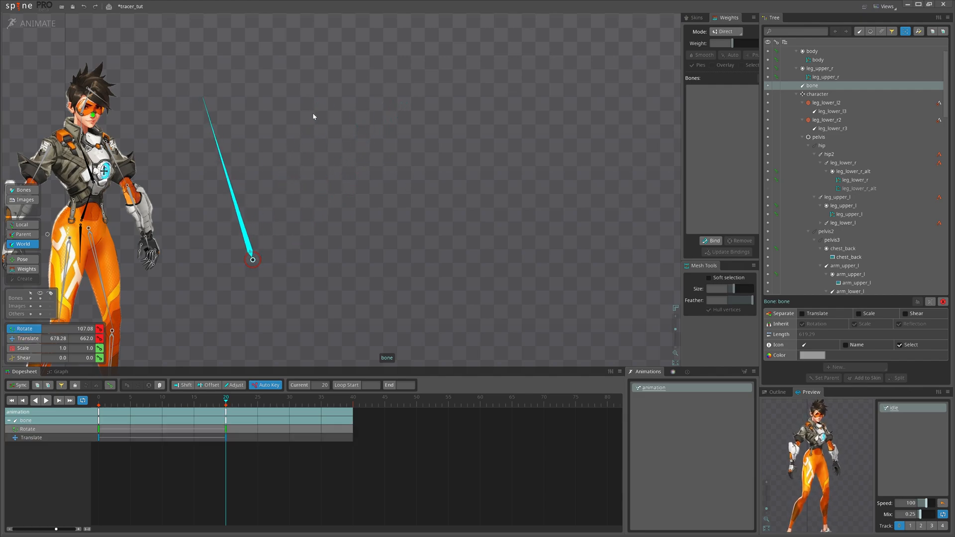
# - Copy the bone's frame 0 keys to frame 40 to close the loop, and play the animation
pyautogui.moveTo(181, 464); pyautogui.dragTo(96, 408)
pyautogui.click(353, 400)
pyautogui.hotkey('ctrl', 'v')
pyautogui.press('space')
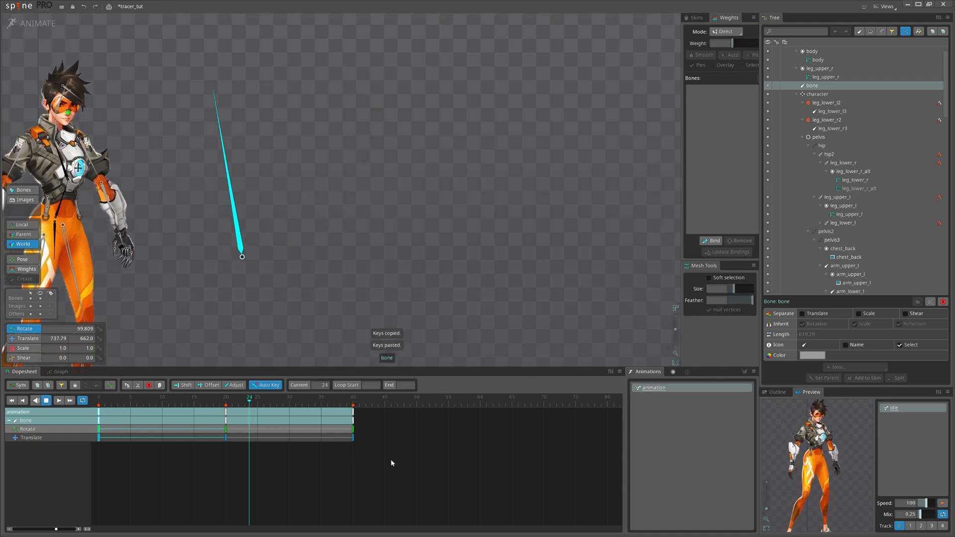
pyautogui.press('space')
# - Change all of the bone's rotate and translate keys to smooth Bezier curves in the graph and play back the motion
pyautogui.moveTo(427, 475); pyautogui.dragTo(70, 403)
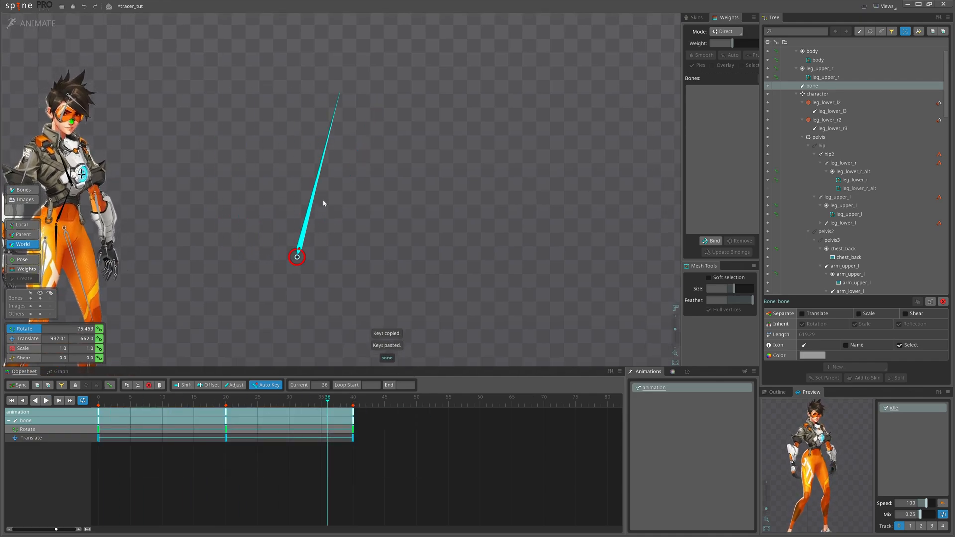
pyautogui.moveTo(361, 284); pyautogui.dragTo(335, 299)
pyautogui.click(58, 373)
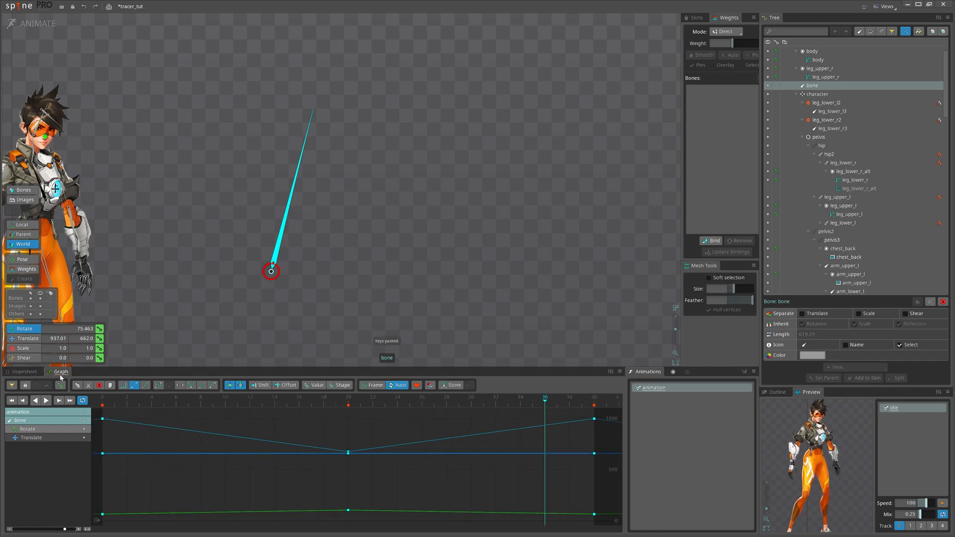
pyautogui.click(181, 386)
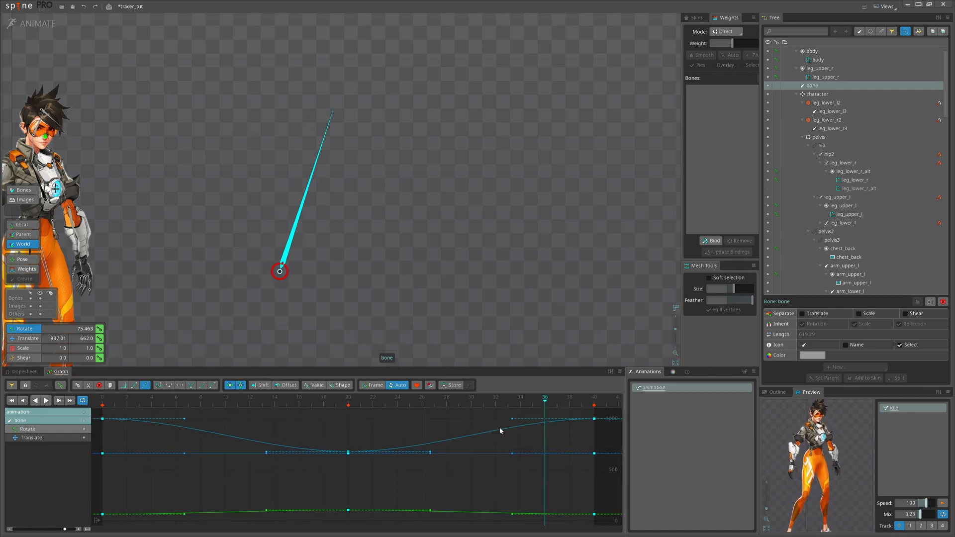
pyautogui.moveTo(427, 317); pyautogui.dragTo(421, 343)
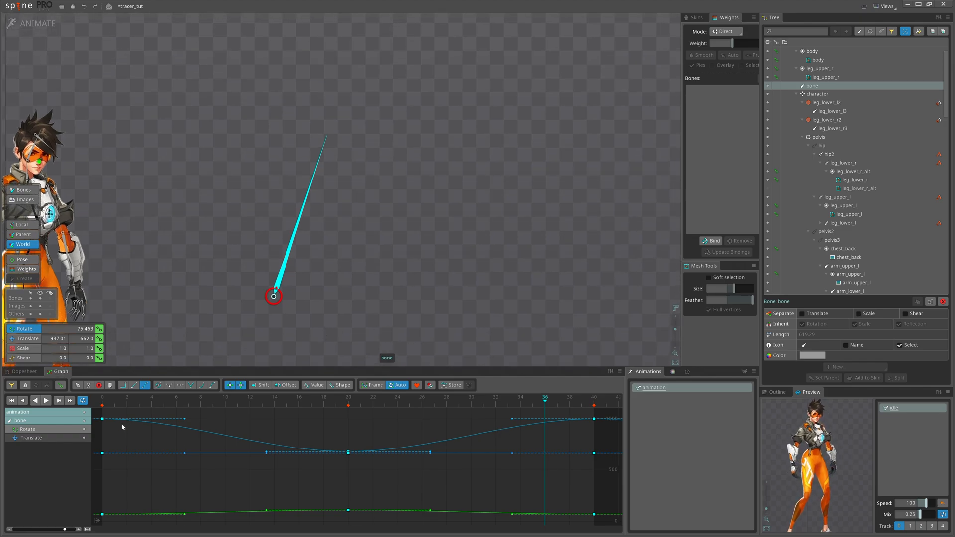
pyautogui.moveTo(315, 326); pyautogui.dragTo(335, 327)
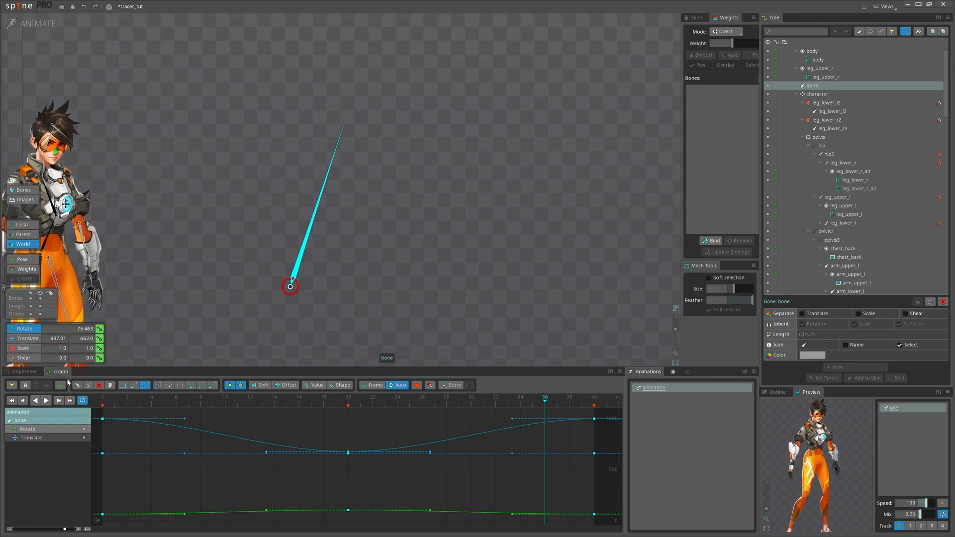
pyautogui.press('space')
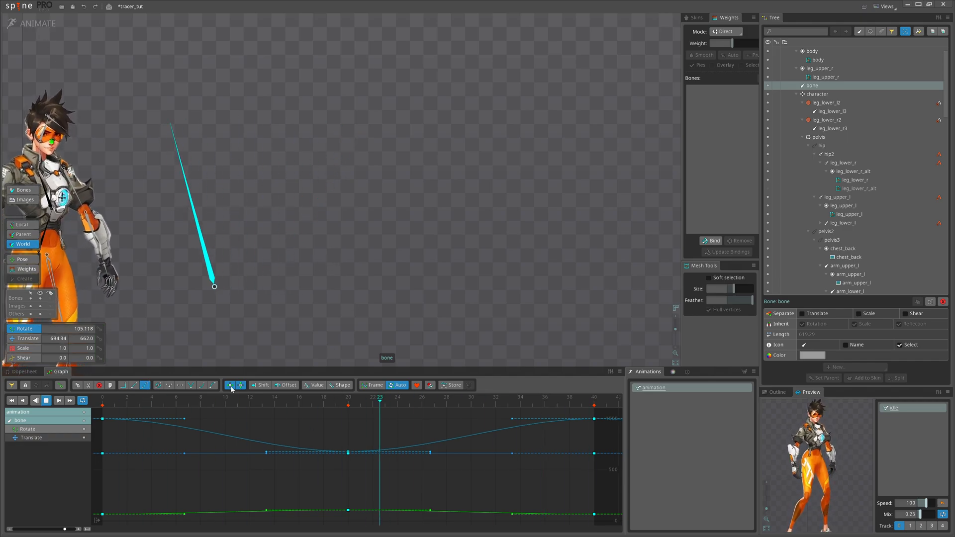
# - Offset the bone's rotate keys 6 frames later in the dopesheet, looping them around, and play back the overlapping motion
pyautogui.click(26, 372)
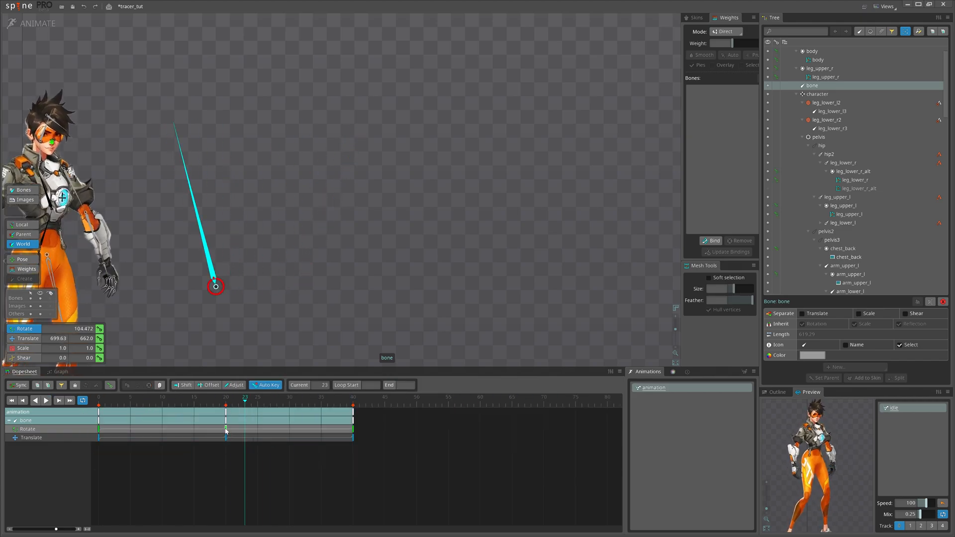
pyautogui.moveTo(226, 431); pyautogui.dragTo(266, 429)
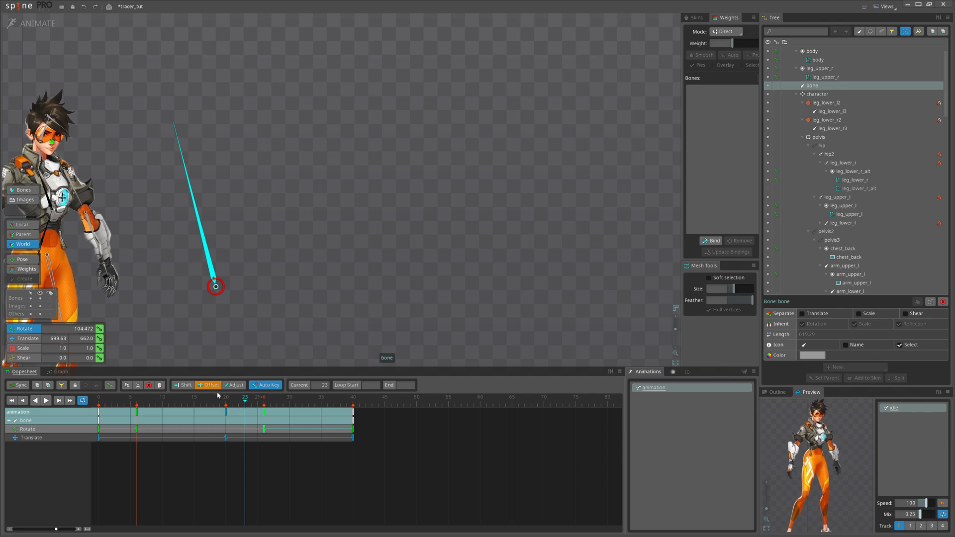
pyautogui.press('d')
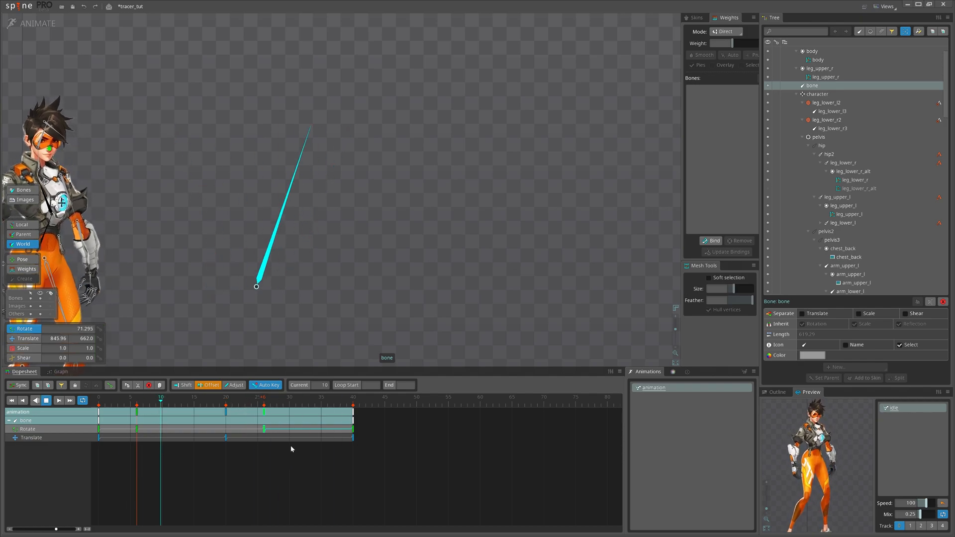
pyautogui.moveTo(405, 271); pyautogui.dragTo(424, 268)
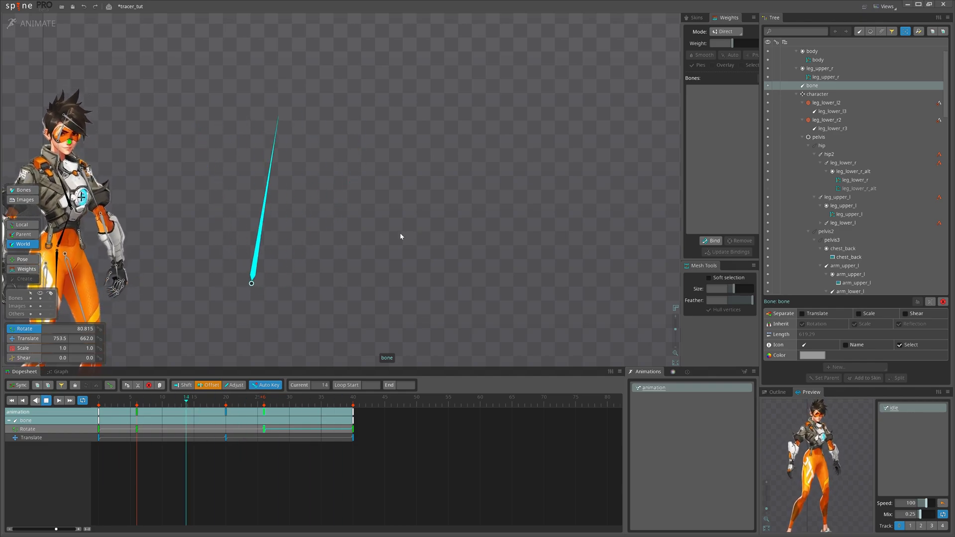
pyautogui.press('d')
# - Try moving the bone's frame 6 rotate key to frame 2 and its frame 20 translate key to frame 11, and undo both moves
pyautogui.moveTo(225, 459); pyautogui.dragTo(169, 484)
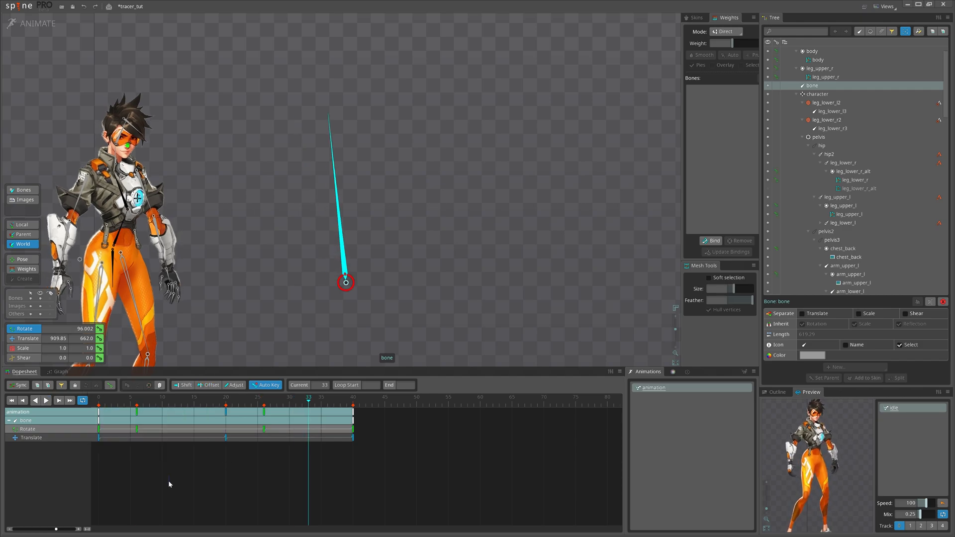
pyautogui.moveTo(276, 474); pyautogui.dragTo(110, 413)
pyautogui.doubleClick(143, 447)
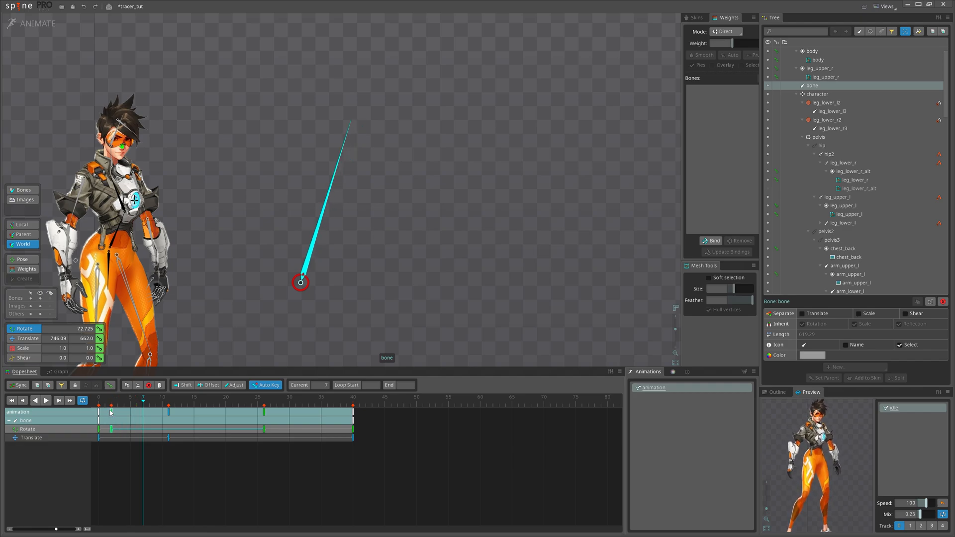
pyautogui.hotkey('ctrl', 'z')
pyautogui.hotkey('ctrl', 'z')
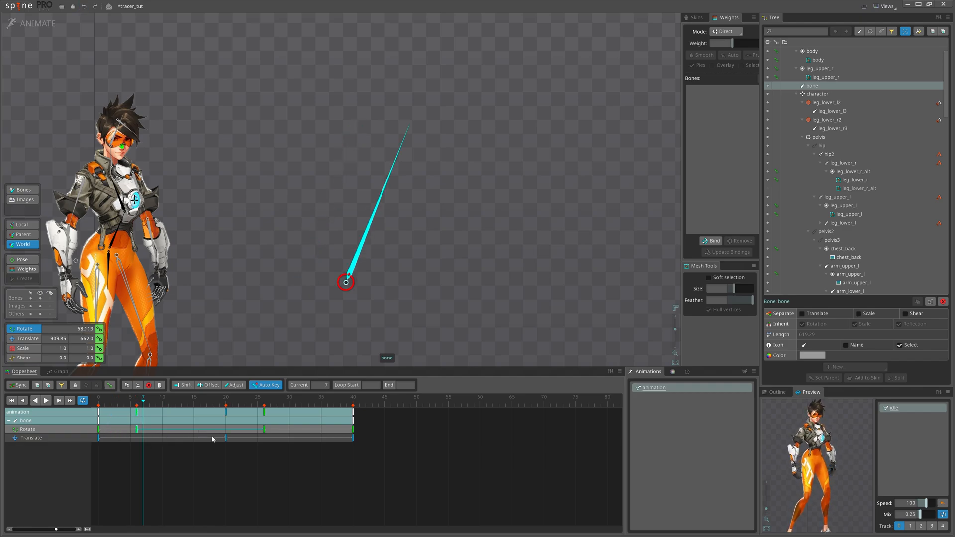
# - Select several of the left hand's finger bones and examine how their rotate keys are staggered in the dopesheet
pyautogui.click(222, 465)
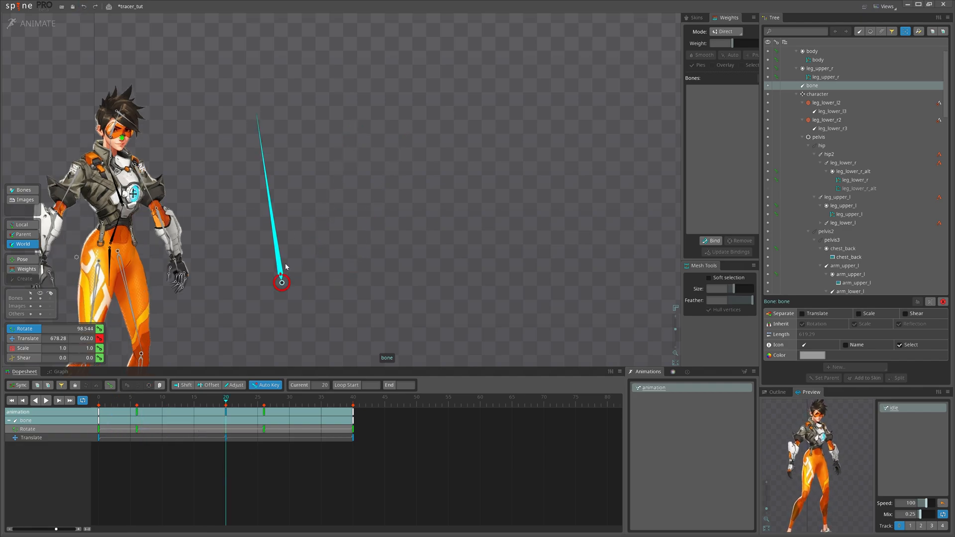
pyautogui.scroll(5, 278, 243)
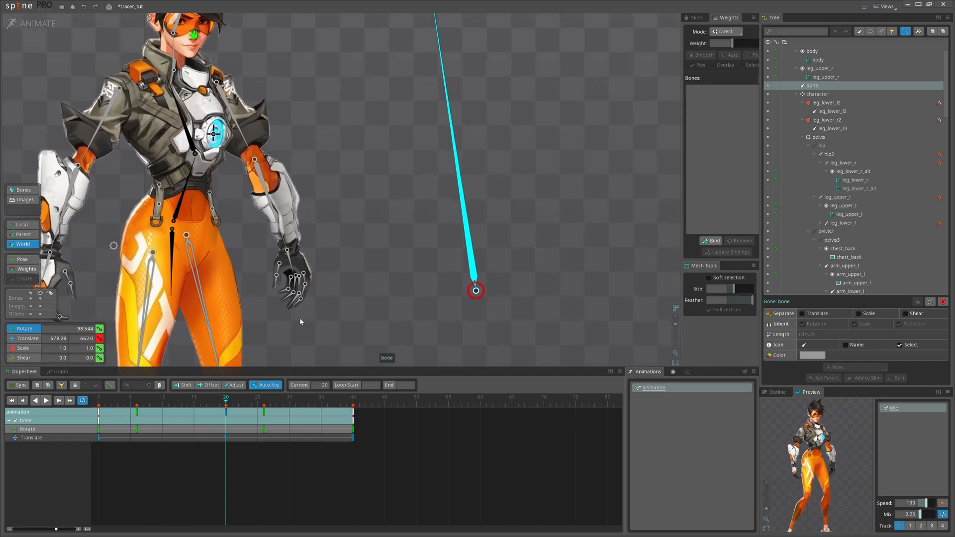
pyautogui.moveTo(299, 321); pyautogui.dragTo(271, 289)
pyautogui.moveTo(335, 305); pyautogui.dragTo(236, 297)
pyautogui.scroll(-5, 460, 204)
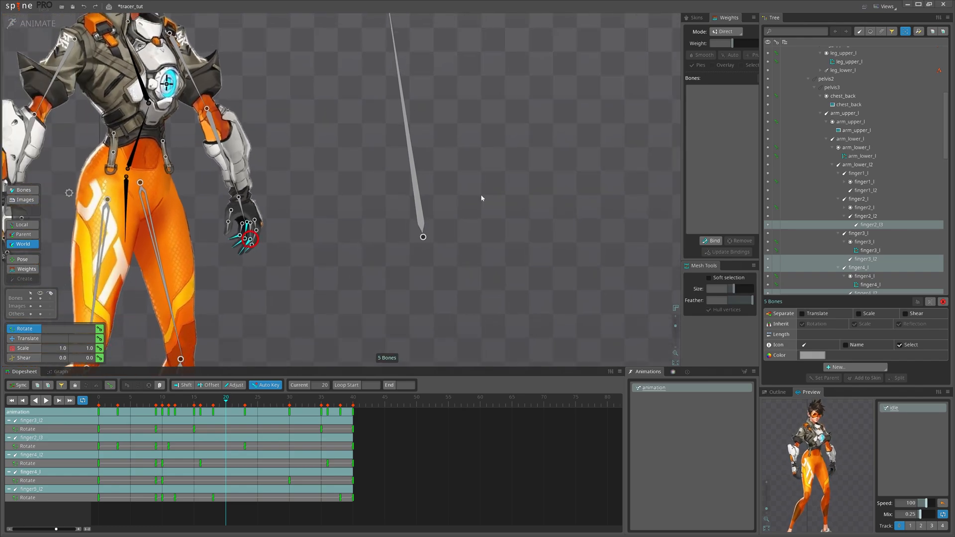
pyautogui.press('t')
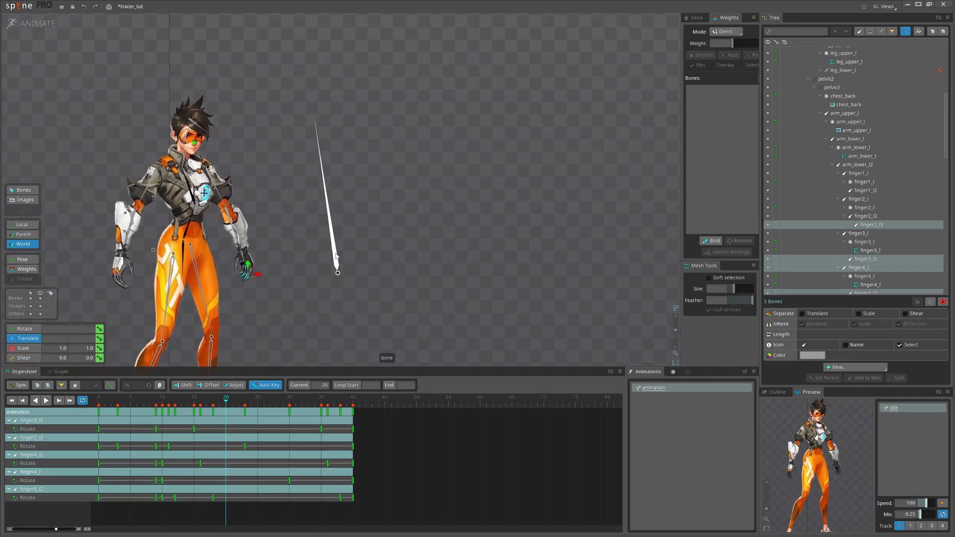
pyautogui.moveTo(337, 256); pyautogui.dragTo(433, 248)
# - Create a new animation named idle
pyautogui.scroll(-2, 432, 282)
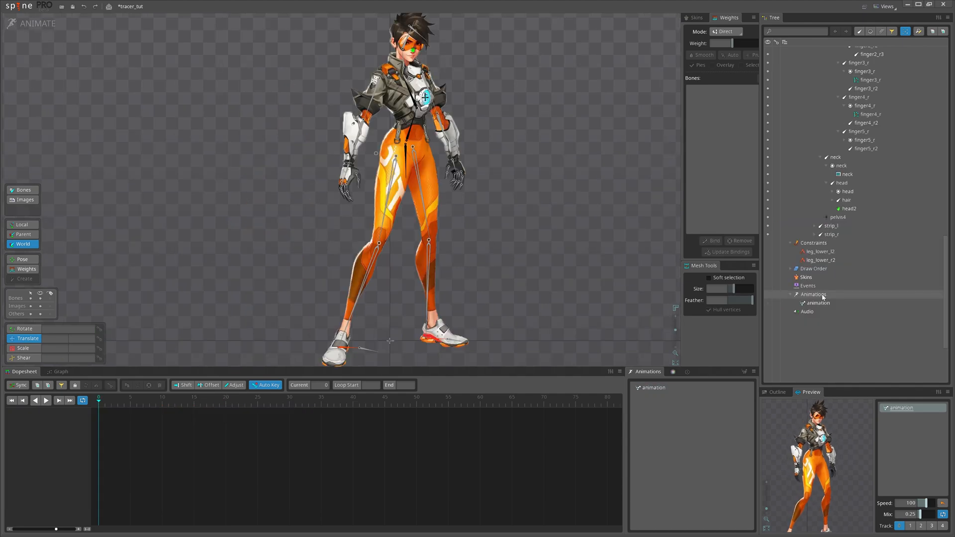
pyautogui.doubleClick(822, 295)
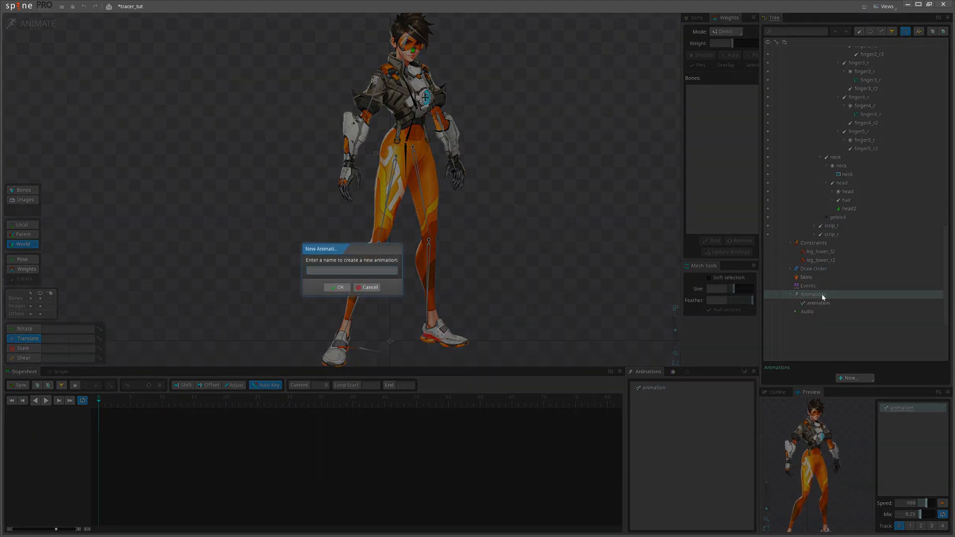
pyautogui.click(332, 287)
# - Try scaling the pelvis3 torso bone with the Scale tool at frame 0, and undo the change
pyautogui.scroll(-3, 482, 262)
pyautogui.moveTo(498, 272); pyautogui.dragTo(426, 287)
pyautogui.moveTo(431, 217); pyautogui.dragTo(409, 220)
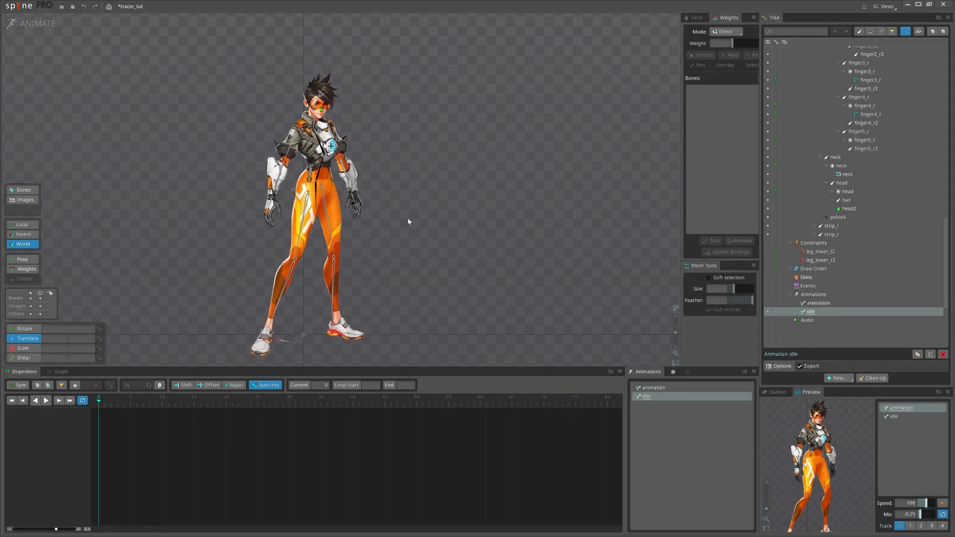
pyautogui.moveTo(424, 188); pyautogui.dragTo(413, 198)
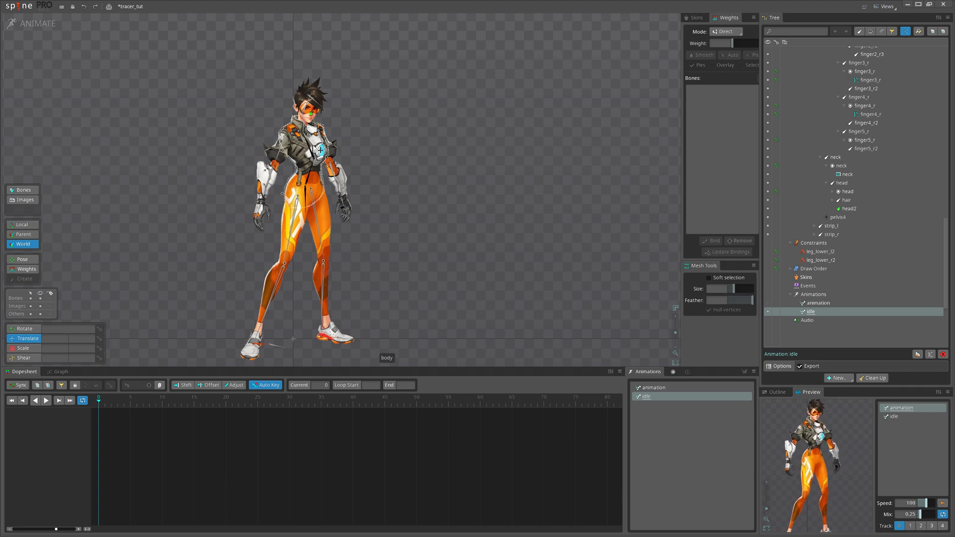
pyautogui.scroll(2, 312, 145)
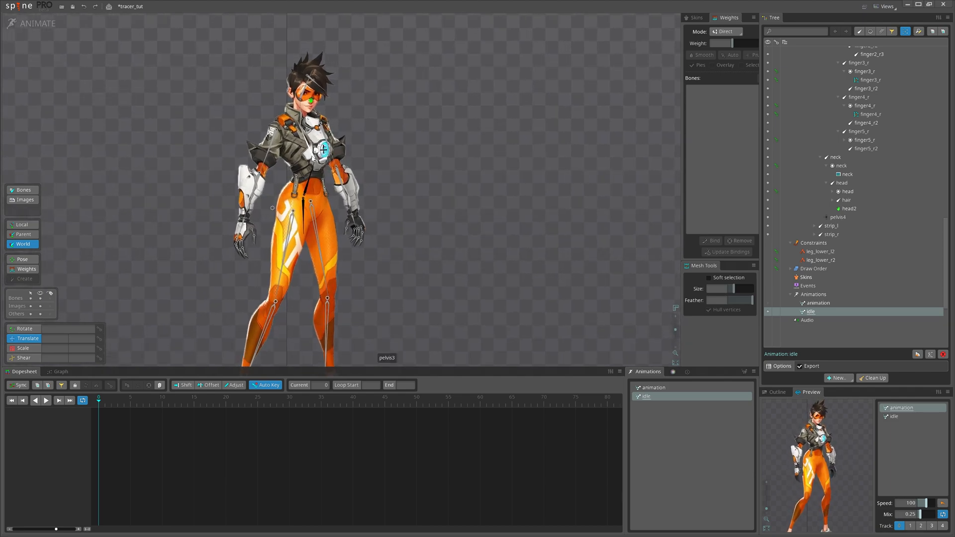
pyautogui.click(312, 146)
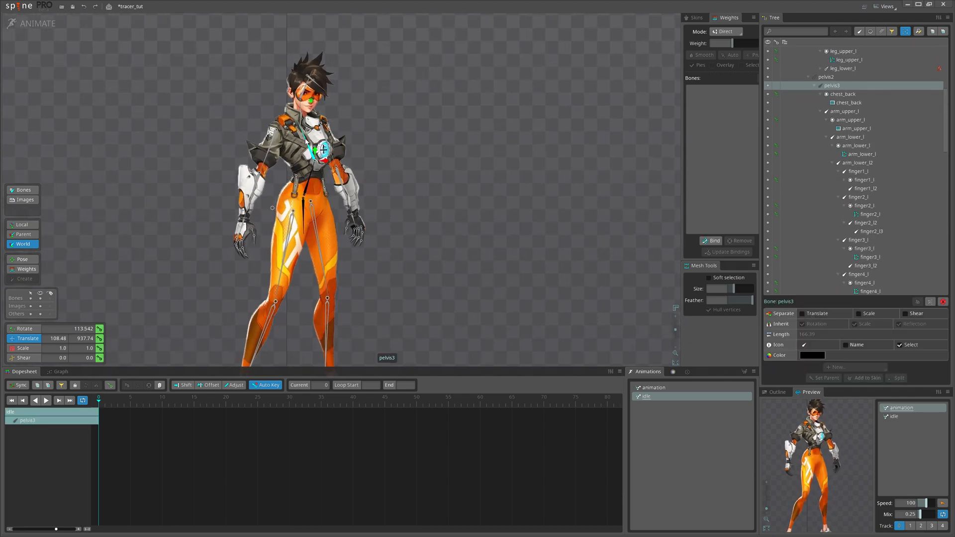
pyautogui.scroll(1, 306, 141)
pyautogui.scroll(1, 305, 141)
pyautogui.press('x')
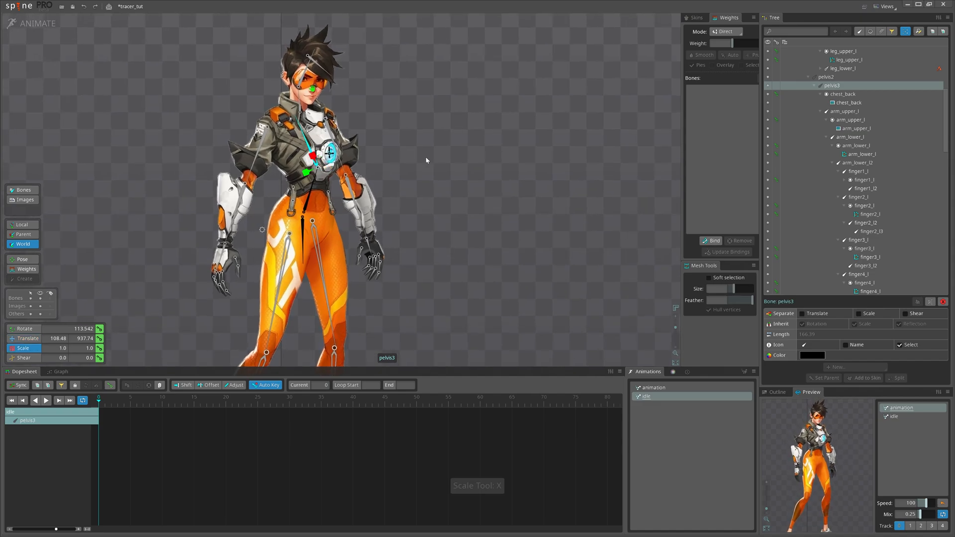
pyautogui.moveTo(426, 156); pyautogui.dragTo(423, 154)
pyautogui.hotkey('ctrl', 'z')
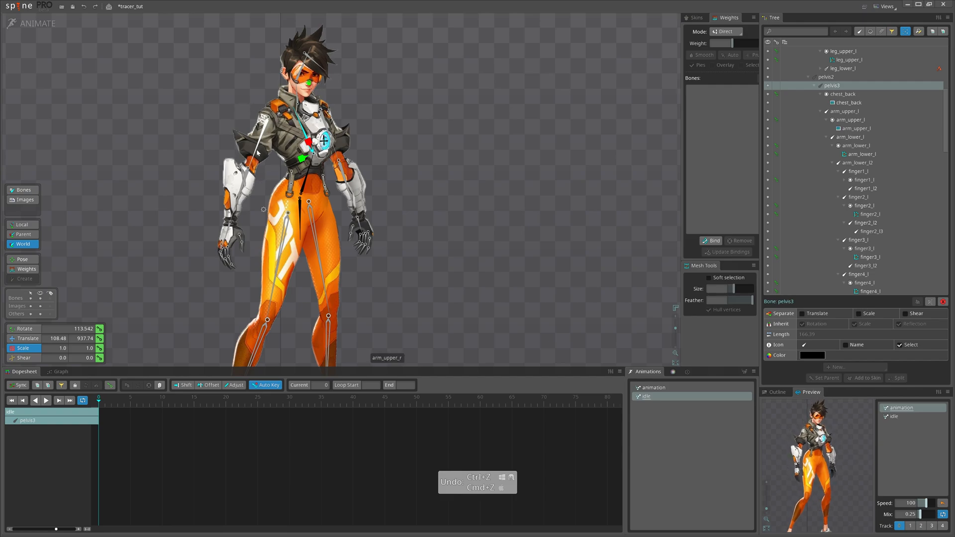
# - Examine the character's main body bones from head to feet, selecting pelvis3, pelvis2 and pelvis together before clearing the selection
pyautogui.moveTo(294, 307)
pyautogui.mouseDown()
pyautogui.moveTo(268, 270)
pyautogui.moveTo(299, 298)
pyautogui.mouseUp()
pyautogui.scroll(-2, 295, 258)
pyautogui.scroll(4, 295, 224)
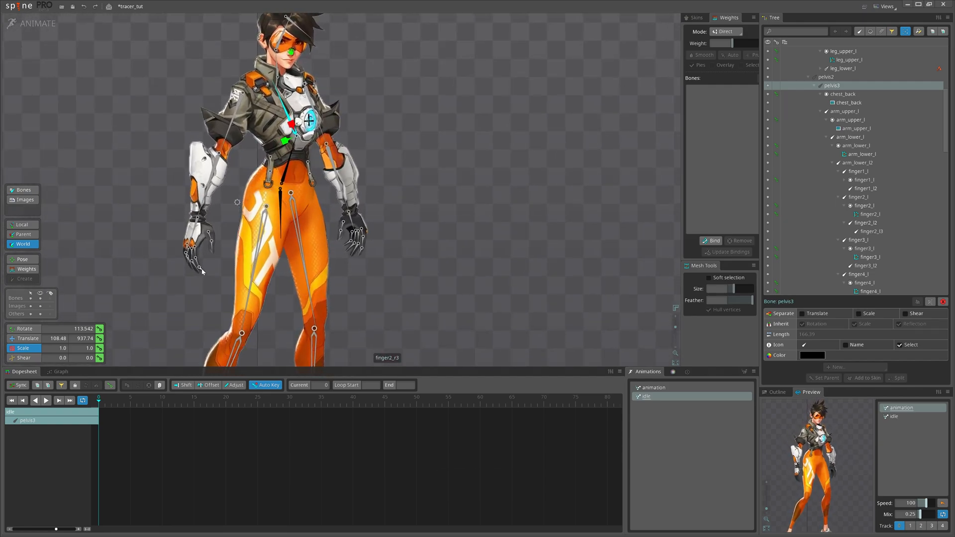
pyautogui.scroll(-2, 390, 250)
pyautogui.moveTo(390, 249); pyautogui.dragTo(340, 239)
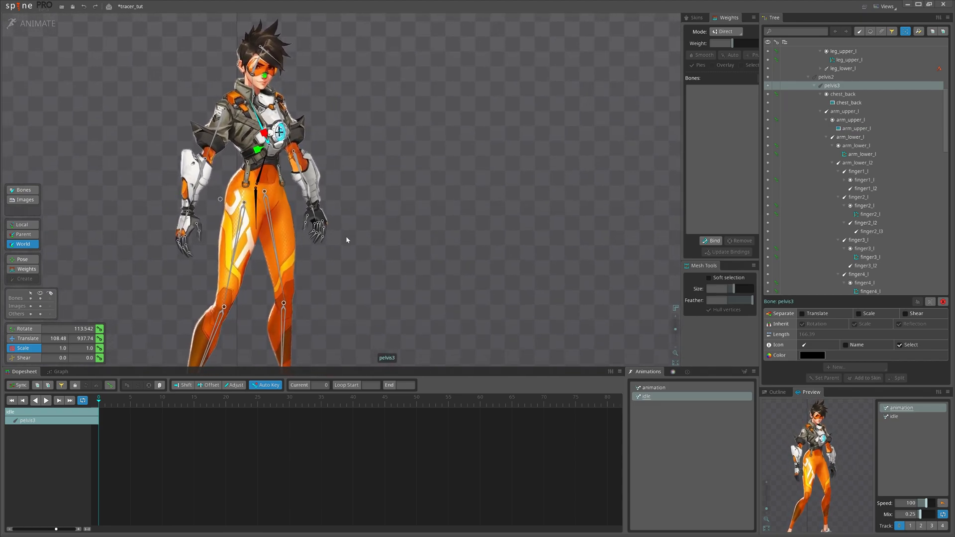
pyautogui.scroll(3, 331, 208)
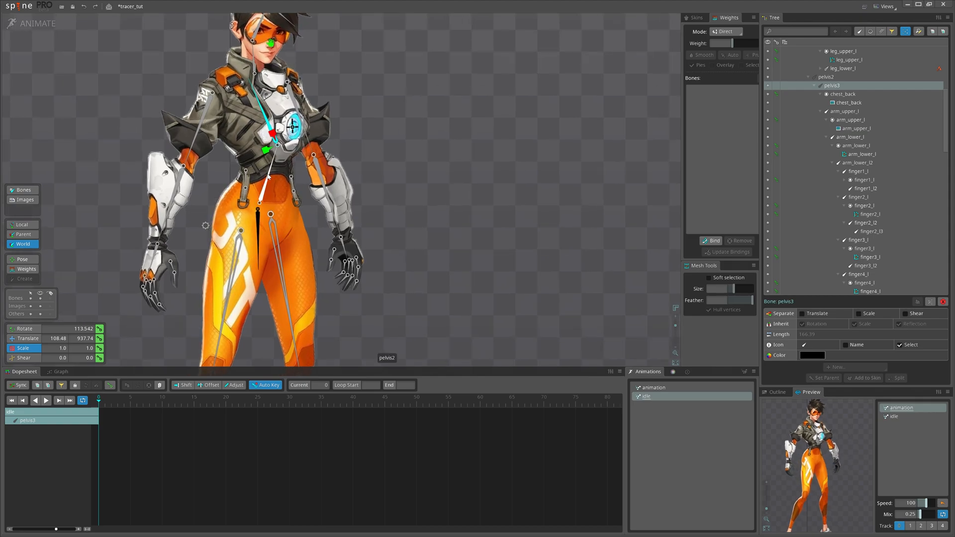
pyautogui.keyDown('ctrl'); pyautogui.click(269, 177); pyautogui.keyUp('ctrl')
pyautogui.keyDown('ctrl'); pyautogui.click(205, 226); pyautogui.keyUp('ctrl')
pyautogui.scroll(-2, 404, 160)
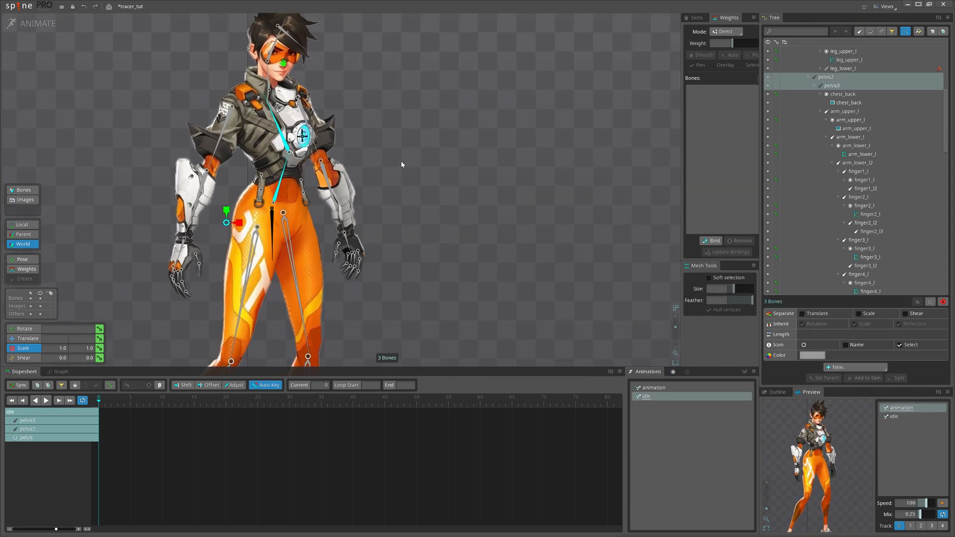
pyautogui.scroll(-4, 376, 171)
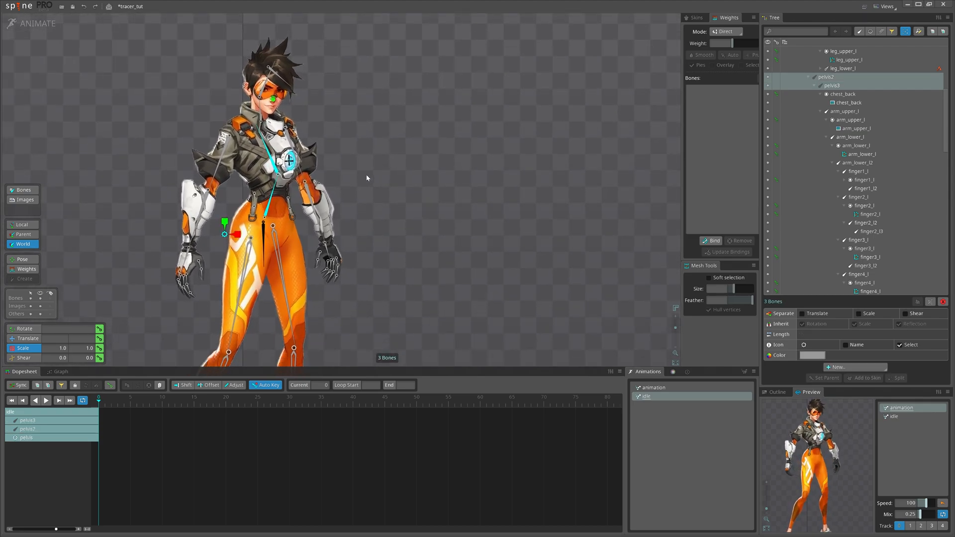
pyautogui.moveTo(385, 224); pyautogui.dragTo(358, 199)
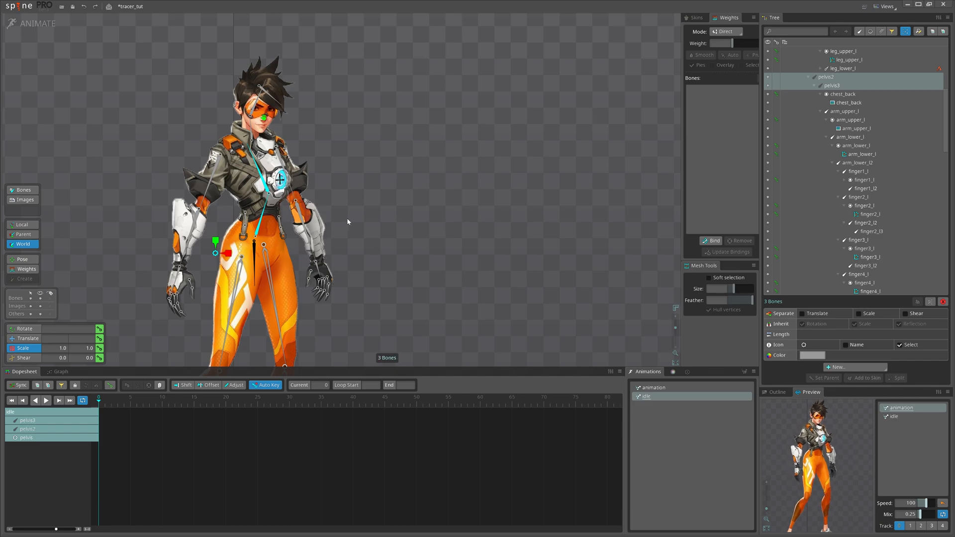
pyautogui.scroll(-3, 401, 238)
pyautogui.scroll(-2, 361, 243)
pyautogui.scroll(-1, 397, 240)
pyautogui.moveTo(467, 258); pyautogui.dragTo(387, 252)
pyautogui.scroll(1, 283, 308)
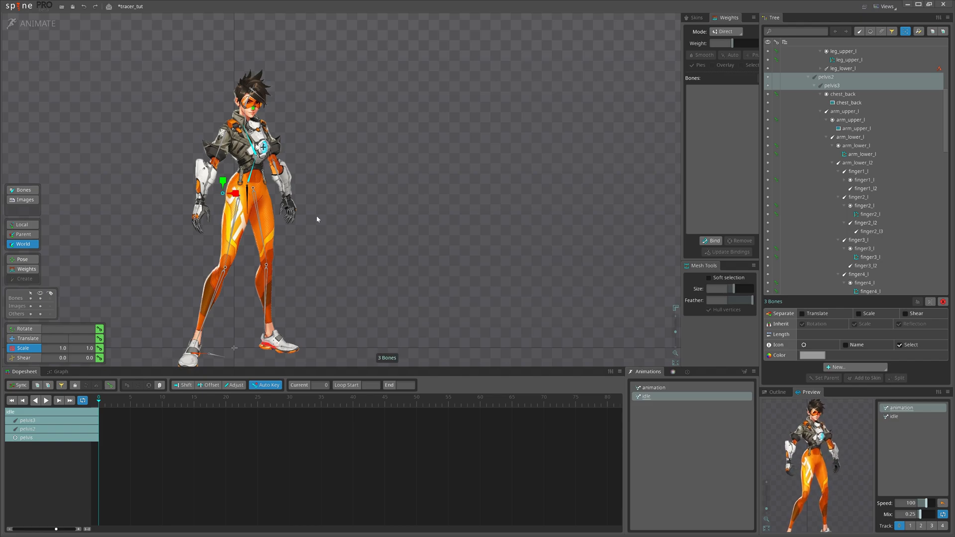
pyautogui.scroll(3, 329, 221)
pyautogui.scroll(2, 400, 186)
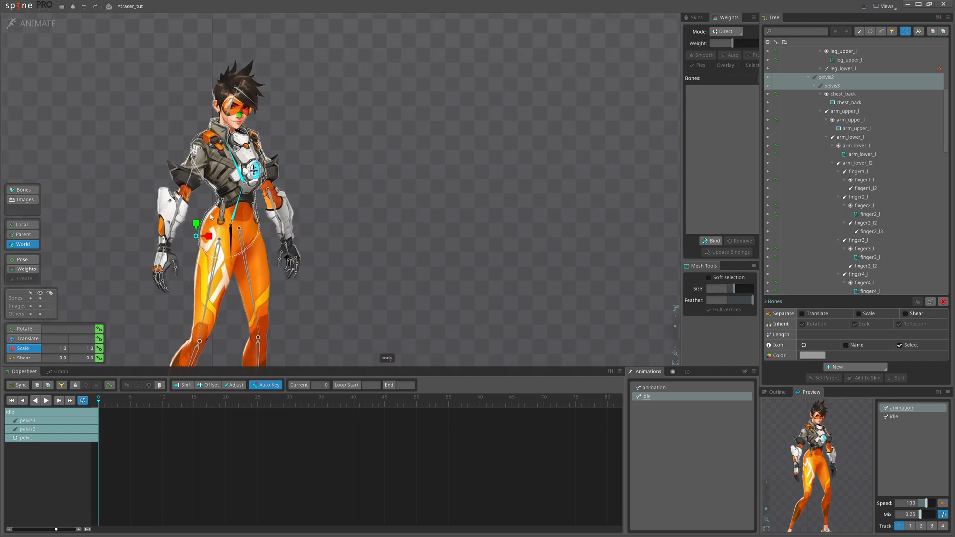
pyautogui.scroll(-1, 342, 216)
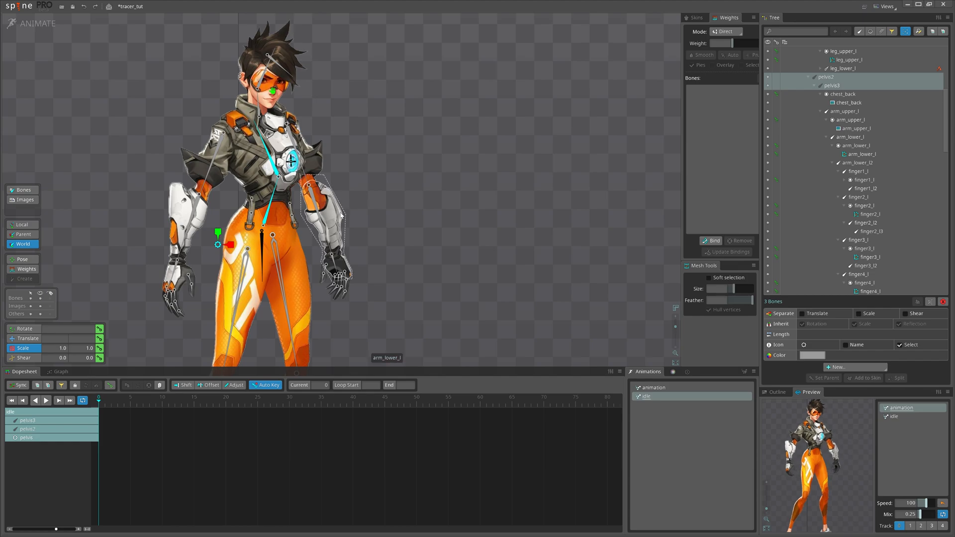
pyautogui.press('space')
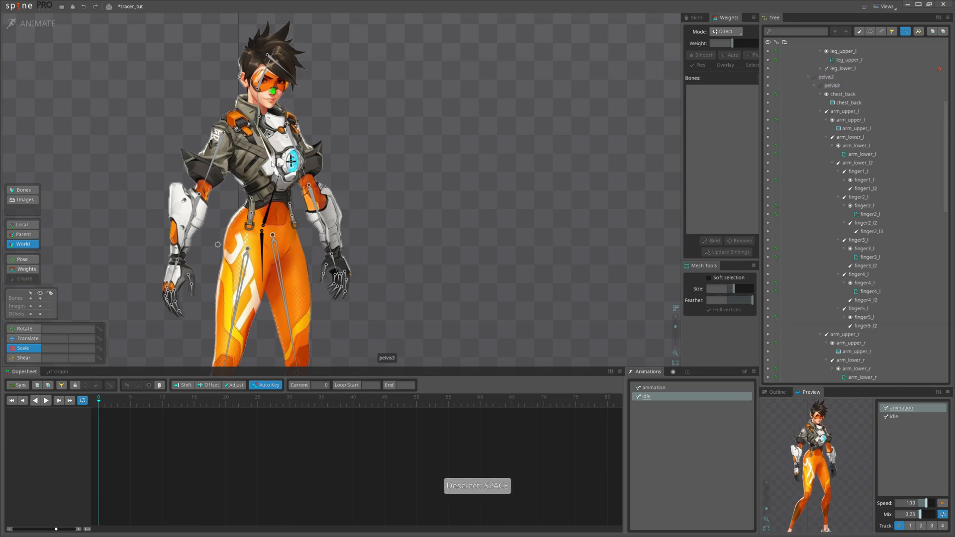
# - Select the torso bones pelvis3 and pelvis2 and bend the upper body slightly with the Pose tool at frame 0
pyautogui.scroll(-3, 409, 226)
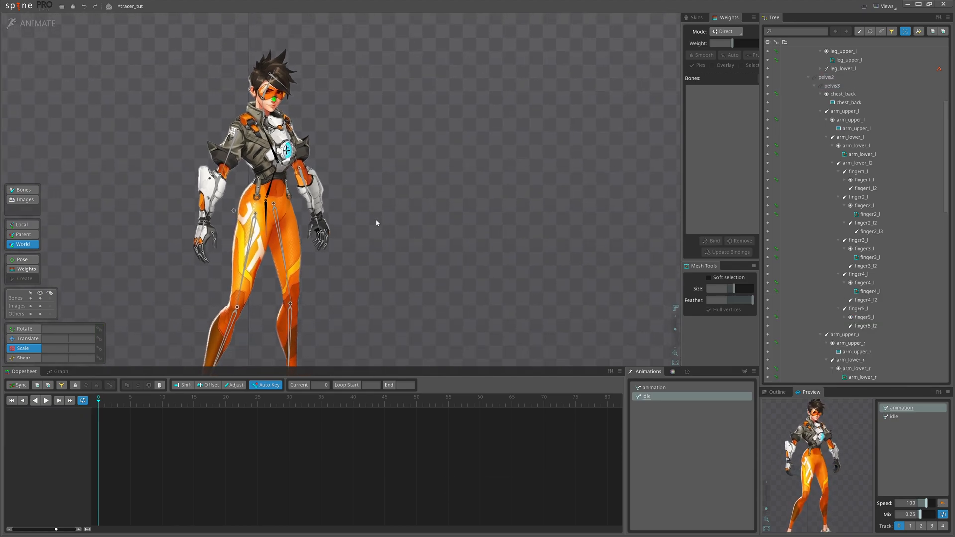
pyautogui.scroll(-3, 378, 219)
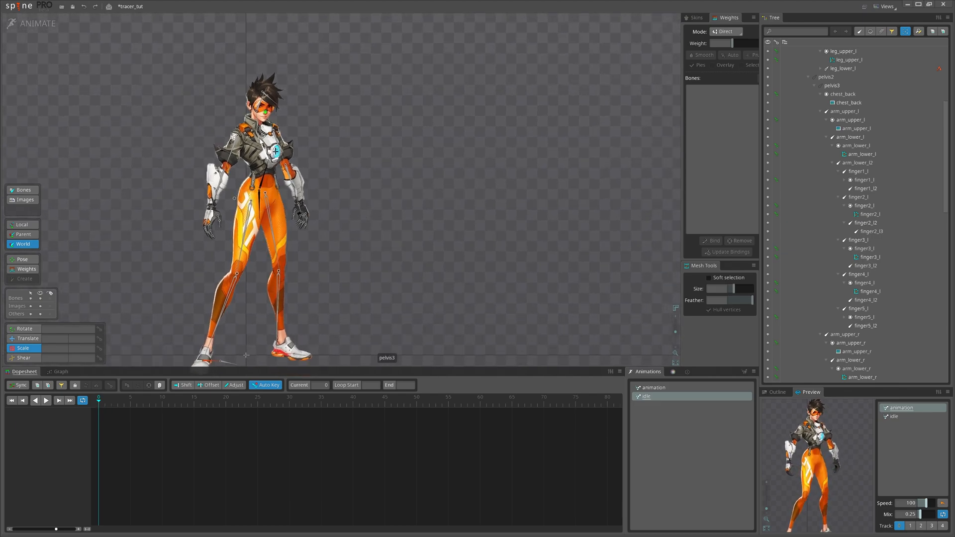
pyautogui.scroll(3, 350, 174)
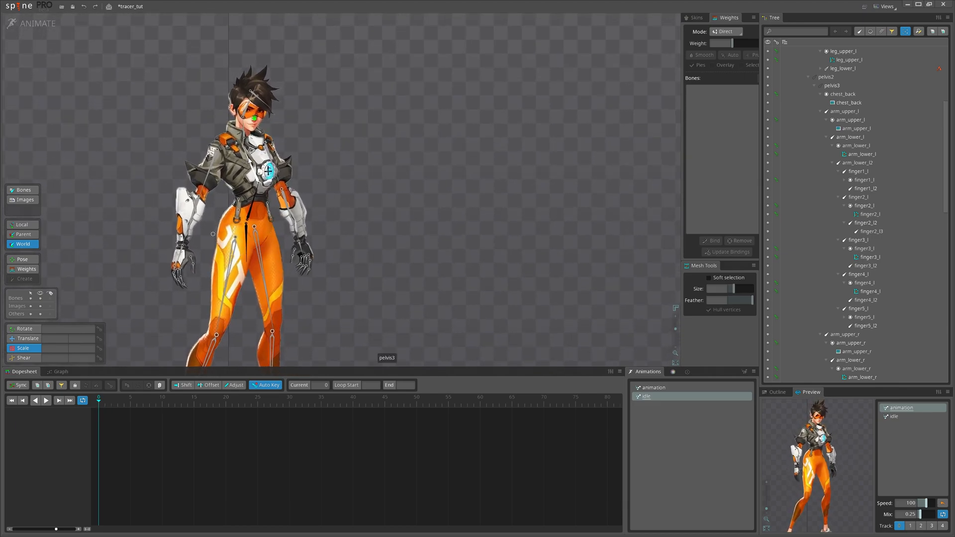
pyautogui.scroll(-2, 366, 213)
pyautogui.scroll(2, 346, 207)
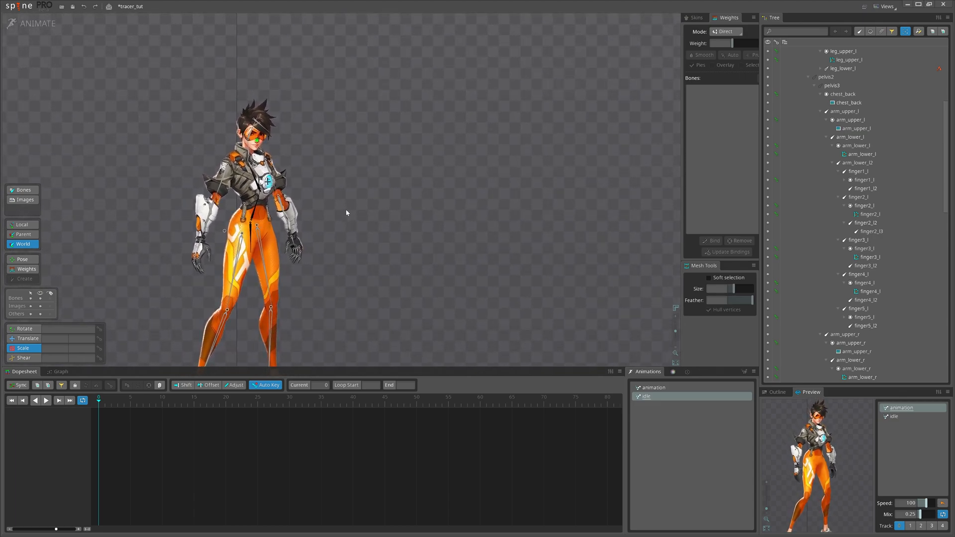
pyautogui.scroll(3, 282, 197)
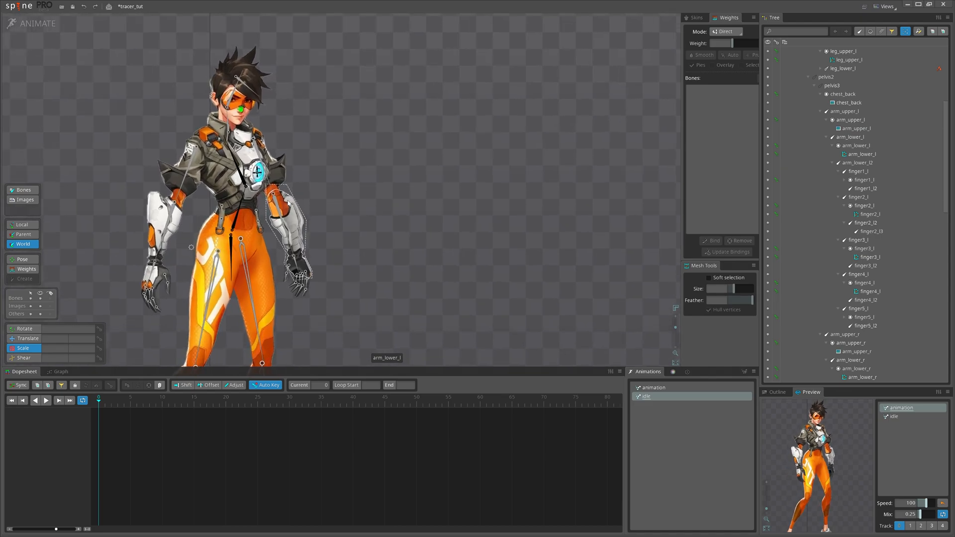
pyautogui.click(241, 171)
pyautogui.keyDown('ctrl'); pyautogui.click(240, 209); pyautogui.keyUp('ctrl')
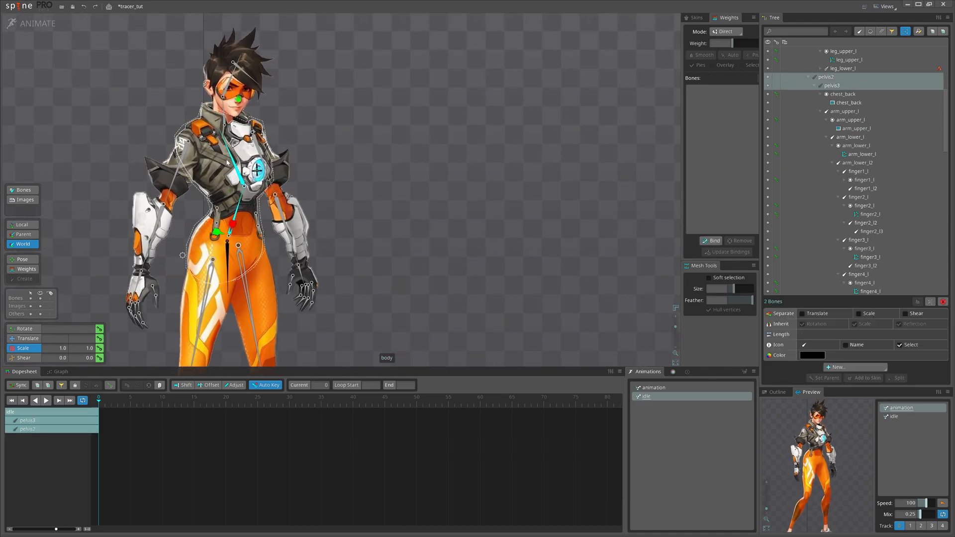
pyautogui.press('b')
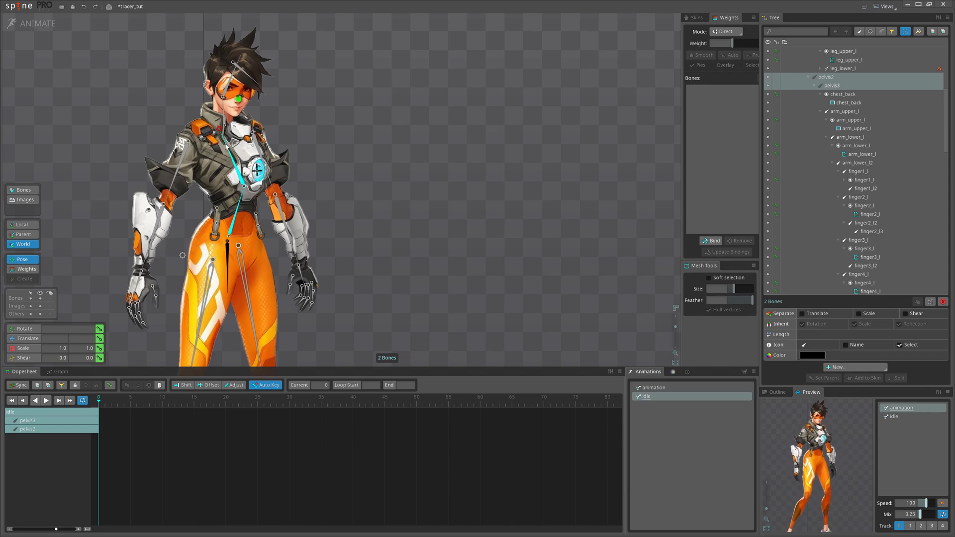
pyautogui.moveTo(226, 147); pyautogui.dragTo(228, 150)
pyautogui.moveTo(362, 215); pyautogui.dragTo(350, 197)
pyautogui.moveTo(220, 137); pyautogui.dragTo(218, 136)
pyautogui.scroll(-2, 173, 196)
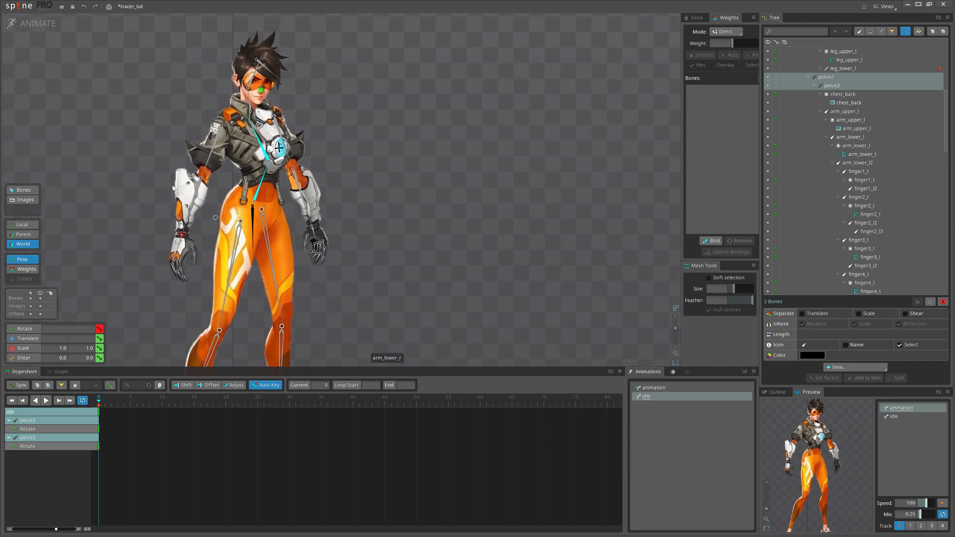
# - Shift the upper arm bones arm_upper_r and arm_upper_l slightly at the shoulders with the Translate tool at frame 0
pyautogui.scroll(3, 176, 211)
pyautogui.press('v')
pyautogui.click(218, 153)
pyautogui.keyDown('ctrl'); pyautogui.click(200, 211); pyautogui.keyUp('ctrl')
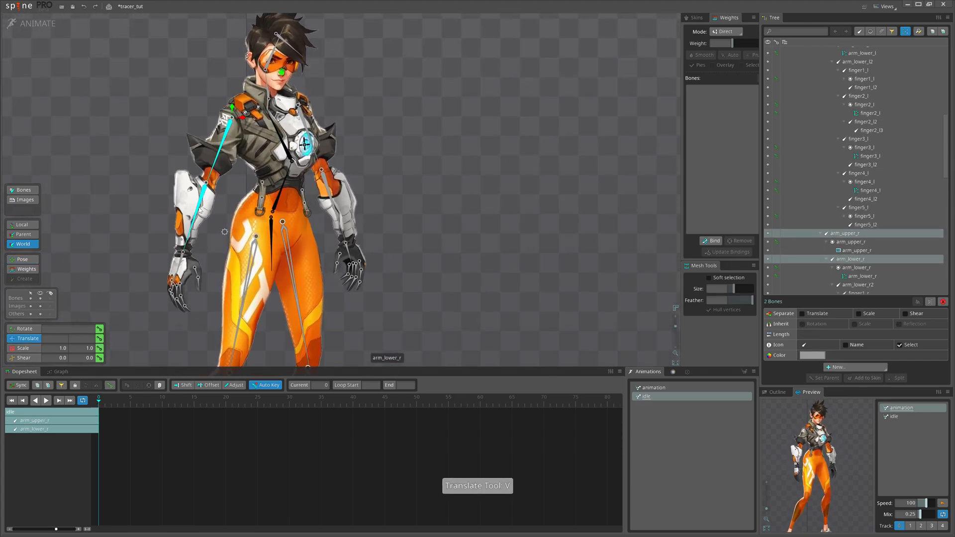
pyautogui.moveTo(200, 211); pyautogui.dragTo(195, 214)
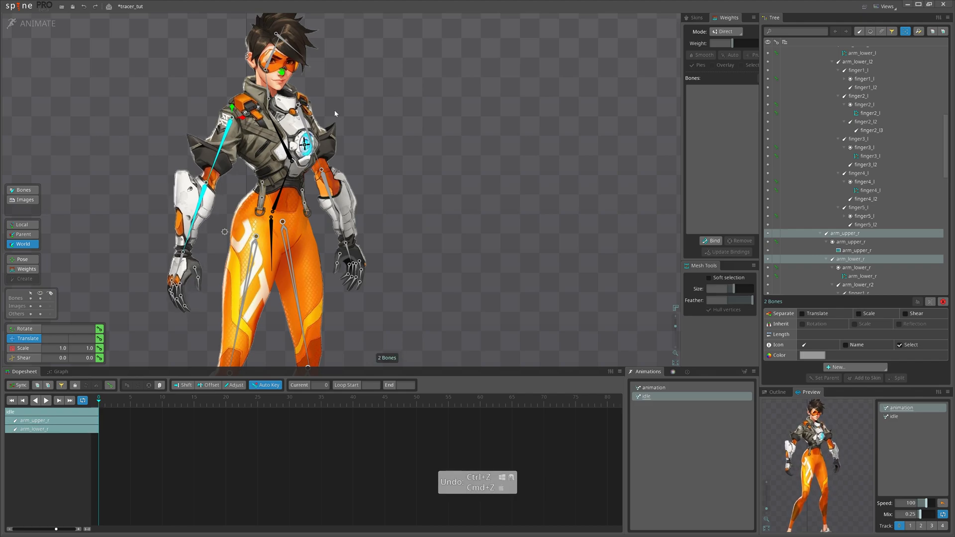
pyautogui.scroll(2, 413, 97)
pyautogui.hotkey('ctrl', 'z')
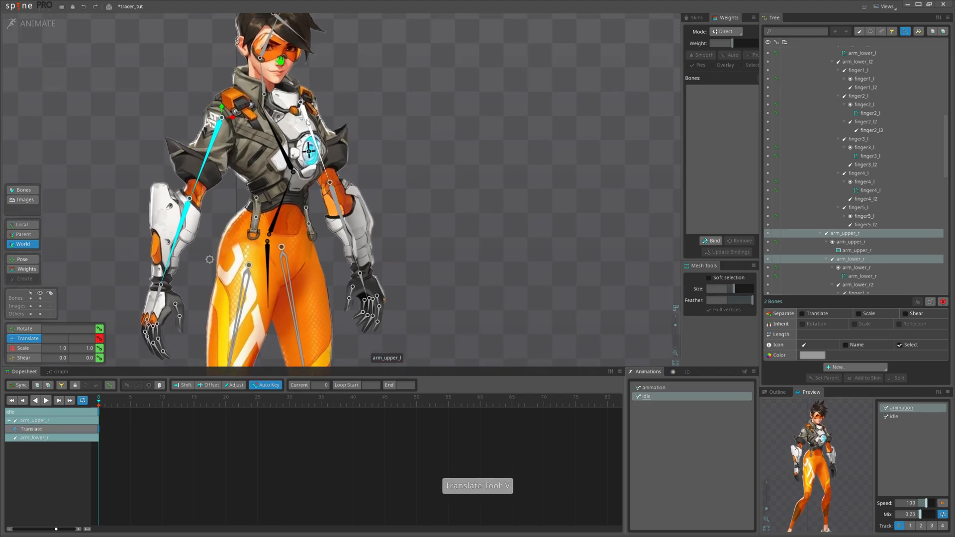
pyautogui.click(306, 117)
pyautogui.moveTo(413, 108); pyautogui.dragTo(411, 108)
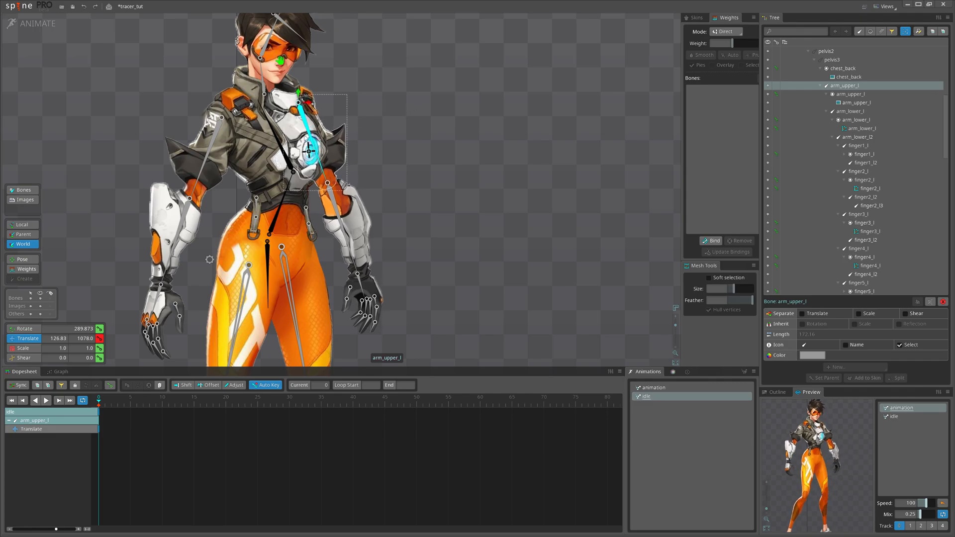
# - Adjust the right arm's pose at frame 0 by rotating its bones, including arm_lower_r
pyautogui.moveTo(233, 215); pyautogui.dragTo(220, 200)
pyautogui.click(186, 167)
pyautogui.keyDown('ctrl'); pyautogui.click(162, 219); pyautogui.keyUp('ctrl')
pyautogui.moveTo(360, 178); pyautogui.dragTo(297, 184)
pyautogui.press('c')
pyautogui.scroll(-2, 336, 169)
pyautogui.moveTo(134, 232); pyautogui.dragTo(128, 207)
pyautogui.click(120, 208)
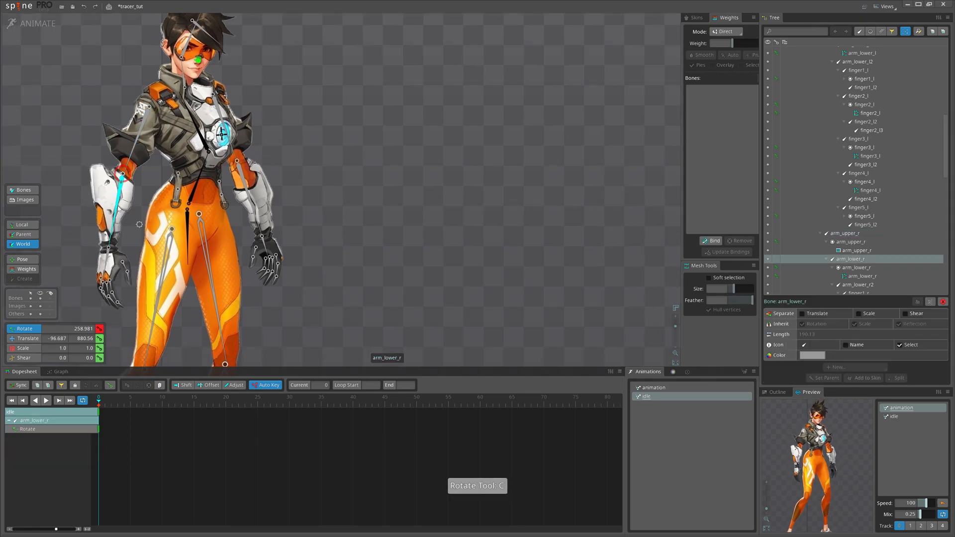
# - Rotate the right hand's finger bones slightly at frame 0, and clear the selection
pyautogui.moveTo(121, 309); pyautogui.dragTo(101, 217)
pyautogui.scroll(4, 154, 263)
pyautogui.click(158, 257)
pyautogui.press('space')
pyautogui.click(157, 258)
pyautogui.press('c')
pyautogui.moveTo(139, 297); pyautogui.dragTo(149, 291)
pyautogui.press('space')
# - Rotate the right thumb bones finger1_r and finger1_r2 outward, and rotate the right hand bone arm_lower_r2 slightly
pyautogui.click(170, 200)
pyautogui.keyDown('ctrl'); pyautogui.click(162, 177); pyautogui.keyUp('ctrl')
pyautogui.press('c')
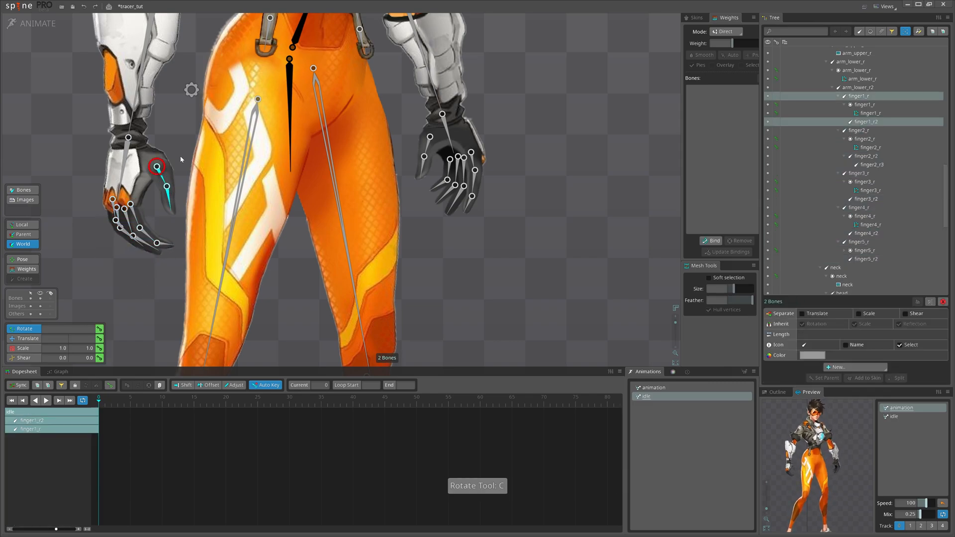
pyautogui.moveTo(181, 158); pyautogui.dragTo(184, 162)
pyautogui.click(126, 162)
pyautogui.press('c')
pyautogui.moveTo(142, 191); pyautogui.dragTo(150, 189)
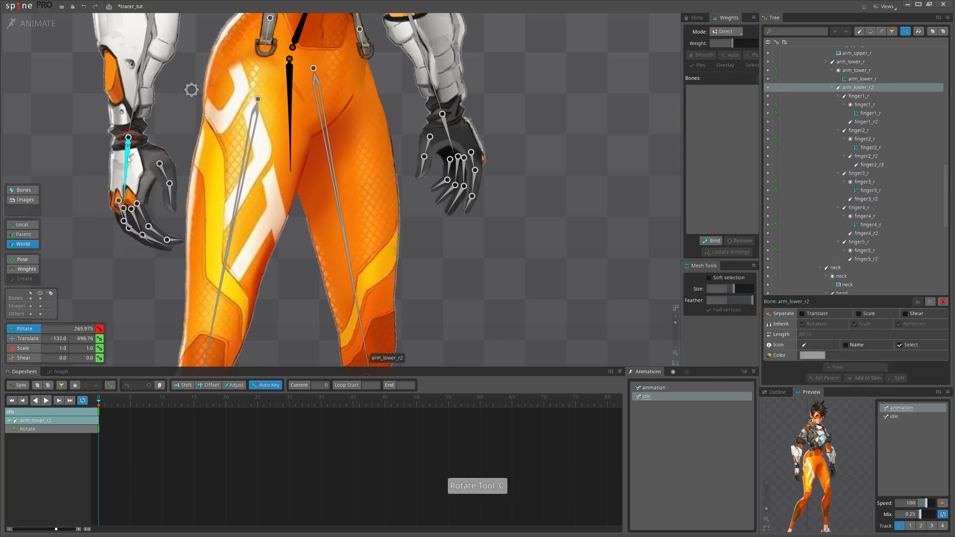
# - Rotate the left hand's nine finger bones, from finger2_l to finger5_l2, together at frame 0
pyautogui.scroll(-2, 475, 186)
pyautogui.moveTo(465, 206); pyautogui.dragTo(239, 231)
pyautogui.scroll(1, 264, 290)
pyautogui.click(269, 289)
pyautogui.press('c')
pyautogui.moveTo(317, 251)
pyautogui.mouseDown()
pyautogui.moveTo(294, 262)
pyautogui.moveTo(300, 256)
pyautogui.mouseUp()
pyautogui.scroll(2, 246, 273)
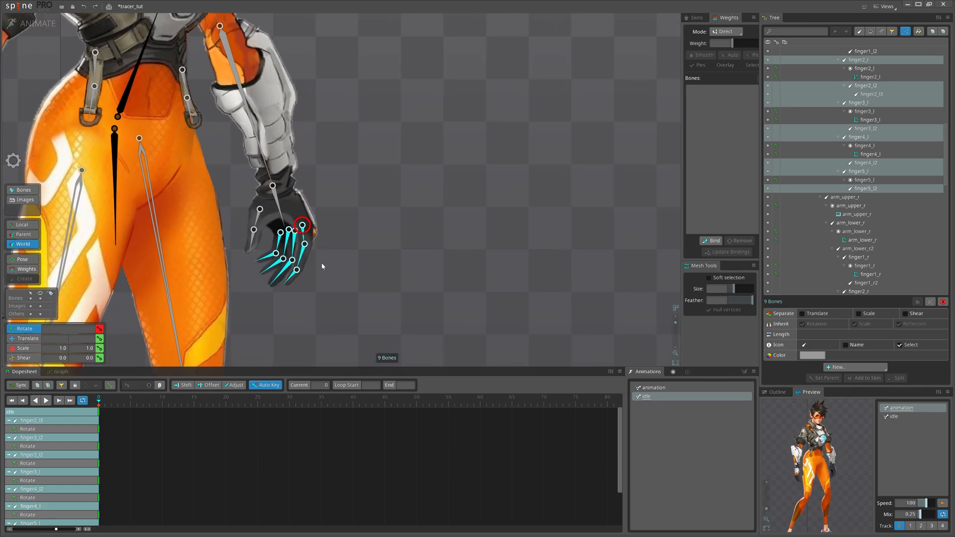
# - Store the selected left-hand finger bones as selection group 1
pyautogui.scroll(-4, 321, 266)
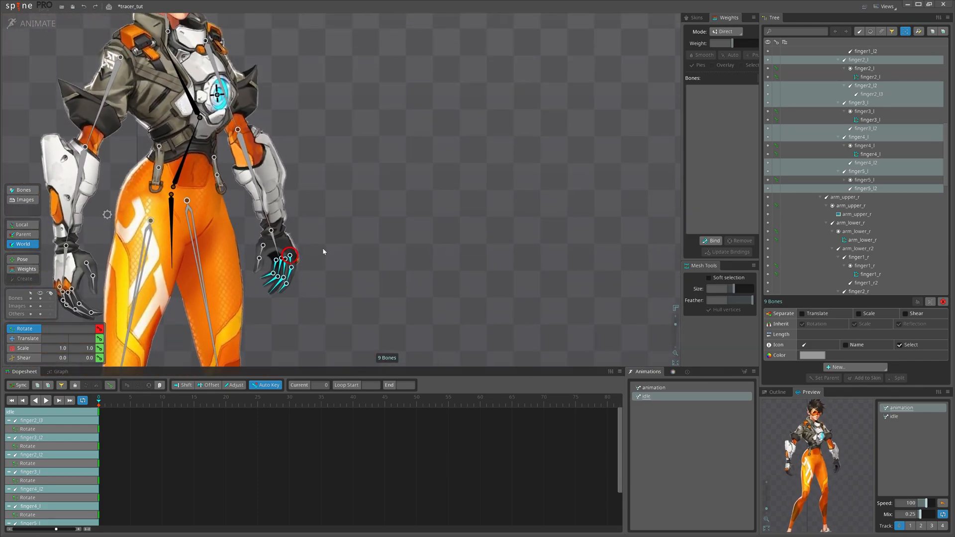
pyautogui.scroll(5, 294, 298)
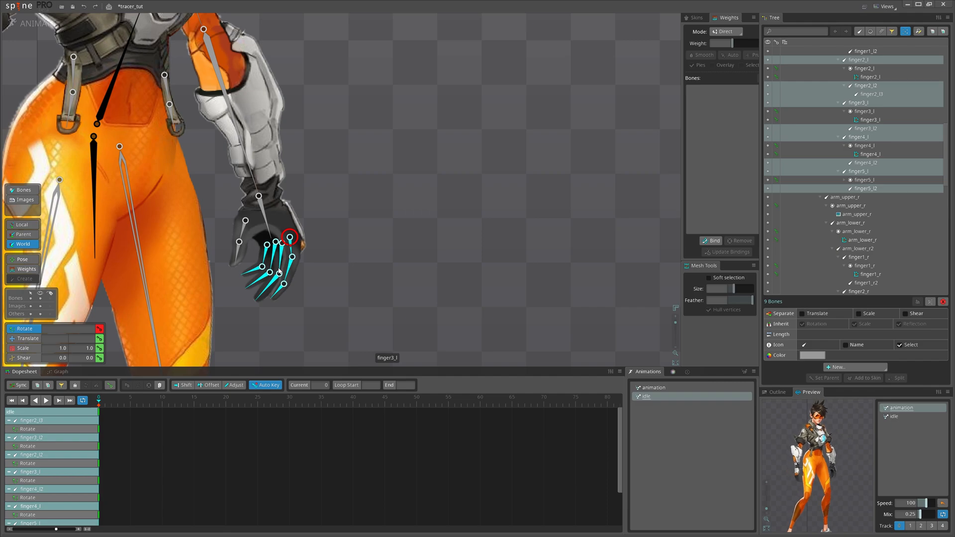
pyautogui.hotkey('ctrl', '1')
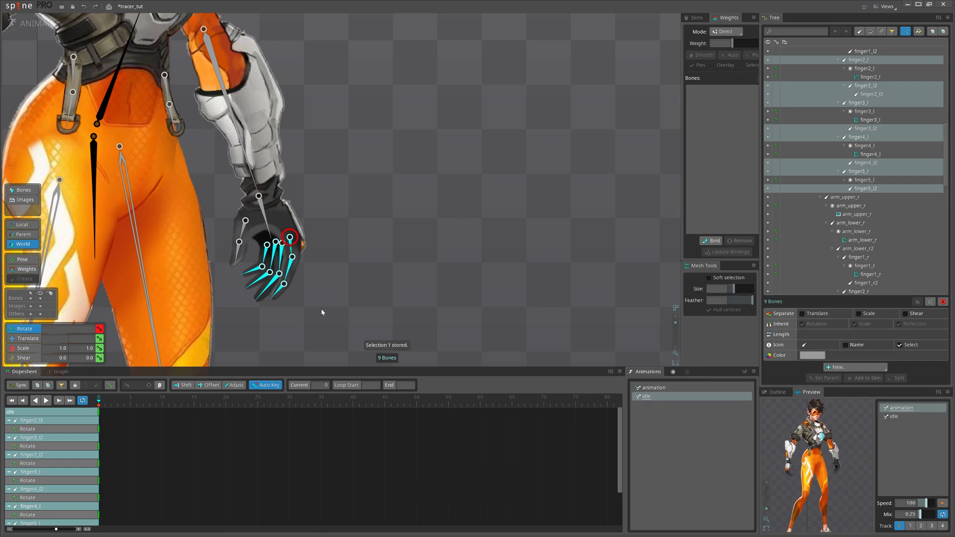
# - Rotate the left thumb bones finger1_l and finger1_l2 slightly together at frame 0
pyautogui.moveTo(320, 302); pyautogui.dragTo(351, 279)
pyautogui.press('c')
pyautogui.click(272, 228)
pyautogui.keyDown('ctrl'); pyautogui.click(277, 207); pyautogui.keyUp('ctrl')
pyautogui.press('c')
pyautogui.moveTo(364, 315); pyautogui.dragTo(365, 313)
pyautogui.scroll(-3, 454, 149)
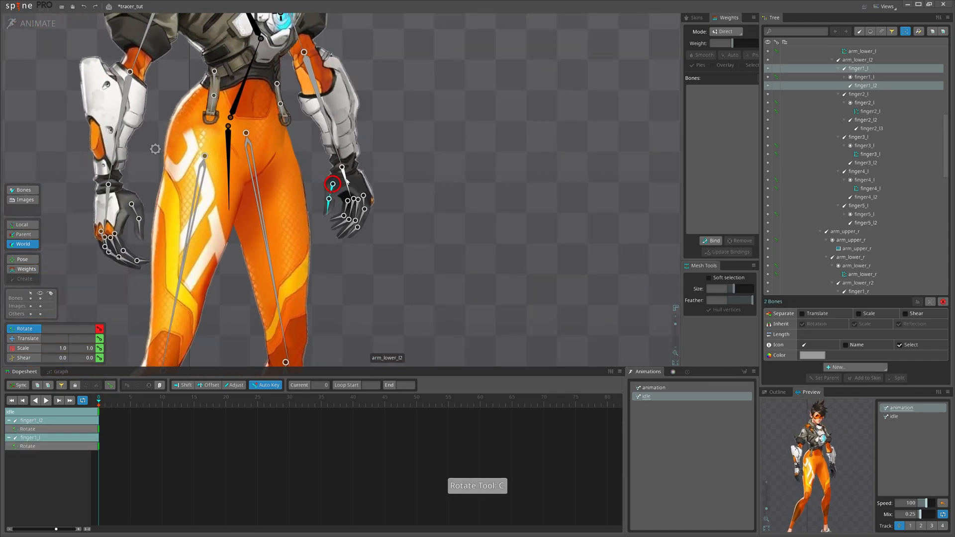
# - Rotate the left hand bone arm_lower_l2 and the left forearm bone slightly at frame 0
pyautogui.click(346, 180)
pyautogui.moveTo(420, 180); pyautogui.dragTo(373, 251)
pyautogui.click(316, 192)
pyautogui.press('c')
pyautogui.moveTo(432, 200); pyautogui.dragTo(427, 208)
pyautogui.moveTo(391, 189); pyautogui.dragTo(430, 229)
# - Rotate the right forearm bone arm_lower_r and both upper arm bones slightly at frame 0
pyautogui.click(138, 243)
pyautogui.moveTo(139, 243); pyautogui.dragTo(153, 241)
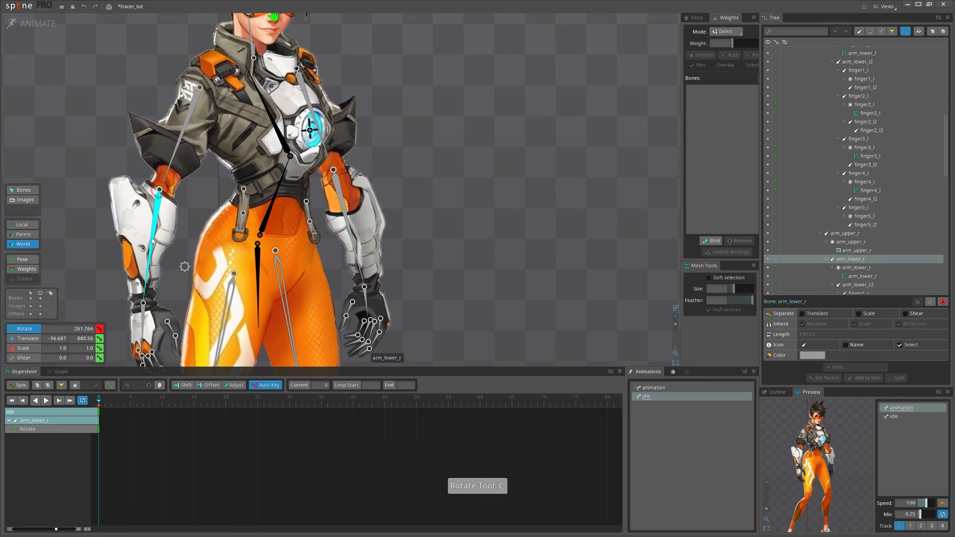
pyautogui.click(167, 169)
pyautogui.moveTo(422, 199)
pyautogui.mouseDown()
pyautogui.moveTo(430, 196)
pyautogui.moveTo(405, 192)
pyautogui.mouseUp()
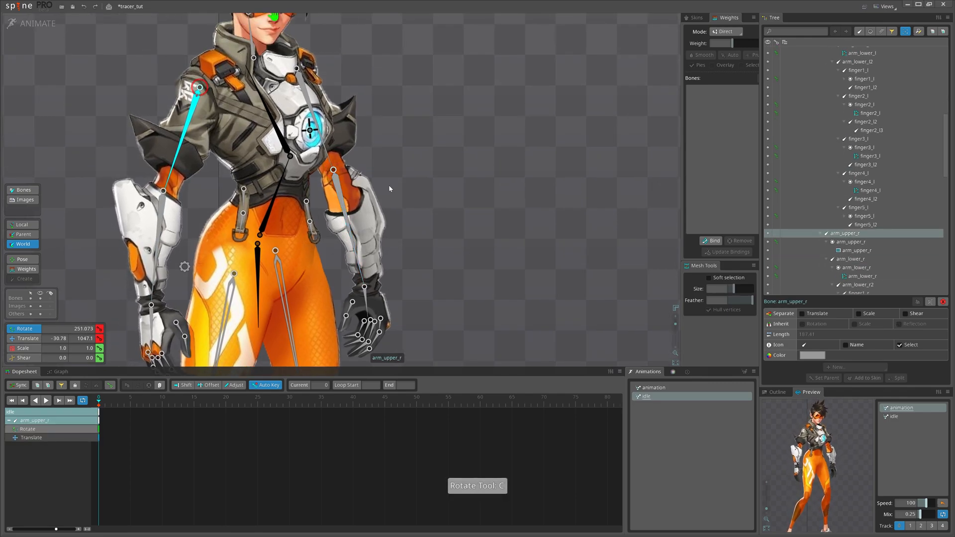
pyautogui.click(328, 161)
pyautogui.moveTo(423, 146); pyautogui.dragTo(421, 155)
# - Rotate the pelvis bone to about 359.1° and move it to about -52.1, 750 at frame 0
pyautogui.scroll(-1, 392, 199)
pyautogui.moveTo(393, 199); pyautogui.dragTo(331, 105)
pyautogui.click(137, 167)
pyautogui.scroll(-2, 339, 204)
pyautogui.moveTo(340, 238); pyautogui.dragTo(379, 222)
pyautogui.scroll(-1, 323, 191)
pyautogui.moveTo(332, 194); pyautogui.dragTo(414, 154)
pyautogui.scroll(1, 298, 212)
pyautogui.scroll(2, 304, 183)
pyautogui.press('v')
pyautogui.scroll(-4, 412, 156)
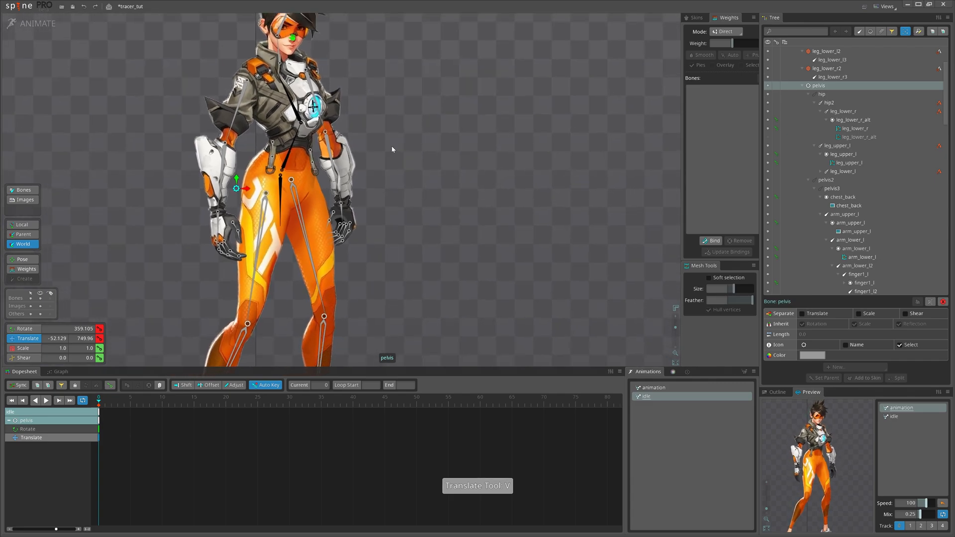
# - Rotate the neck bone and the head bone slightly at frame 0
pyautogui.scroll(4, 324, 219)
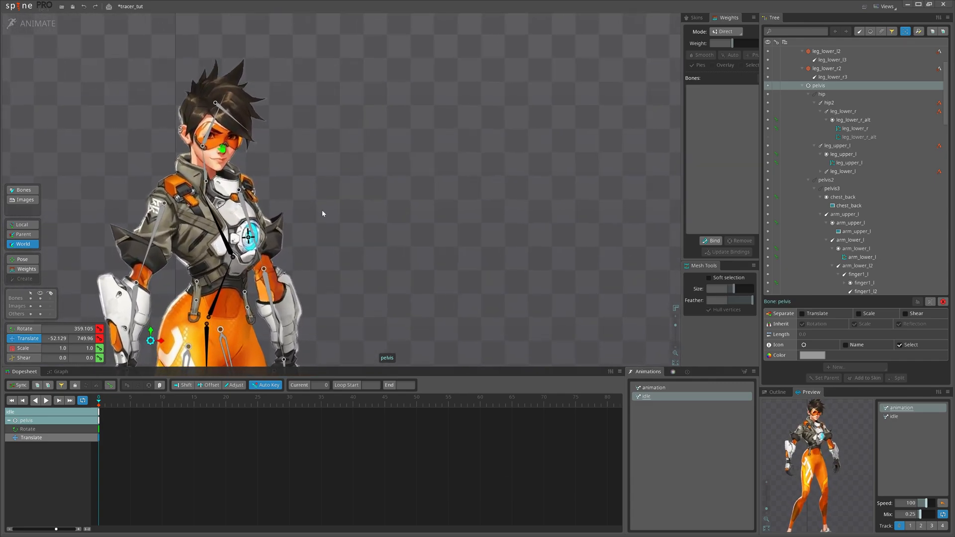
pyautogui.click(201, 159)
pyautogui.press('c')
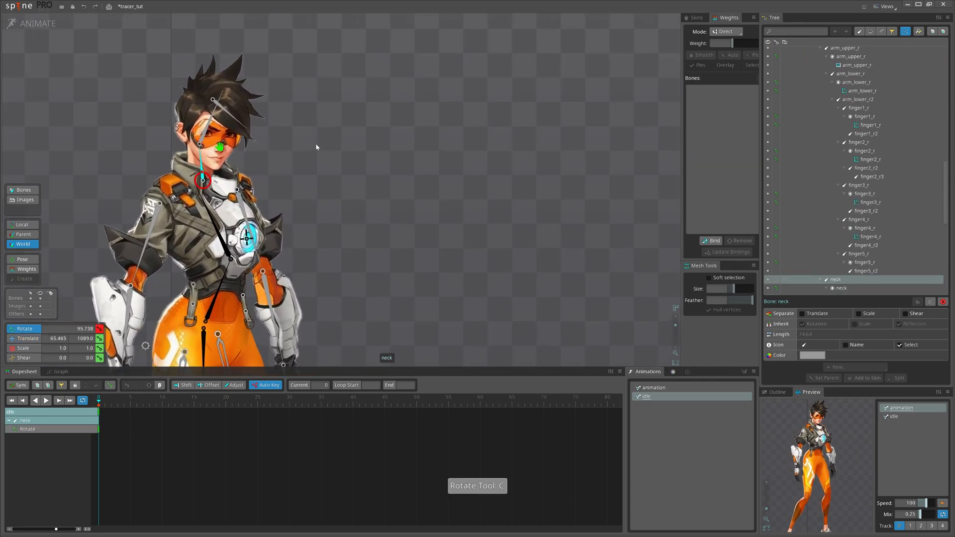
pyautogui.click(209, 133)
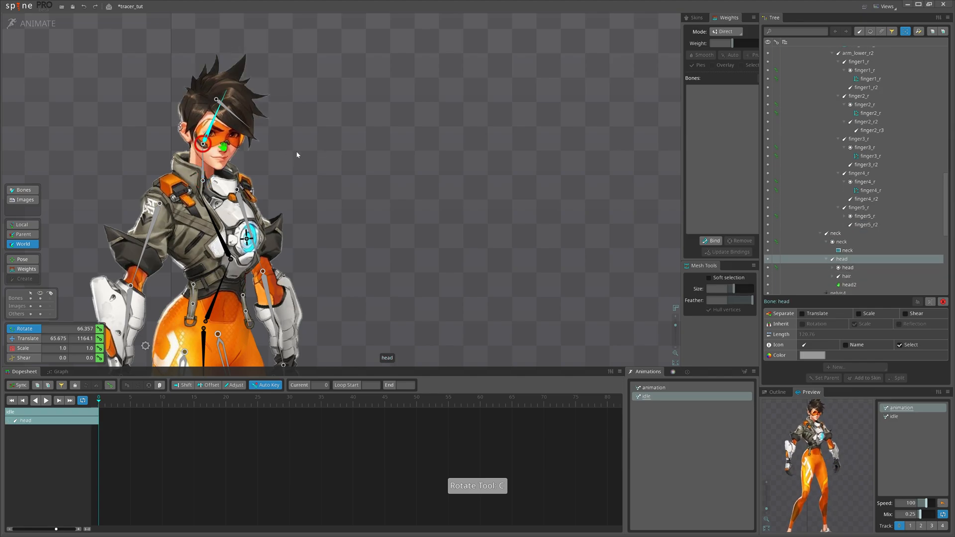
pyautogui.moveTo(296, 150); pyautogui.dragTo(294, 152)
pyautogui.scroll(-3, 356, 184)
pyautogui.moveTo(387, 192); pyautogui.dragTo(340, 152)
# - Examine the character's full-body pose at frame 0, and clear the selection
pyautogui.click(237, 212)
pyautogui.scroll(-4, 285, 186)
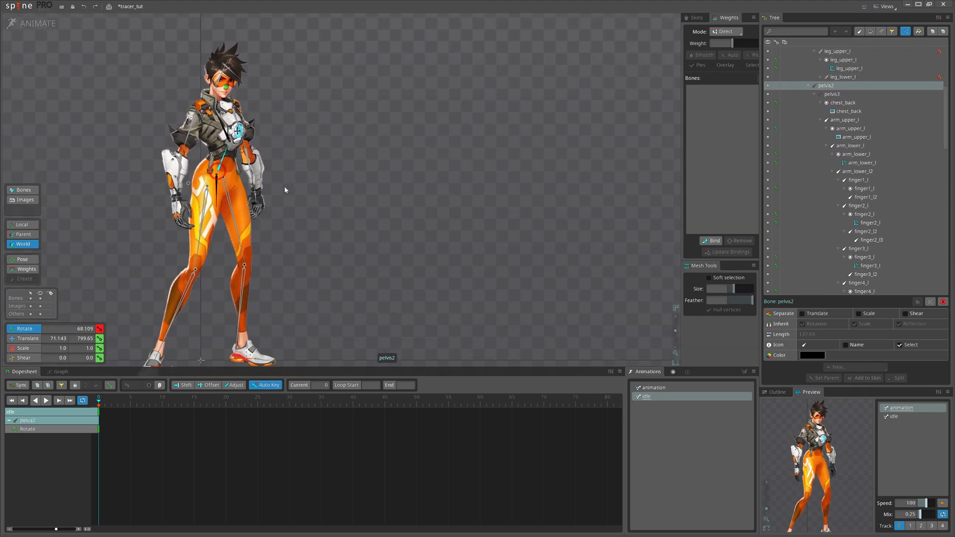
pyautogui.scroll(5, 299, 196)
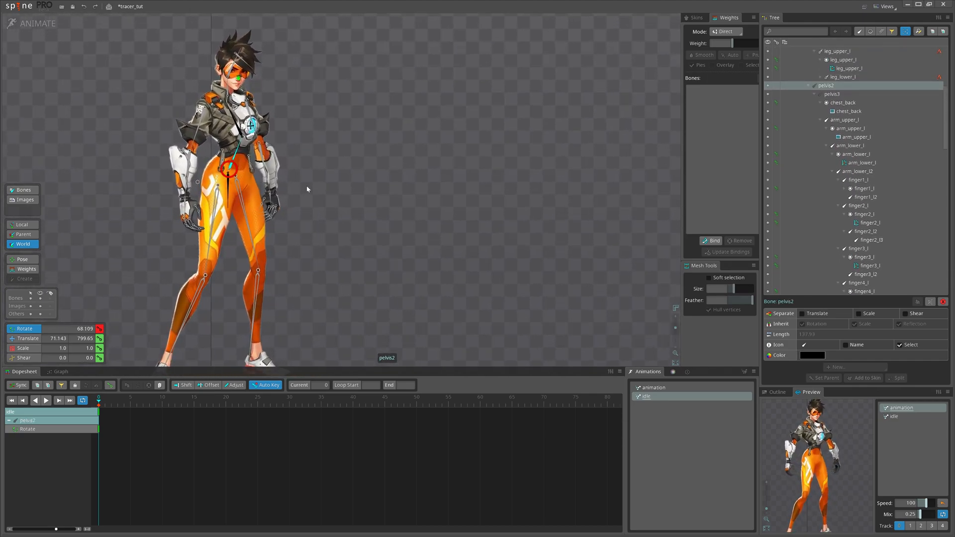
pyautogui.scroll(1, 299, 189)
pyautogui.moveTo(298, 189); pyautogui.dragTo(320, 225)
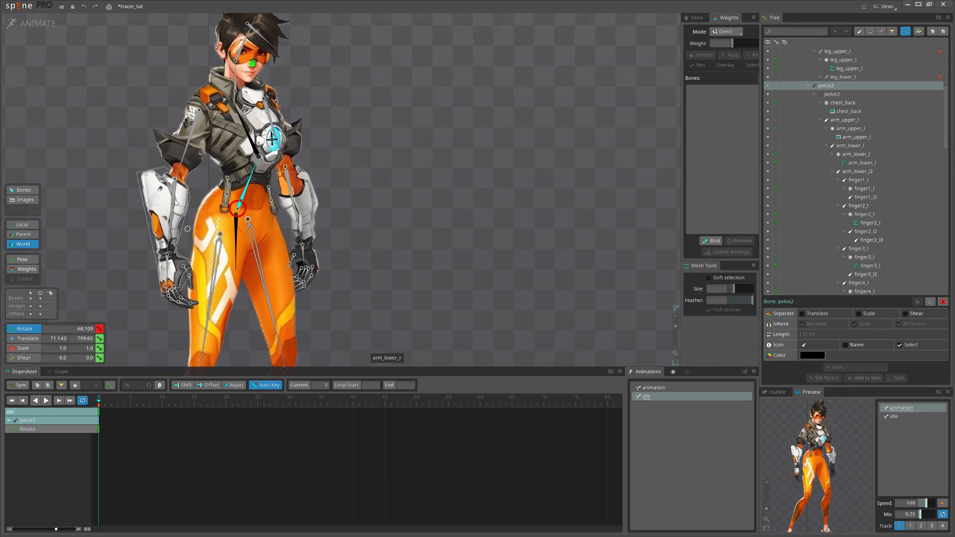
pyautogui.scroll(-4, 356, 291)
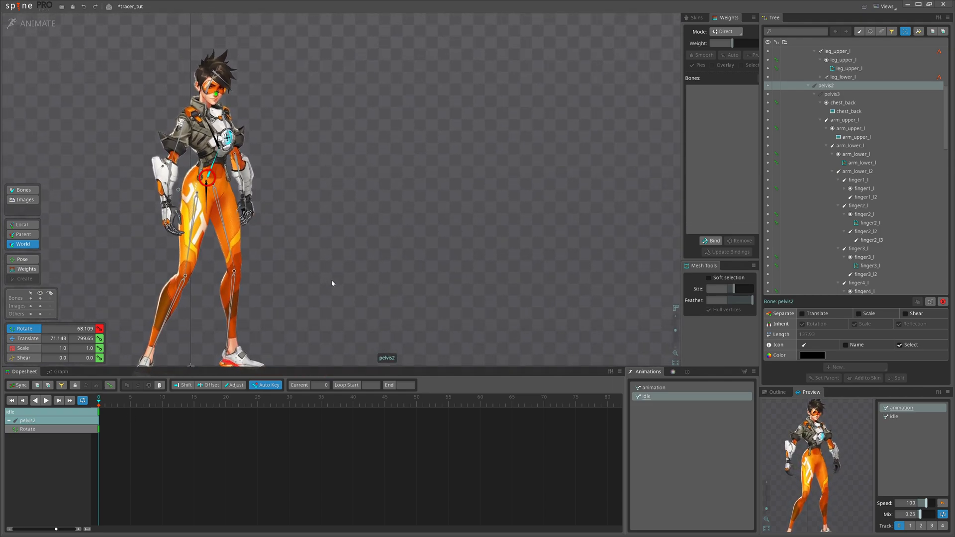
pyautogui.click(332, 279)
pyautogui.scroll(3, 298, 219)
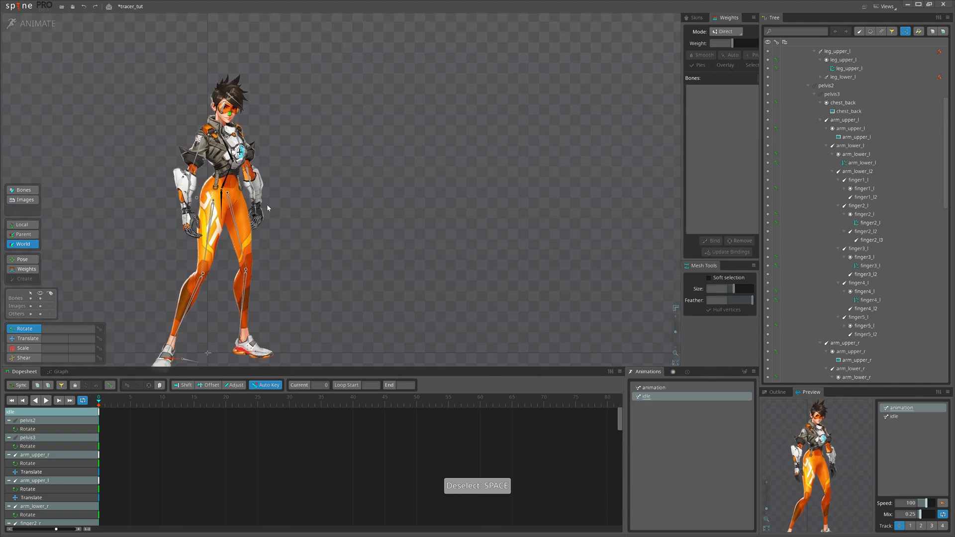
# - Adjust the rotation of the right upper arm bone arm_upper_r slightly, and go to frame 20
pyautogui.click(200, 176)
pyautogui.press('c')
pyautogui.moveTo(348, 259); pyautogui.dragTo(350, 255)
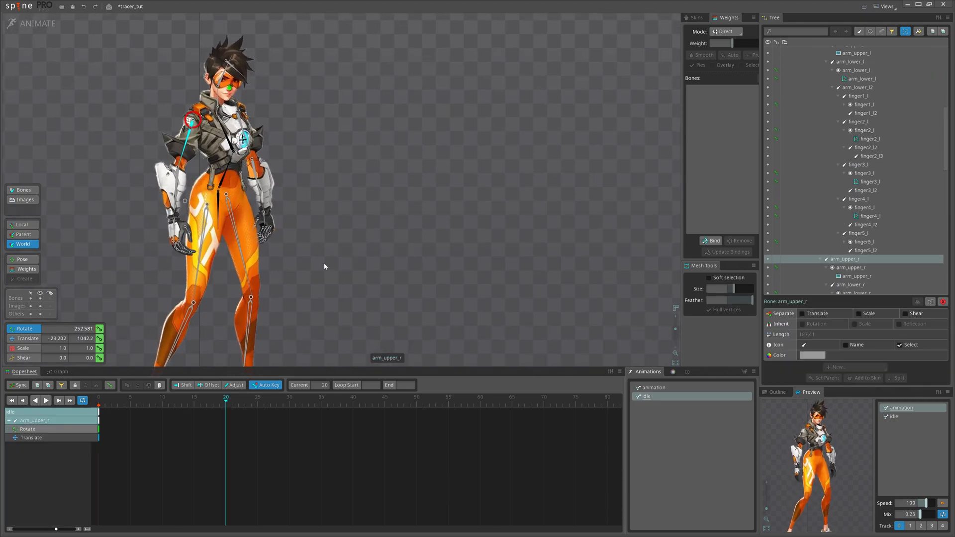
pyautogui.scroll(2, 330, 234)
pyautogui.moveTo(173, 158); pyautogui.dragTo(195, 160)
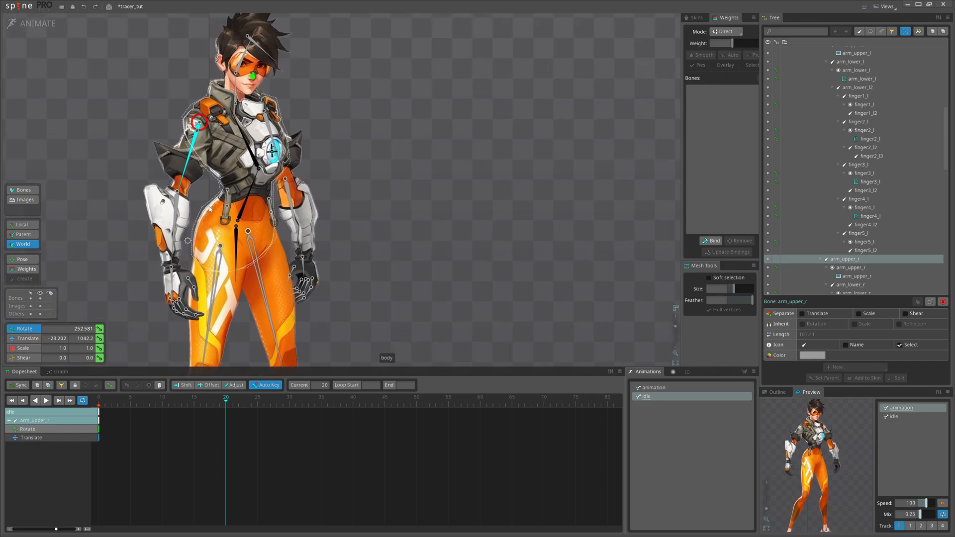
pyautogui.scroll(2, 257, 166)
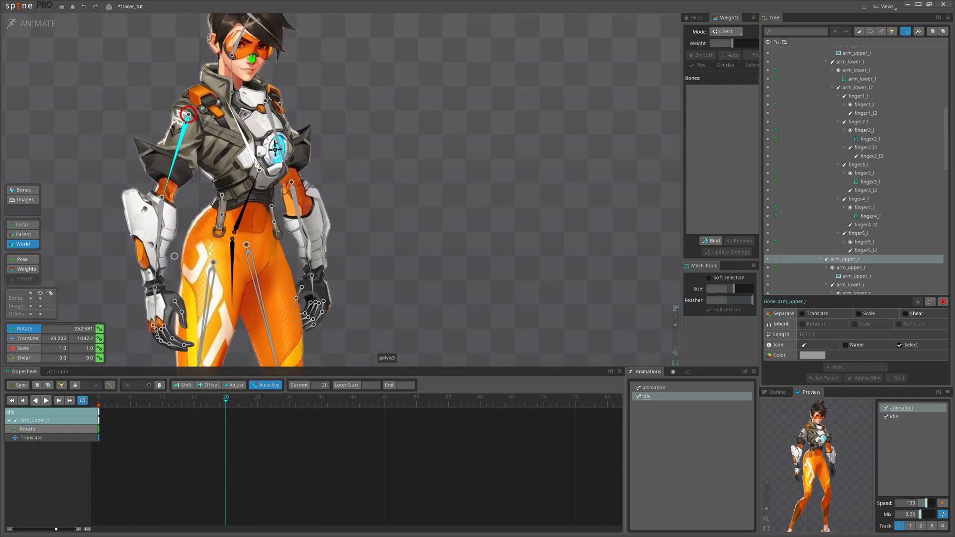
# - Pose the torso bones pelvis2 and pelvis3 together at frame 20, shifting the upper chest slightly up and back
pyautogui.click(253, 160)
pyautogui.keyDown('ctrl'); pyautogui.click(244, 203); pyautogui.keyUp('ctrl')
pyautogui.moveTo(365, 160); pyautogui.dragTo(358, 199)
pyautogui.press('b')
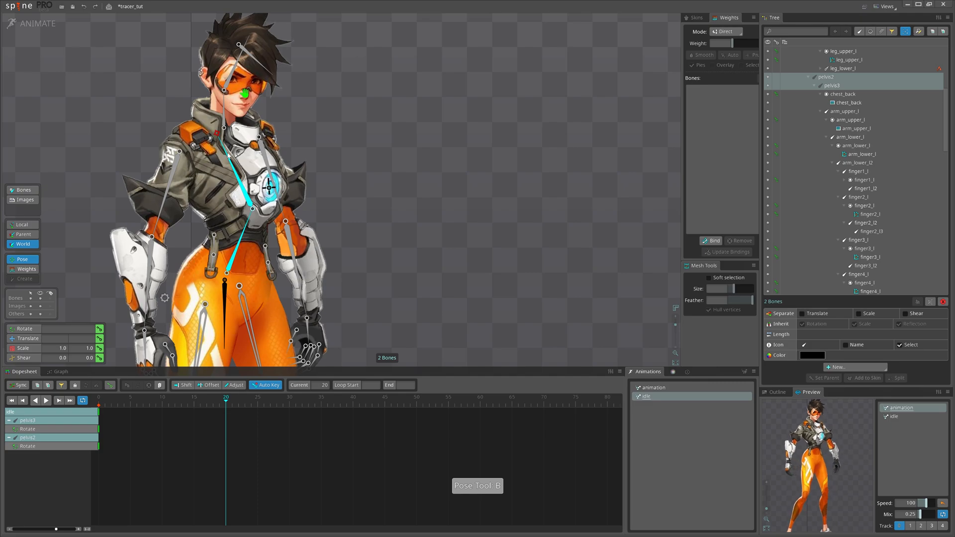
pyautogui.moveTo(226, 153); pyautogui.dragTo(220, 145)
# - Move the left upper arm bone and rotate the left forearm bone at frame 20
pyautogui.click(271, 188)
pyautogui.press('v')
pyautogui.moveTo(346, 198); pyautogui.dragTo(368, 163)
pyautogui.click(313, 253)
pyautogui.press('c')
pyautogui.moveTo(380, 222); pyautogui.dragTo(382, 216)
# - Move the right upper arm bone and rotate the right forearm bone arm_lower_r to about 257.3° at frame 20
pyautogui.click(152, 199)
pyautogui.press('v')
pyautogui.moveTo(358, 185); pyautogui.dragTo(372, 148)
pyautogui.scroll(-2, 365, 189)
pyautogui.press('c')
pyautogui.click(177, 202)
pyautogui.moveTo(443, 182); pyautogui.dragTo(428, 200)
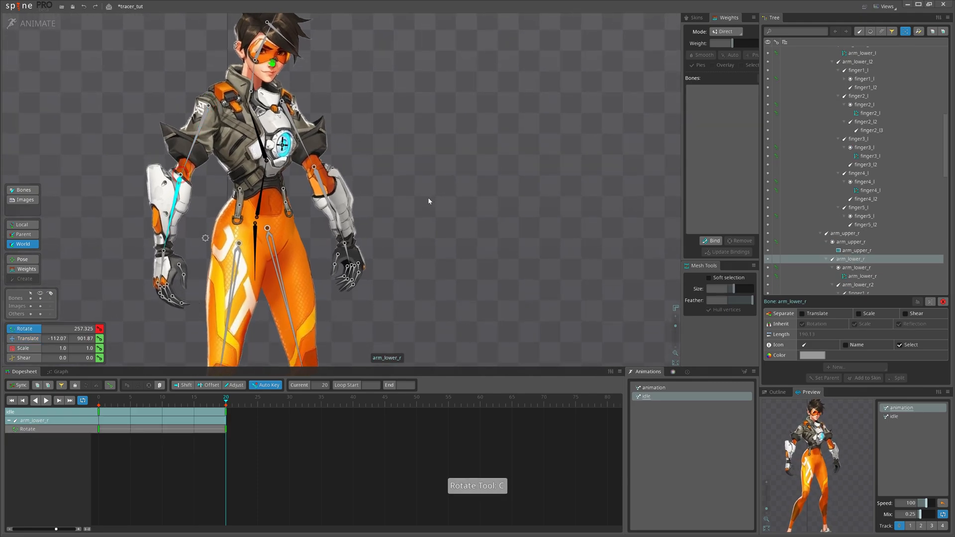
# - Rotate the right hand and finger bones, including thumb bones finger1_r and finger1_r2, at frame 20
pyautogui.scroll(2, 143, 299)
pyautogui.click(167, 261)
pyautogui.moveTo(183, 335); pyautogui.dragTo(176, 288)
pyautogui.click(180, 313)
pyautogui.press('c')
pyautogui.moveTo(198, 319); pyautogui.dragTo(195, 322)
pyautogui.click(185, 284)
pyautogui.keyDown('ctrl'); pyautogui.click(184, 269); pyautogui.keyUp('ctrl')
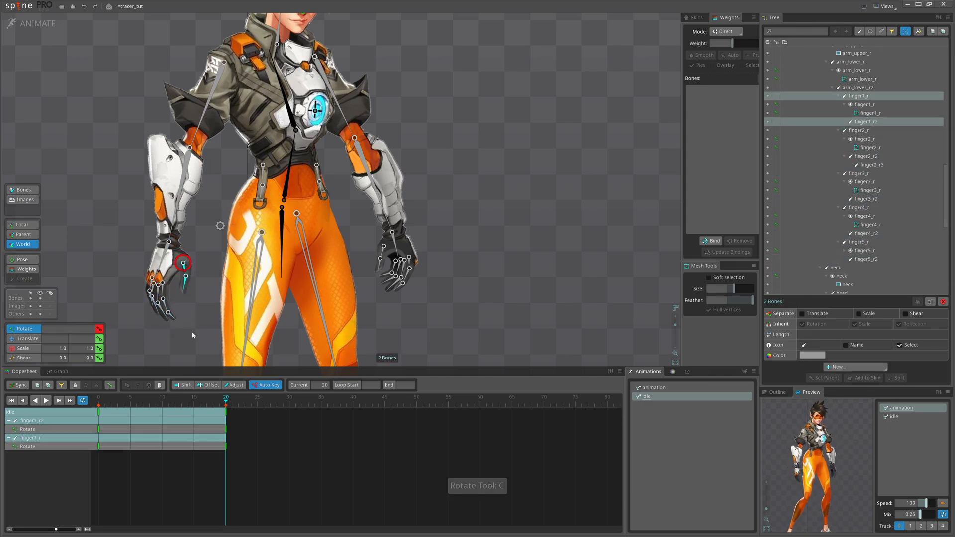
# - Rotate the left hand's nine grouped finger bones and the thumb bones finger1_l and finger1_l2 at frame 20
pyautogui.moveTo(417, 298); pyautogui.dragTo(268, 258)
pyautogui.scroll(1, 305, 284)
pyautogui.click(292, 250)
pyautogui.moveTo(331, 301); pyautogui.dragTo(339, 300)
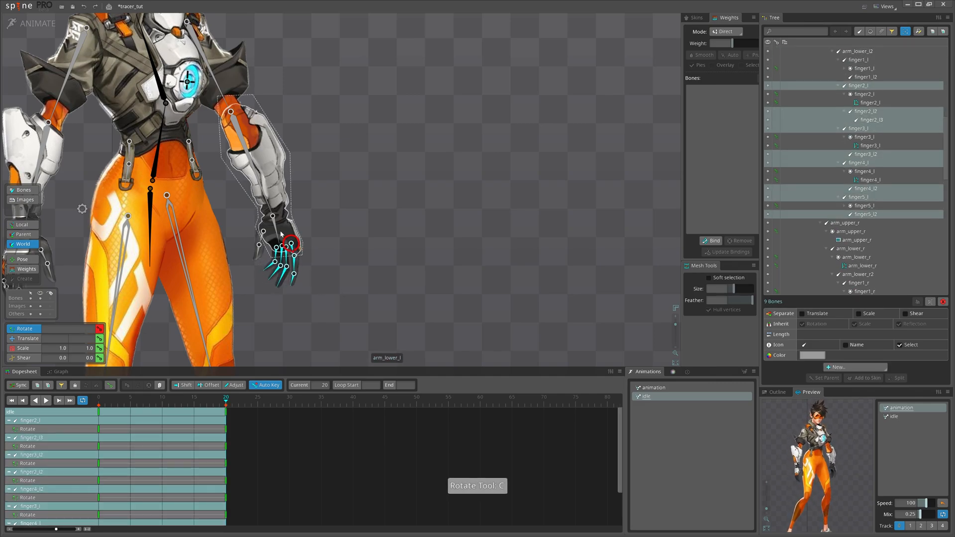
pyautogui.click(263, 238)
pyautogui.keyDown('ctrl'); pyautogui.click(256, 250); pyautogui.keyUp('ctrl')
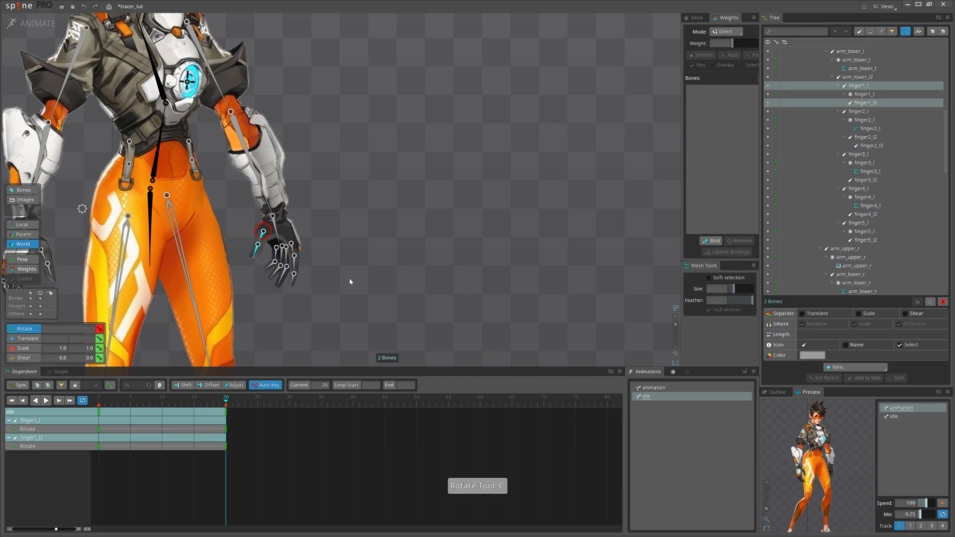
# - Rotate the left hand bone arm_lower_l2, and rotate the left forearm bone arm_lower_l to about 293.9° at frame 20
pyautogui.click(274, 225)
pyautogui.moveTo(360, 232); pyautogui.dragTo(362, 196)
pyautogui.click(266, 188)
pyautogui.scroll(-3, 362, 196)
# - Raise the pelvis bone slightly at frame 20 and rotate it to about 1.5°
pyautogui.moveTo(170, 203); pyautogui.dragTo(206, 164)
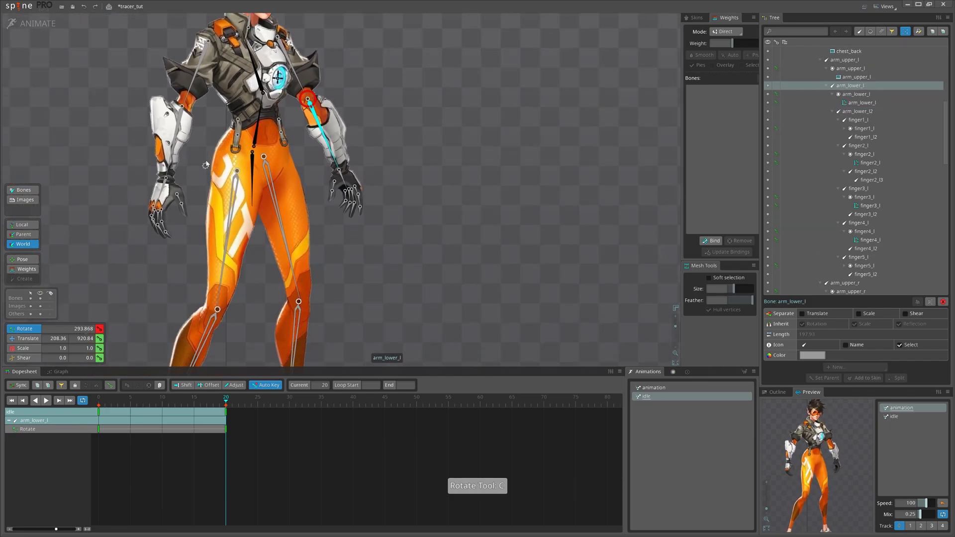
pyautogui.click(206, 165)
pyautogui.scroll(-3, 299, 244)
pyautogui.press('v')
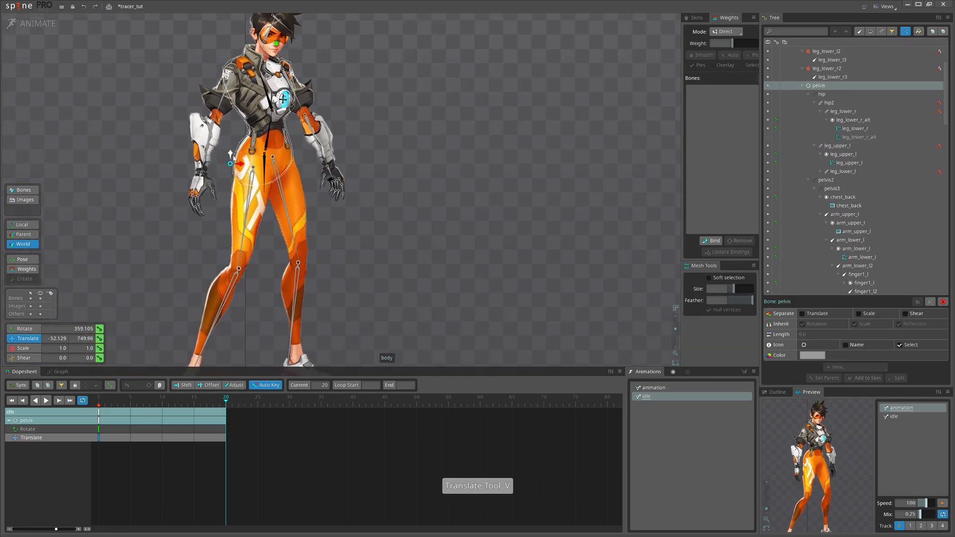
pyautogui.moveTo(230, 155); pyautogui.dragTo(231, 154)
pyautogui.press('c')
pyautogui.moveTo(436, 198); pyautogui.dragTo(437, 189)
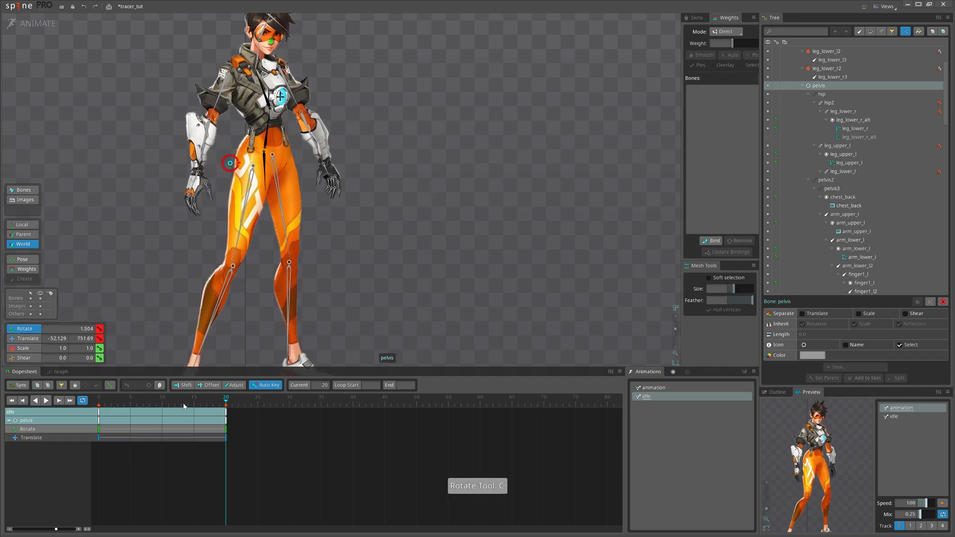
# - At frame 0, lower the pelvis to about -51.3, 745.6, rotate it to about 358.8°, and clear the selection
pyautogui.click(100, 402)
pyautogui.press('v')
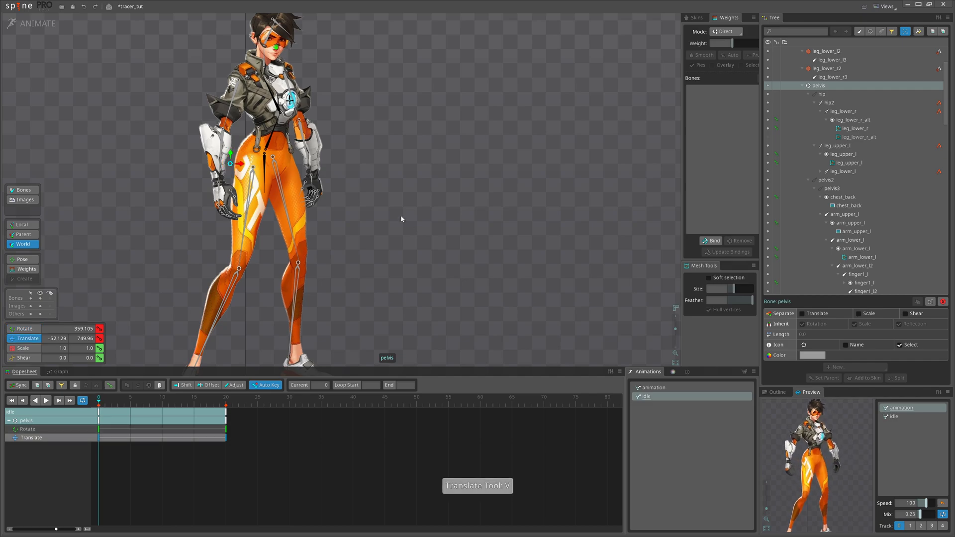
pyautogui.moveTo(401, 215); pyautogui.dragTo(405, 218)
pyautogui.press('space')
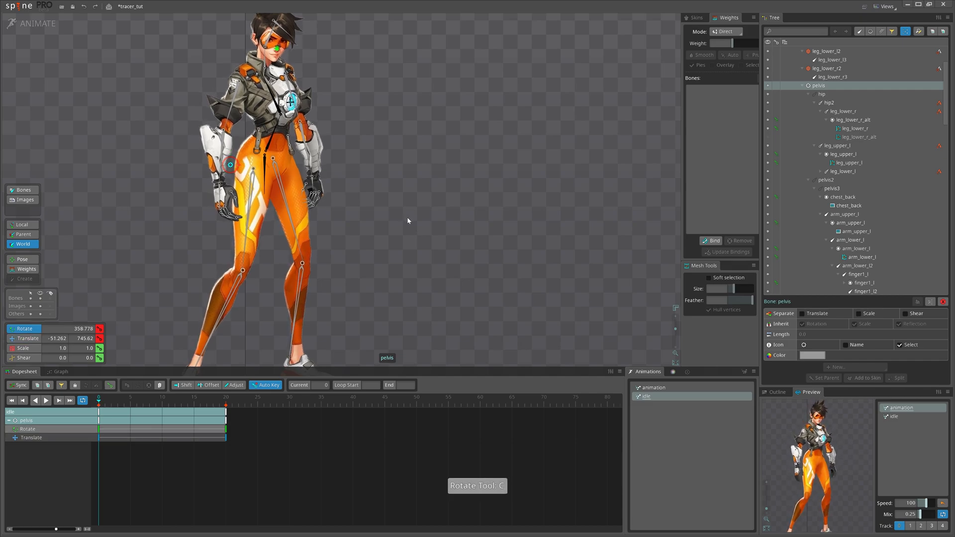
# - Compare the character's poses at frames 0 and 20 by switching between them
pyautogui.scroll(-3, 418, 226)
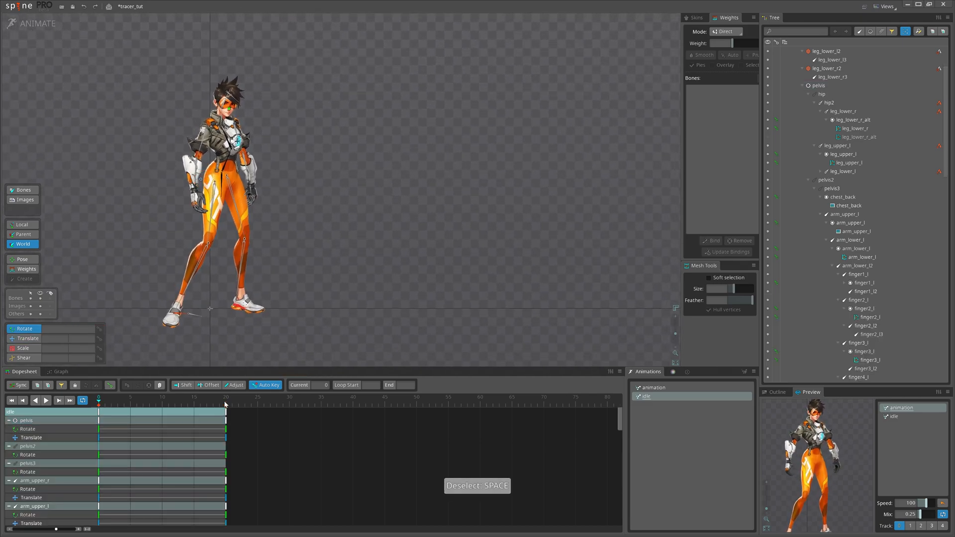
pyautogui.click(225, 402)
pyautogui.click(99, 401)
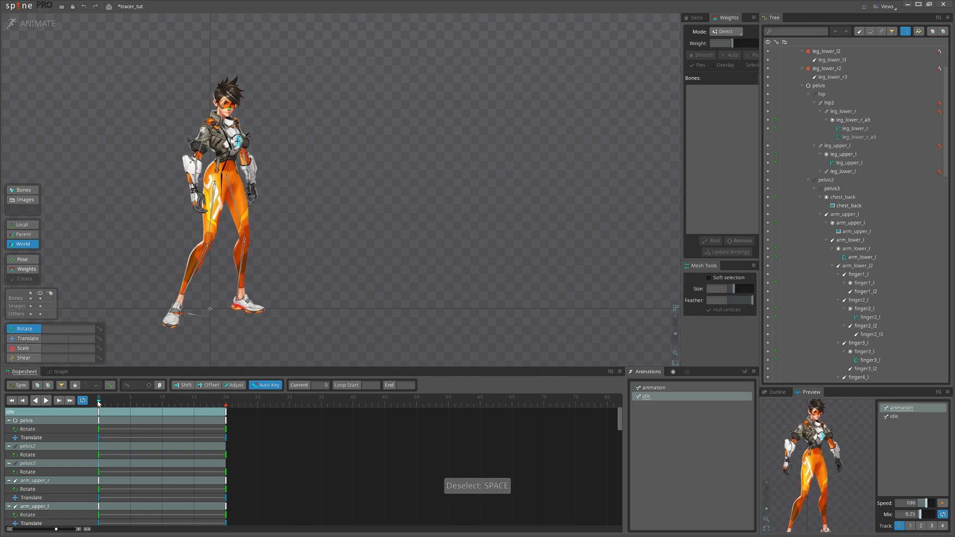
pyautogui.click(226, 402)
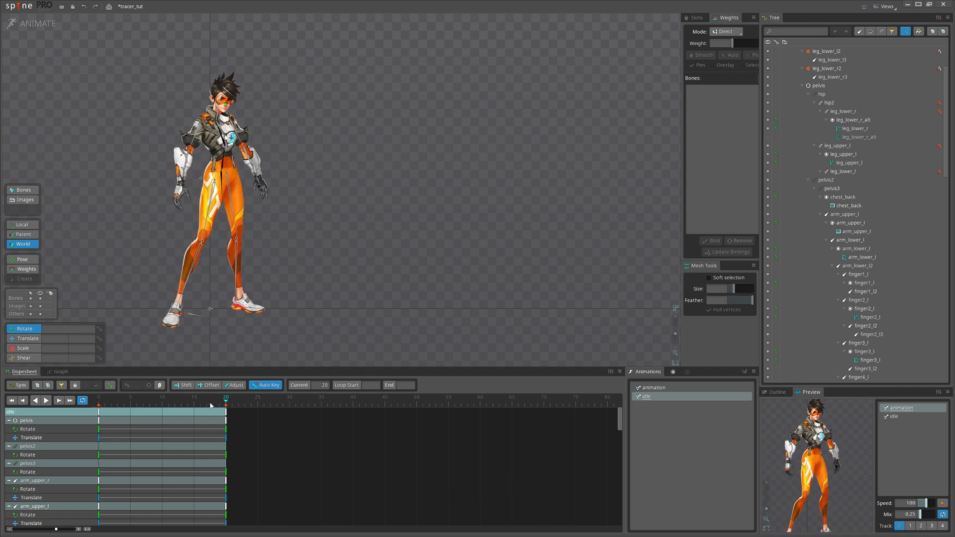
pyautogui.click(100, 403)
pyautogui.click(223, 403)
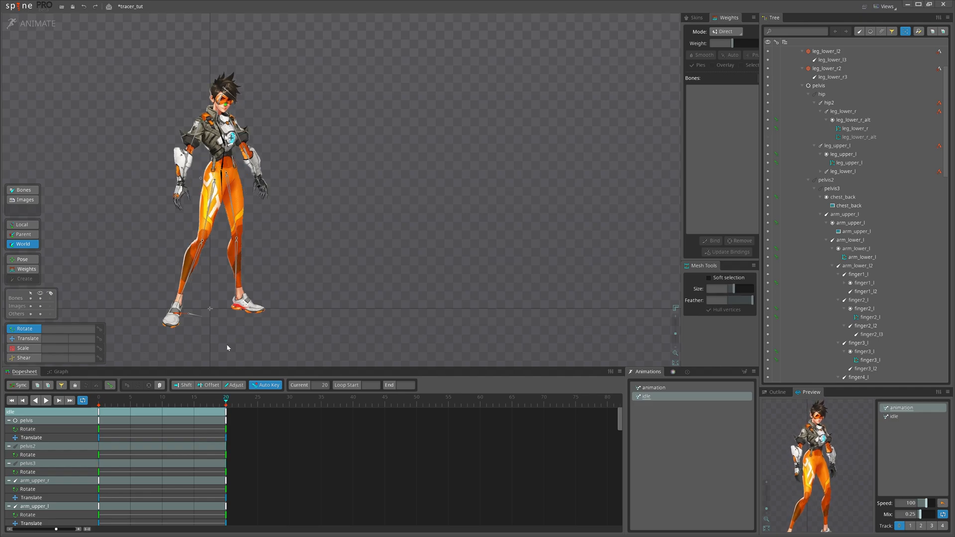
# - Rotate the neck bone, and rotate and move the head bone at frame 20
pyautogui.scroll(5, 216, 119)
pyautogui.click(227, 104)
pyautogui.press('c')
pyautogui.moveTo(342, 107); pyautogui.dragTo(336, 134)
pyautogui.click(239, 70)
pyautogui.scroll(-2, 349, 82)
pyautogui.press('v')
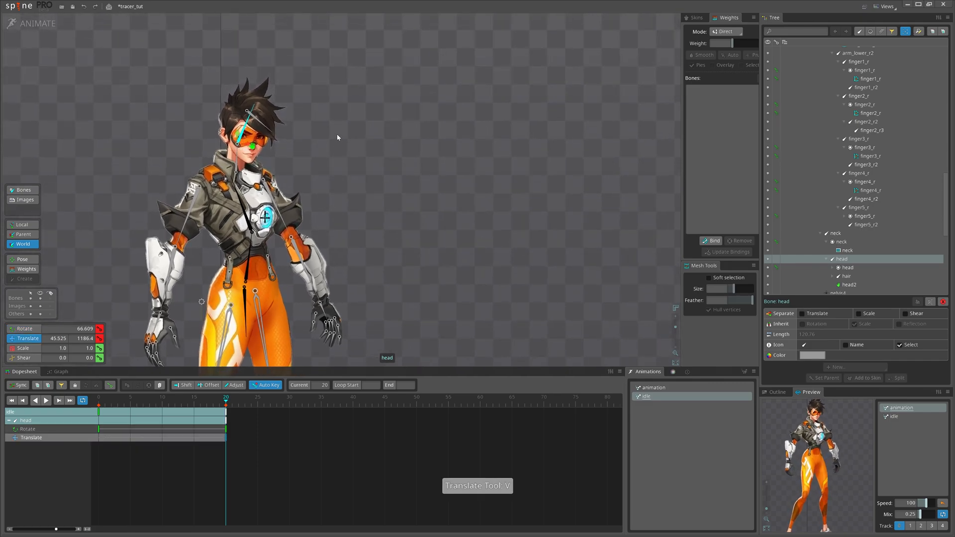
# - Move the head bone to about 71, 1155.7 at frame 0, and clear the selection
pyautogui.click(102, 406)
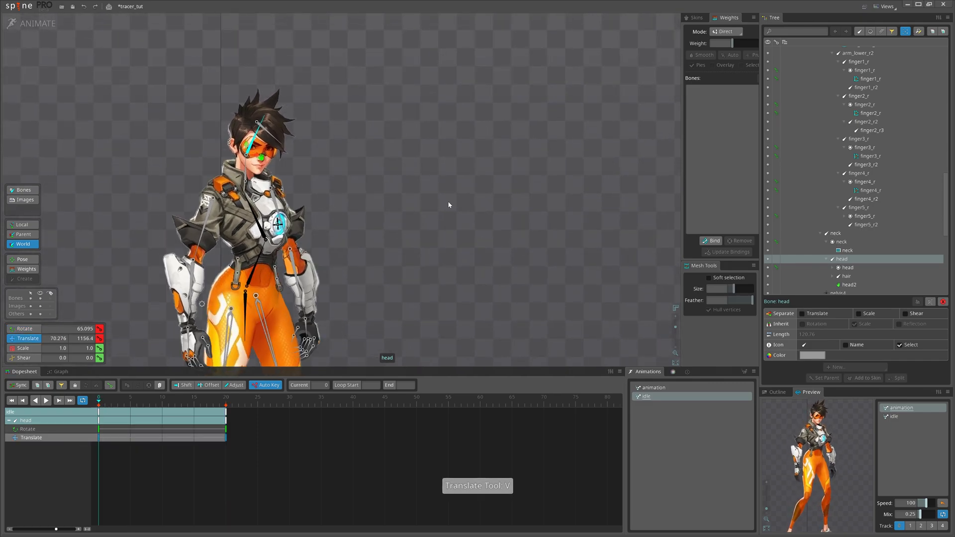
pyautogui.scroll(-3, 448, 205)
pyautogui.moveTo(448, 205); pyautogui.dragTo(349, 230)
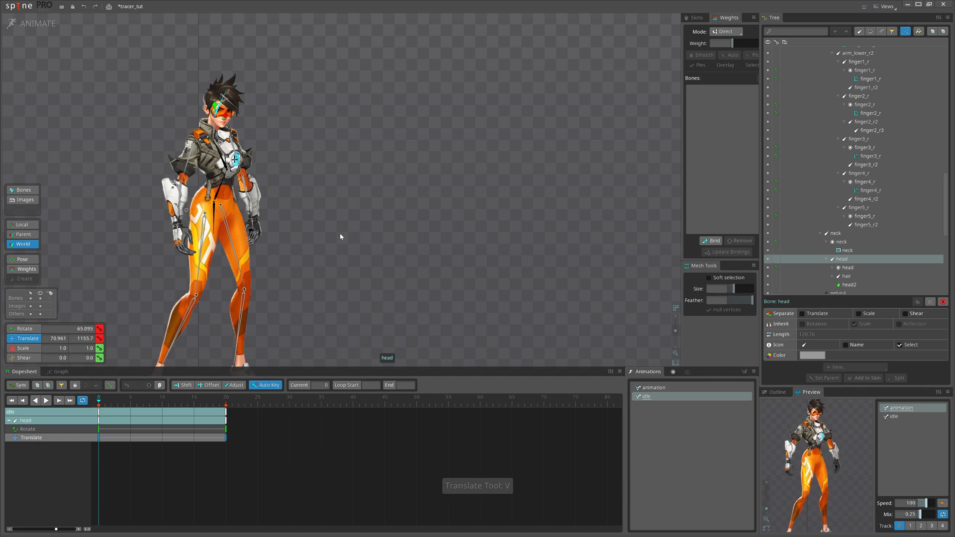
pyautogui.click(223, 161)
pyautogui.press('space')
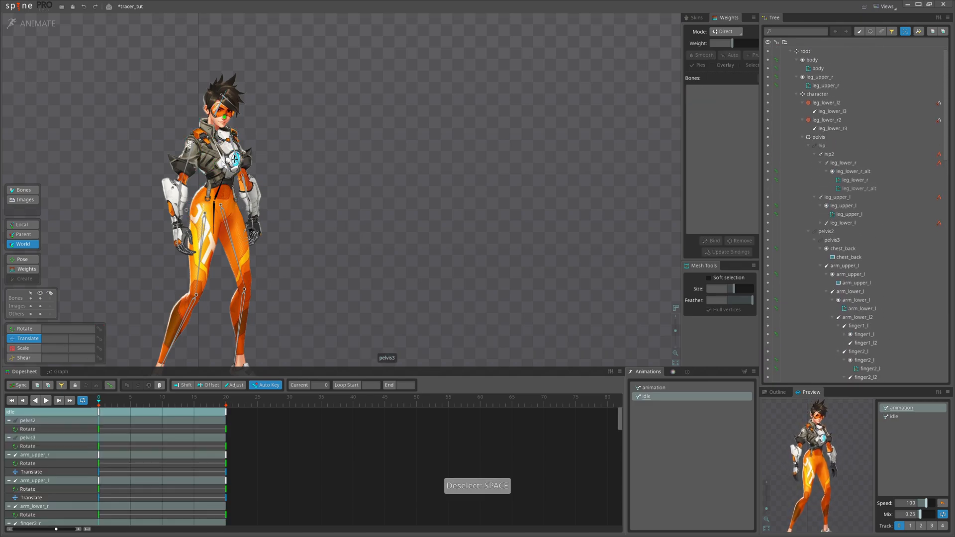
# - Select the chest bone pelvis3 and key its scale at frame 0
pyautogui.click(223, 159)
pyautogui.moveTo(112, 404); pyautogui.dragTo(99, 404)
pyautogui.scroll(4, 381, 239)
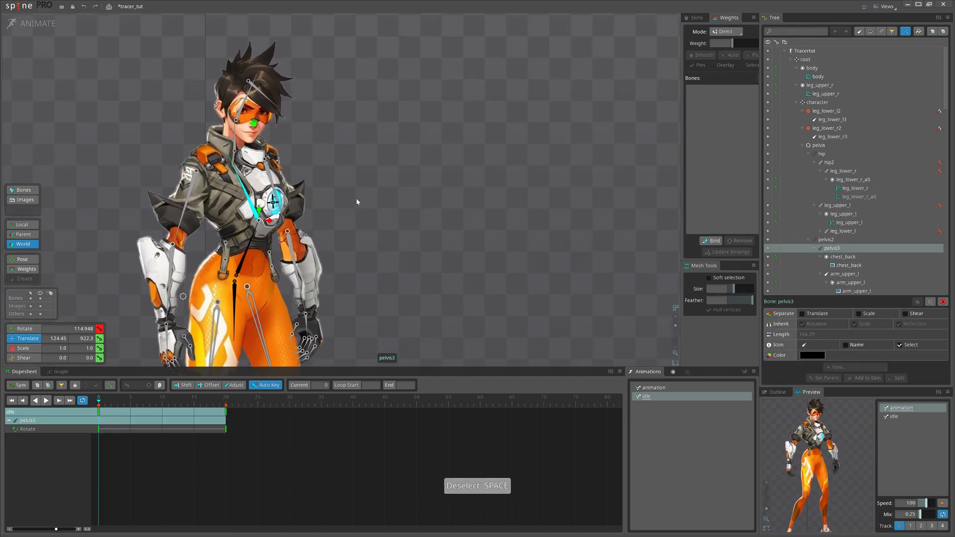
pyautogui.click(99, 351)
# - Try scaling the chest bone pelvis3 at frame 0, and undo the change
pyautogui.press('x')
pyautogui.moveTo(409, 150)
pyautogui.mouseDown()
pyautogui.moveTo(426, 166)
pyautogui.moveTo(409, 143)
pyautogui.mouseUp()
pyautogui.hotkey('ctrl', 'z')
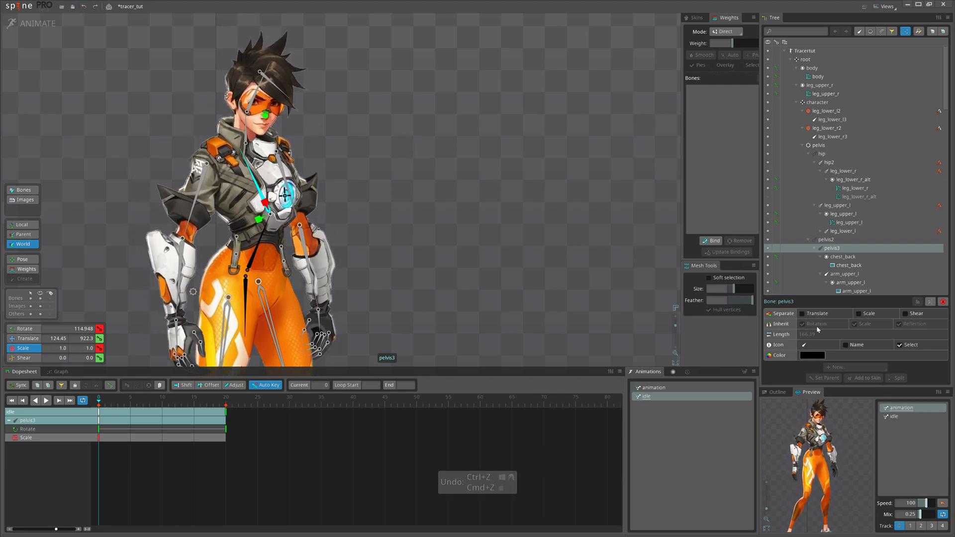
# - Scale the chest bone pelvis3 to about 0.986 at frame 0 and about 1.012 at frame 20
pyautogui.click(206, 171)
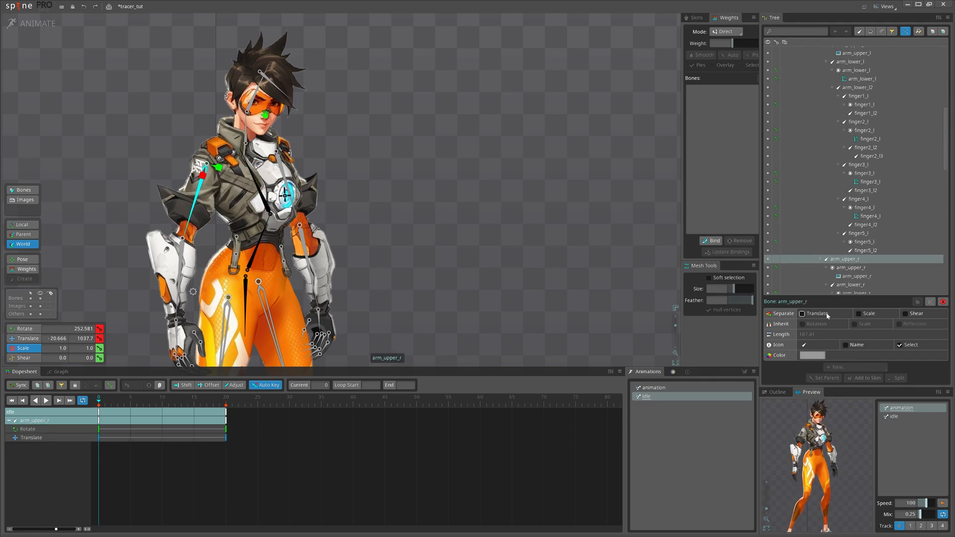
pyautogui.moveTo(372, 238); pyautogui.dragTo(358, 211)
pyautogui.press('space')
pyautogui.click(247, 164)
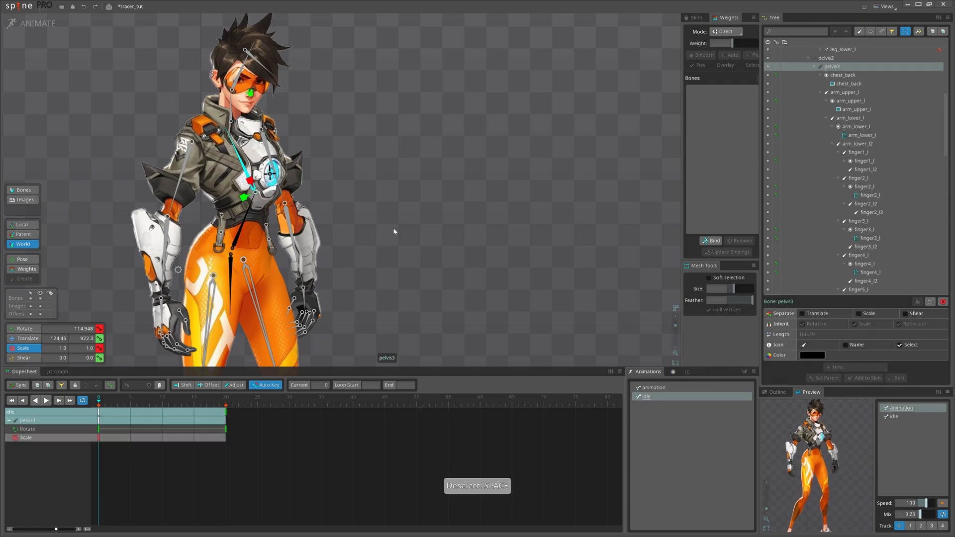
pyautogui.scroll(-1, 370, 226)
pyautogui.moveTo(400, 287); pyautogui.dragTo(377, 273)
pyautogui.press('x')
pyautogui.moveTo(401, 197); pyautogui.dragTo(405, 206)
pyautogui.click(226, 404)
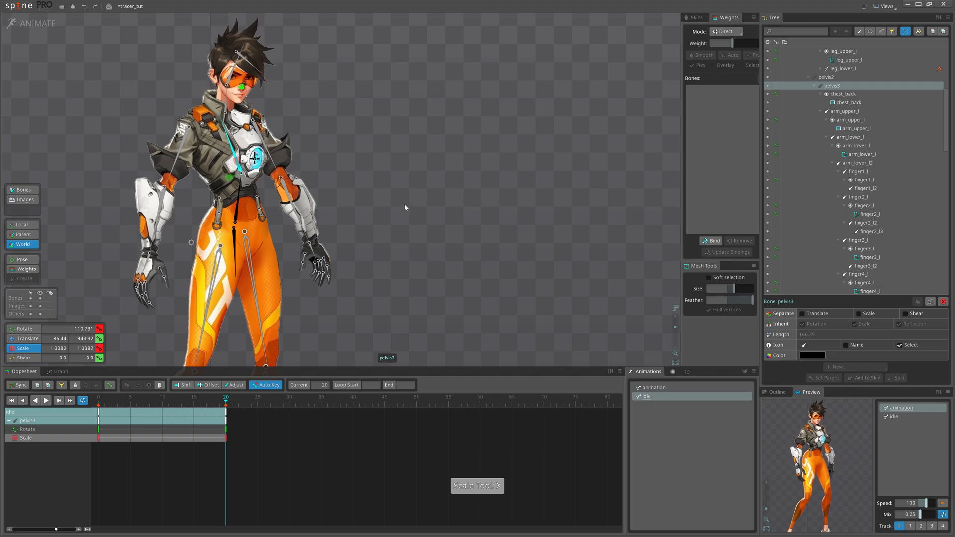
# - Copy the chest bone's scale key at frame 0, and compare the full-body poses at frames 0 and 20
pyautogui.click(100, 444)
pyautogui.hotkey('ctrl', 'c')
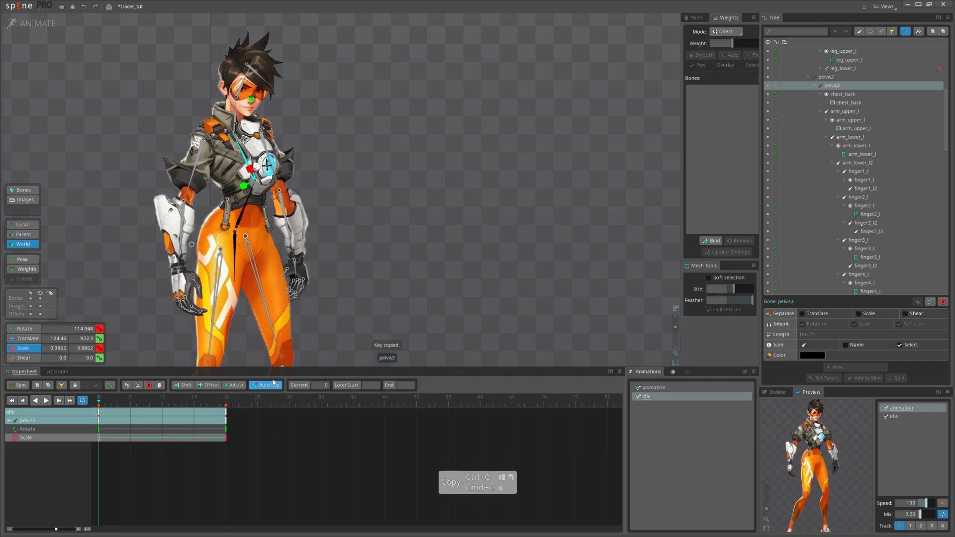
pyautogui.scroll(-3, 395, 281)
pyautogui.press('space')
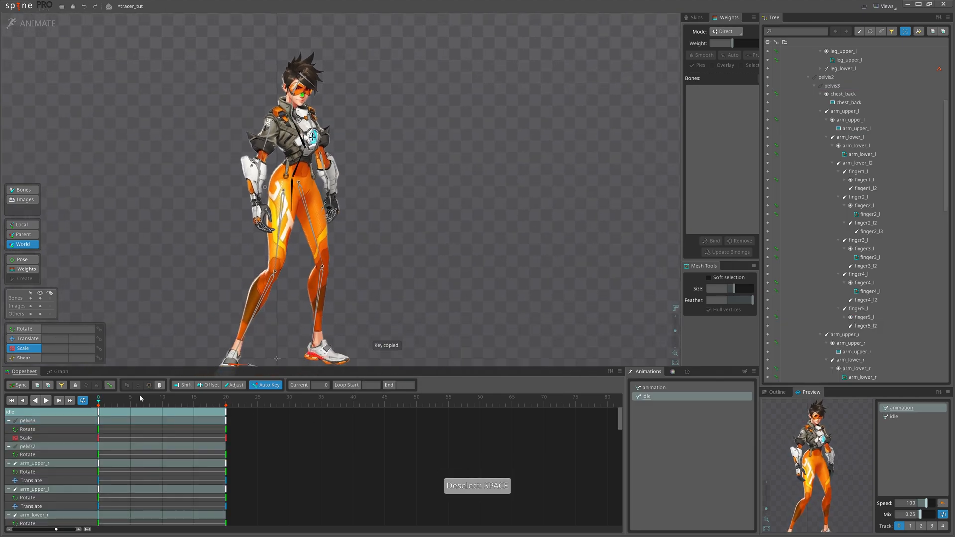
pyautogui.click(226, 401)
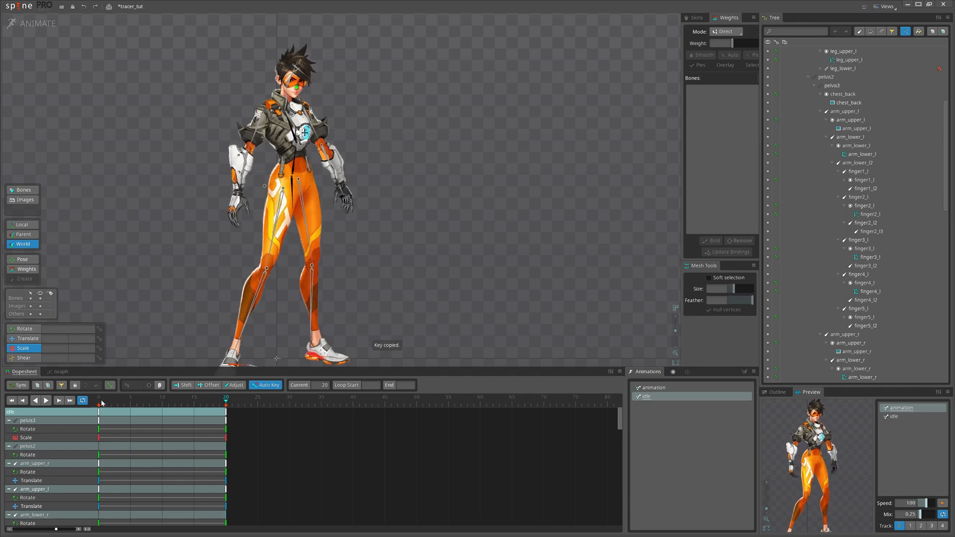
pyautogui.click(141, 421)
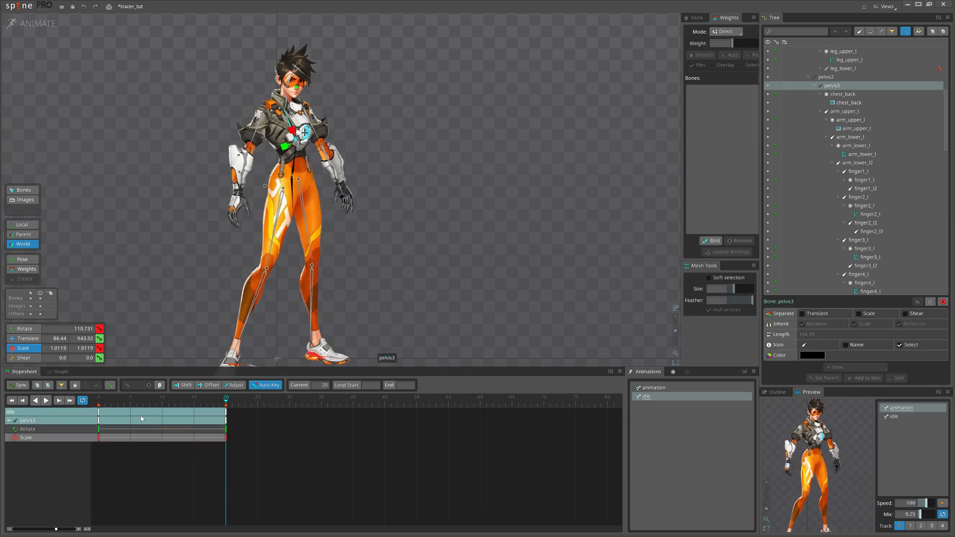
pyautogui.click(99, 401)
pyautogui.click(226, 401)
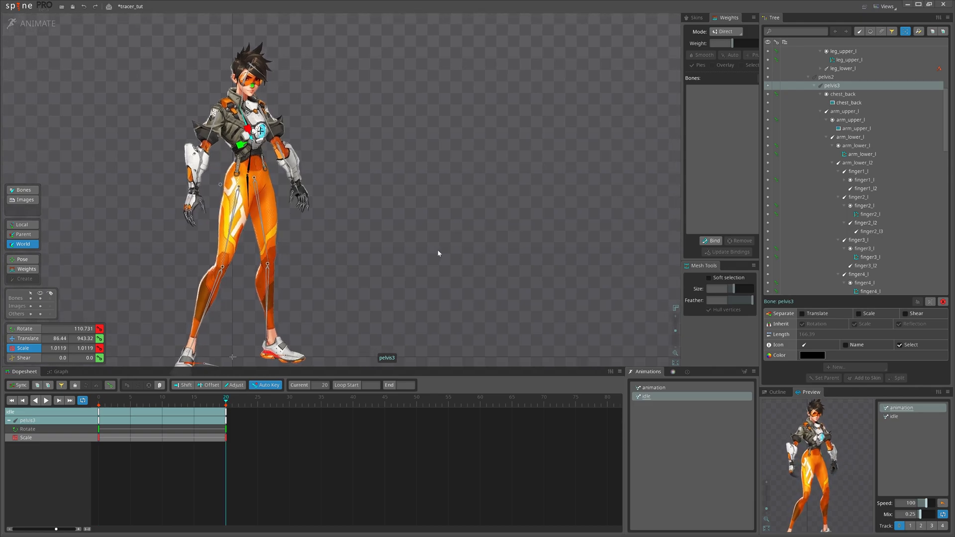
pyautogui.press('space')
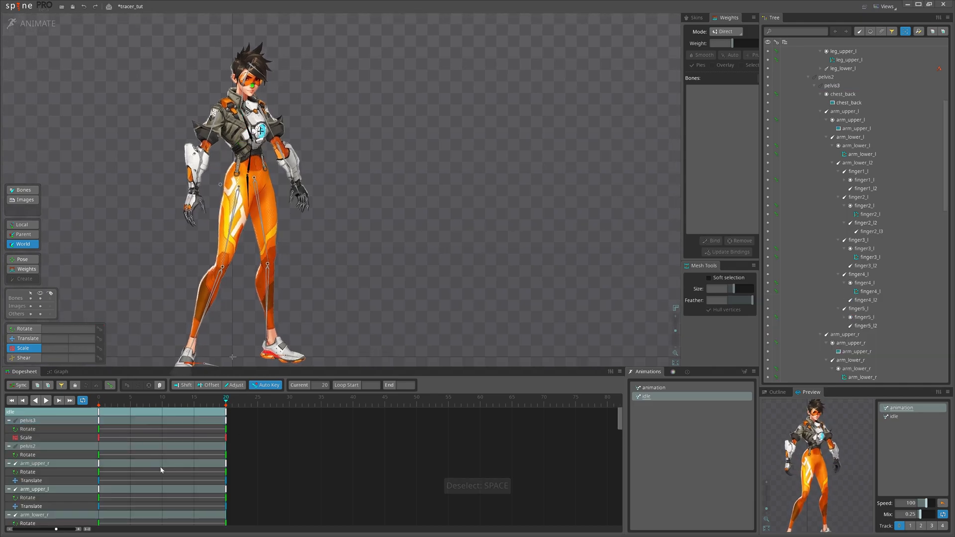
# - Copy all bone keys from frame 0 and paste them at frame 40 to close the loop
pyautogui.doubleClick(99, 412)
pyautogui.hotkey('ctrl', 'c')
pyautogui.click(356, 405)
pyautogui.hotkey('ctrl', 'v')
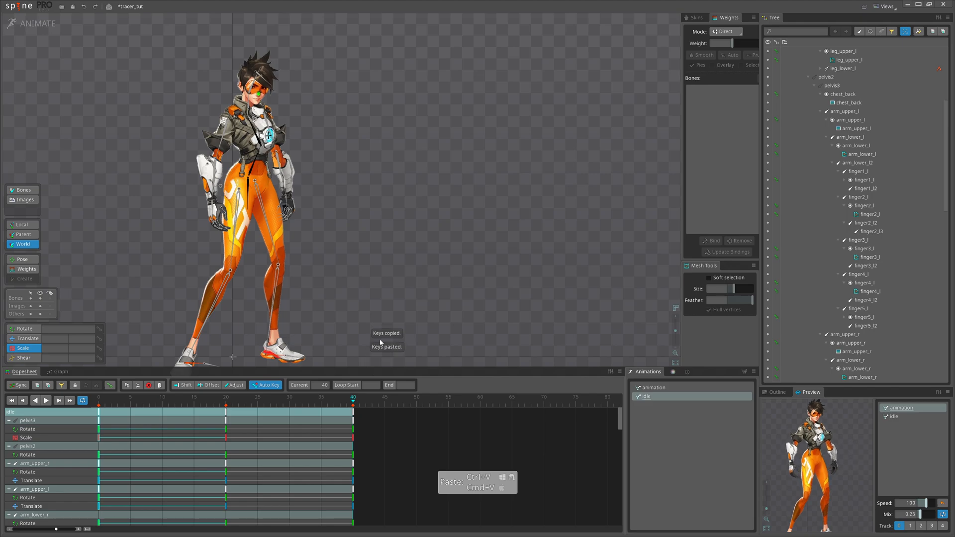
# - Play the 40-frame idle loop and review the full-body motion
pyautogui.scroll(-2, 395, 285)
pyautogui.press('d')
pyautogui.scroll(1, 345, 316)
pyautogui.moveTo(330, 295); pyautogui.dragTo(336, 315)
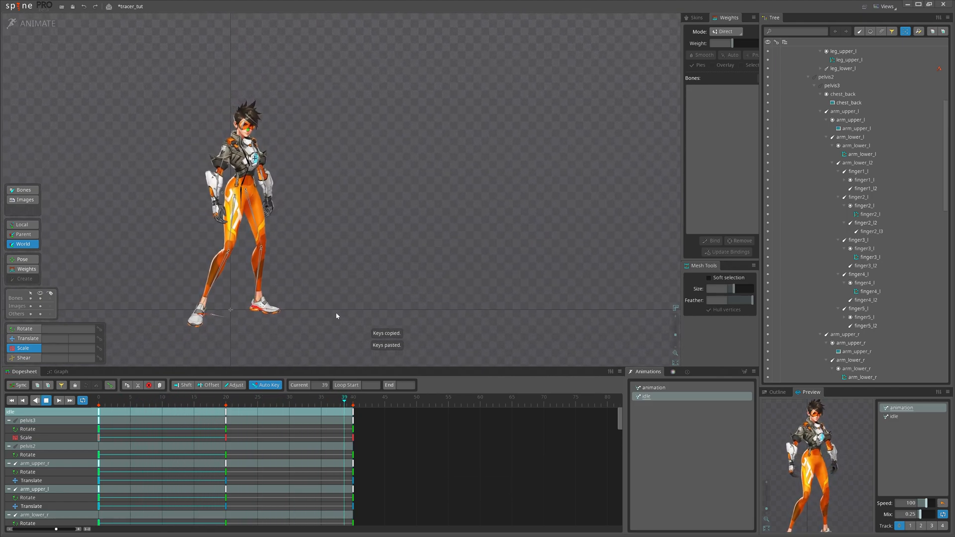
pyautogui.scroll(3, 310, 272)
pyautogui.scroll(2, 310, 272)
pyautogui.press('d')
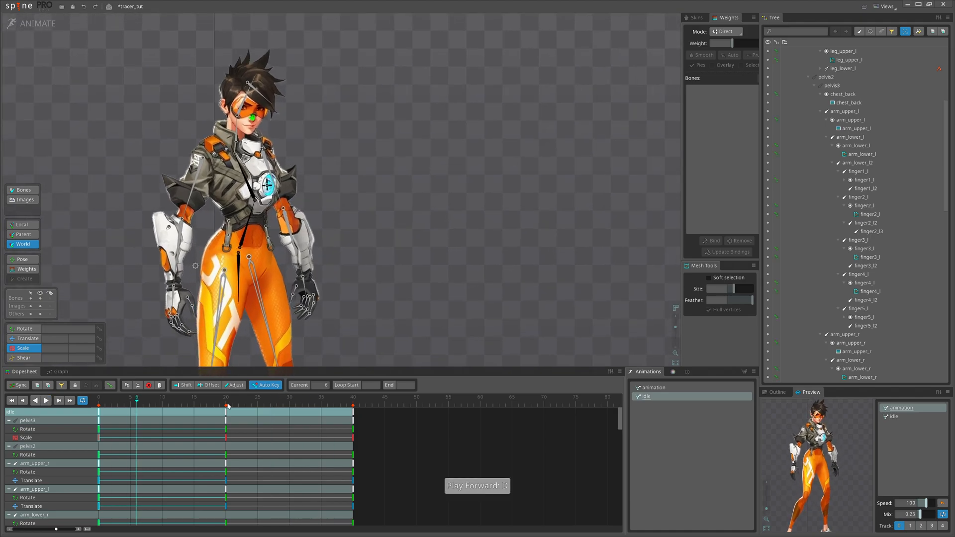
# - Adjust the torso bones pelvis2 and pelvis3 with the Pose tool at frame 0, and copy their keys to frame 40
pyautogui.click(249, 225)
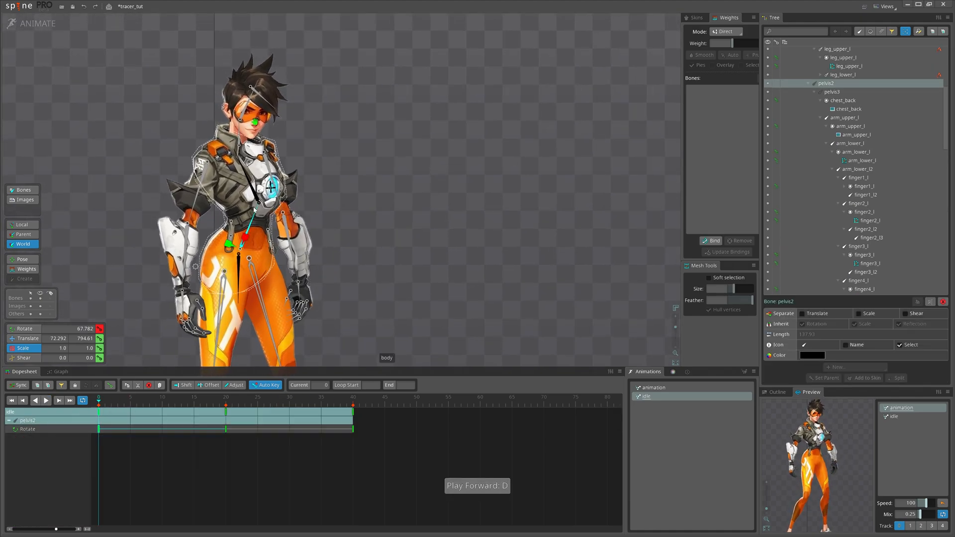
pyautogui.keyDown('ctrl'); pyautogui.click(252, 183); pyautogui.keyUp('ctrl')
pyautogui.press('b')
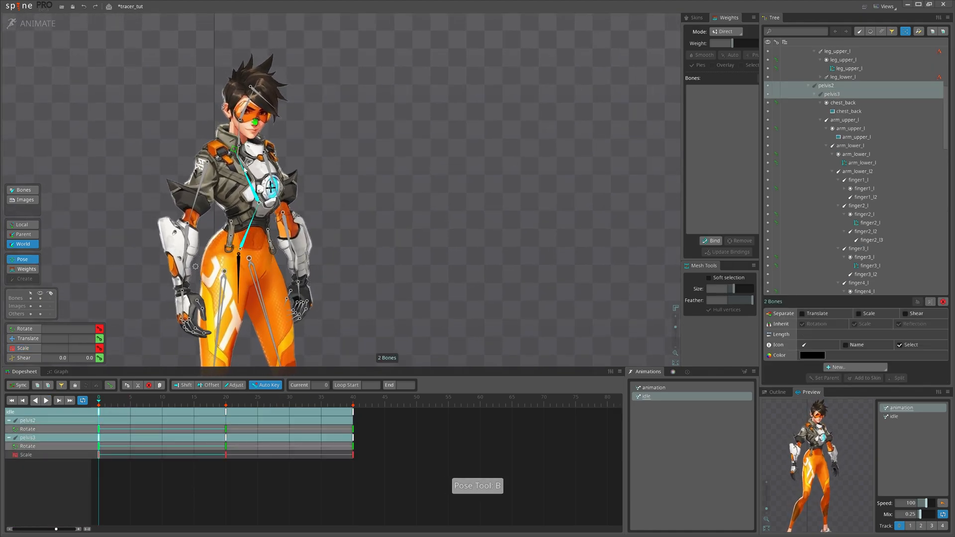
pyautogui.moveTo(242, 165); pyautogui.dragTo(242, 164)
pyautogui.press('d')
pyautogui.hotkey('ctrl', 'c')
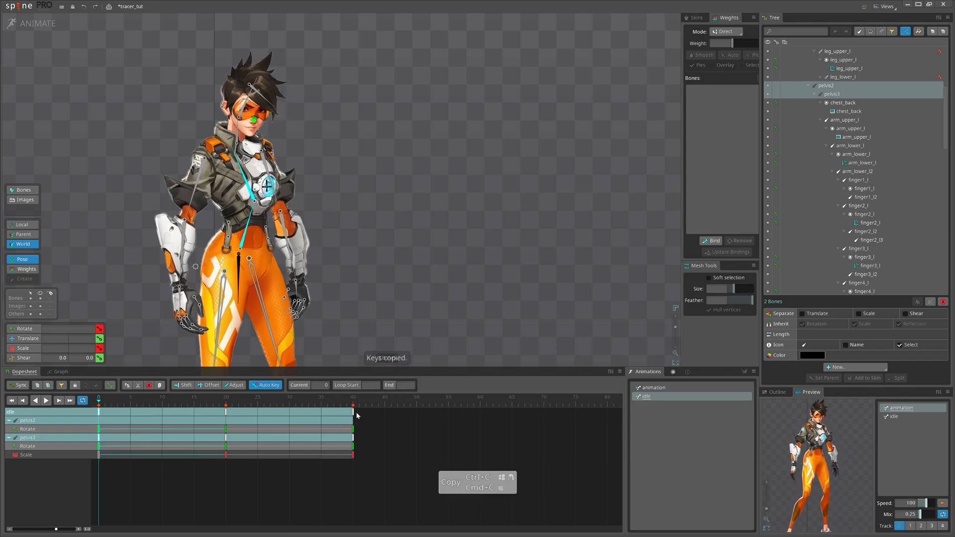
pyautogui.hotkey('ctrl', 'v')
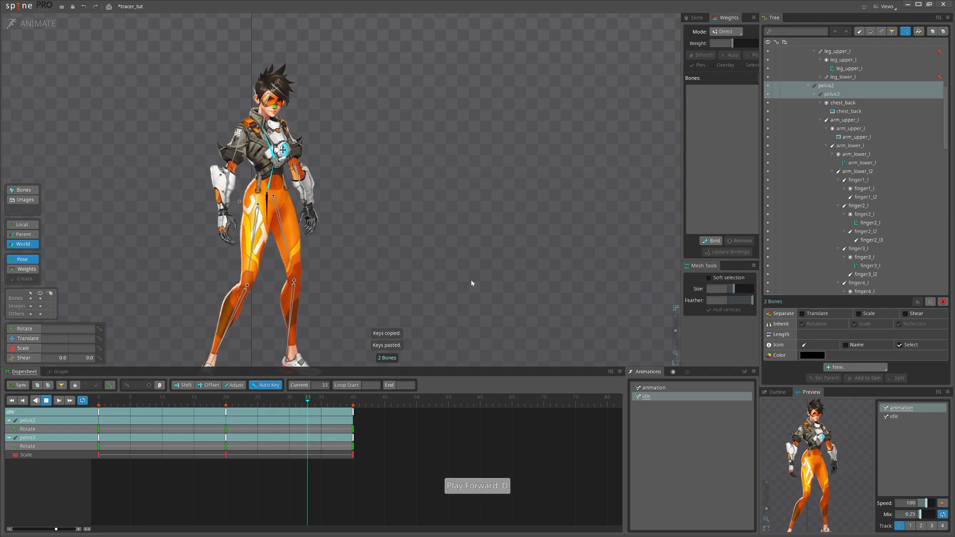
# - Move the pelvis control bone slightly at frame 0, and copy its frame 0 keys to frame 40
pyautogui.click(239, 201)
pyautogui.scroll(3, 318, 205)
pyautogui.press('d')
pyautogui.moveTo(101, 403)
pyautogui.mouseDown()
pyautogui.moveTo(170, 412)
pyautogui.moveTo(99, 414)
pyautogui.mouseUp()
pyautogui.press('v')
pyautogui.moveTo(396, 268); pyautogui.dragTo(402, 273)
pyautogui.moveTo(124, 485); pyautogui.dragTo(95, 414)
pyautogui.hotkey('ctrl', 'c')
pyautogui.doubleClick(354, 412)
pyautogui.hotkey('ctrl', 'v')
# - Play the idle loop to check the adjusted pelvis movement on the whole figure
pyautogui.press('d')
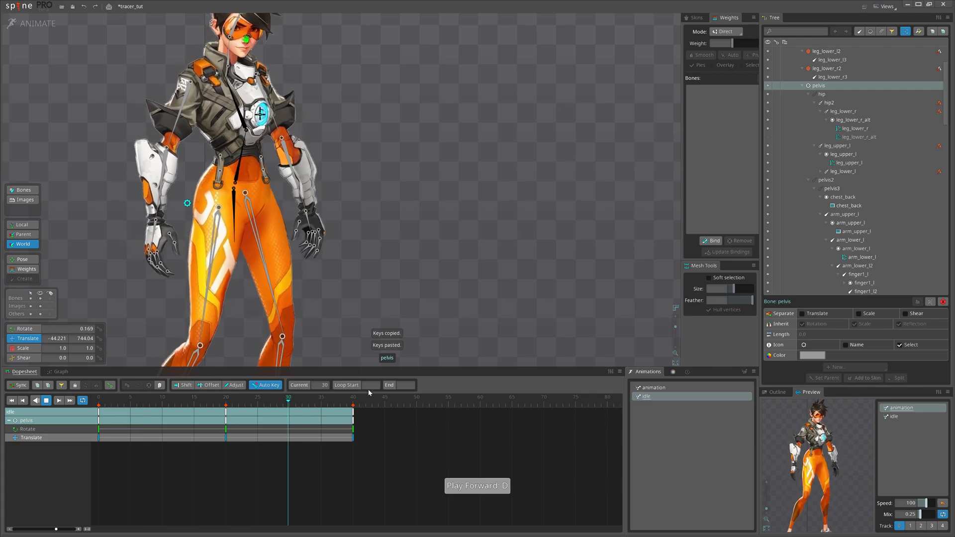
pyautogui.scroll(-2, 425, 298)
pyautogui.scroll(-3, 425, 299)
pyautogui.moveTo(460, 255); pyautogui.dragTo(414, 269)
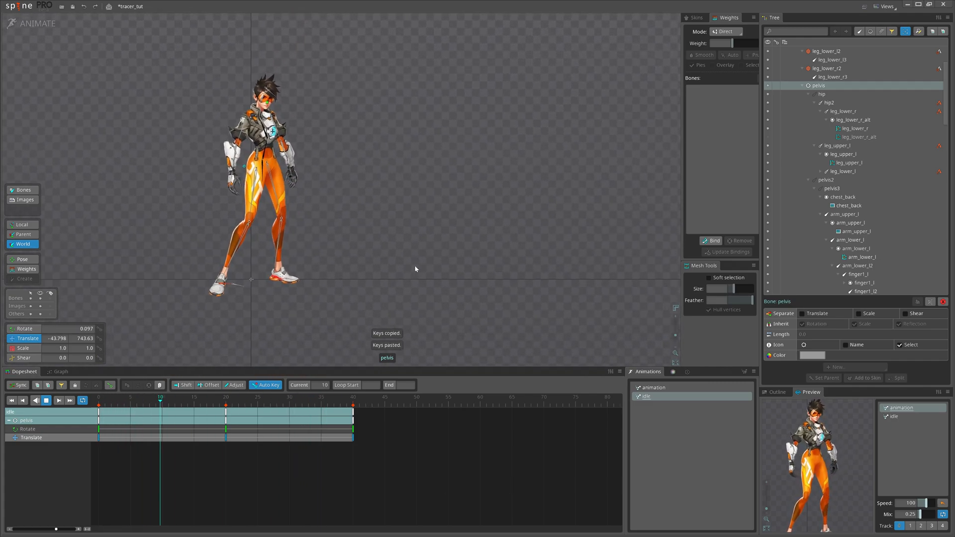
pyautogui.press('d')
# - Shift the pelvis control bone slightly with the Translate tool at frame 20
pyautogui.click(227, 399)
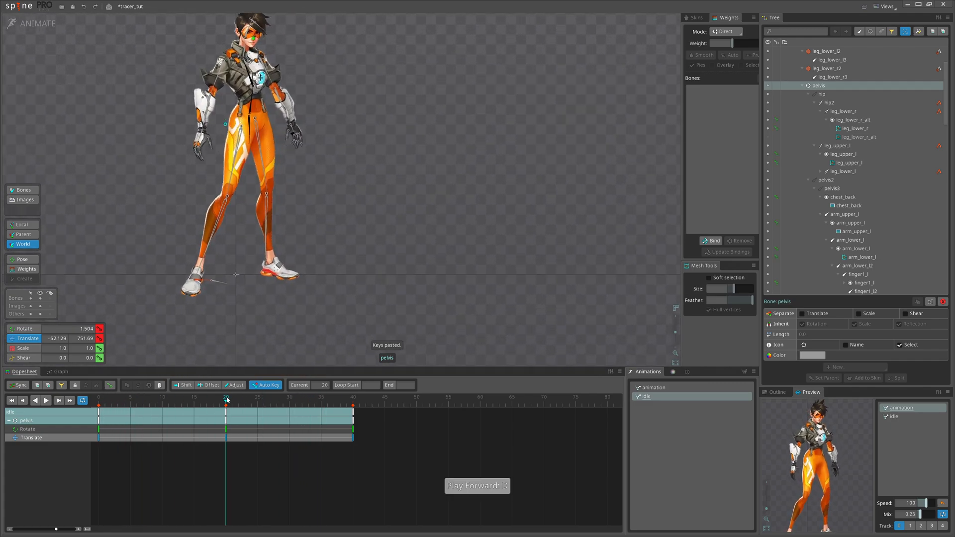
pyautogui.scroll(2, 319, 231)
pyautogui.moveTo(319, 230); pyautogui.dragTo(373, 273)
pyautogui.press('v')
pyautogui.moveTo(378, 226); pyautogui.dragTo(377, 226)
# - Play the idle loop repeatedly and examine the pelvis motion up close and on the full figure
pyautogui.press('d')
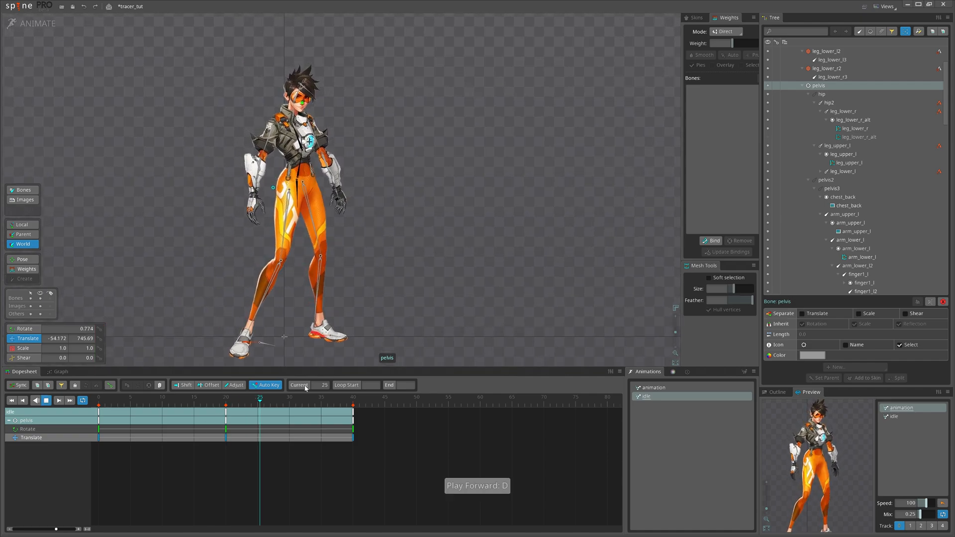
pyautogui.scroll(-2, 443, 340)
pyautogui.moveTo(443, 340); pyautogui.dragTo(366, 310)
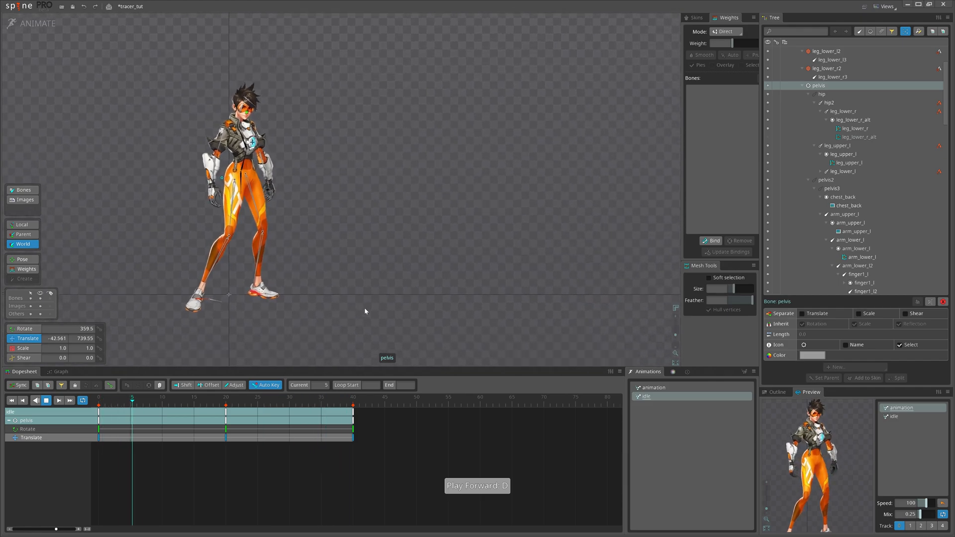
pyautogui.scroll(2, 224, 168)
pyautogui.scroll(5, 224, 168)
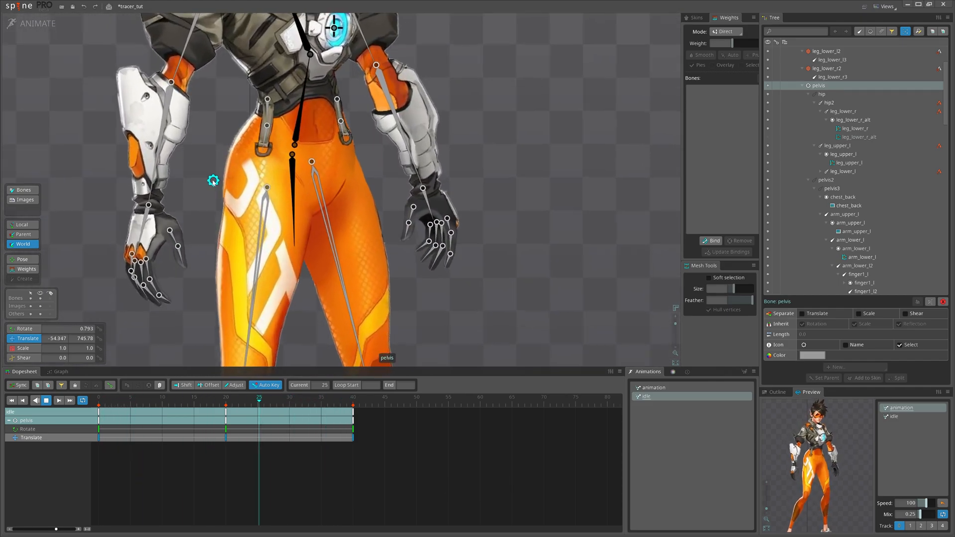
pyautogui.press('d')
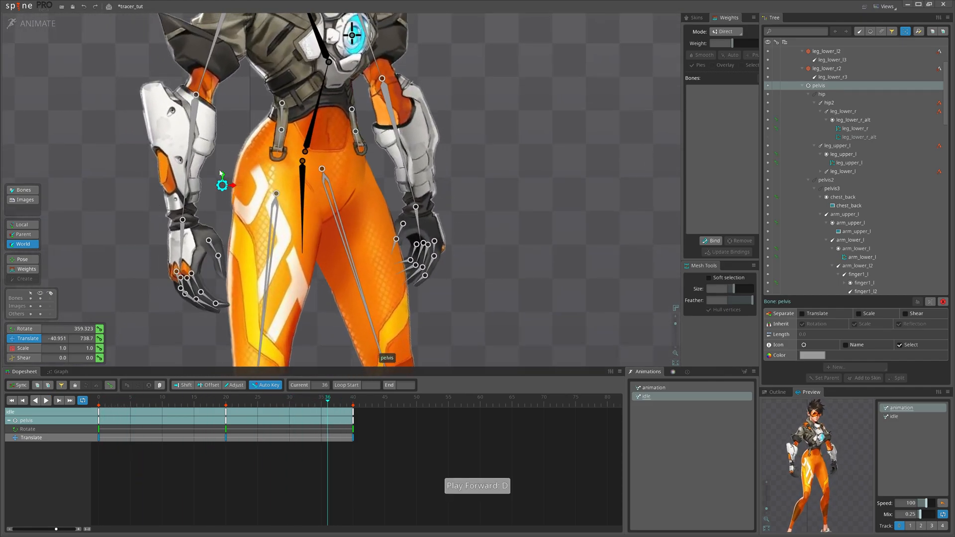
pyautogui.scroll(-1, 528, 278)
pyautogui.scroll(-6, 438, 233)
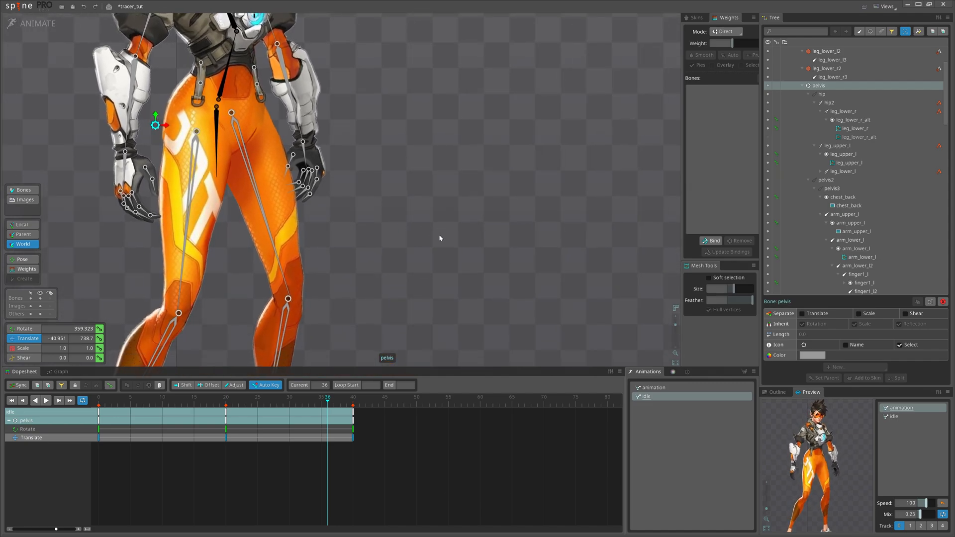
pyautogui.press('d')
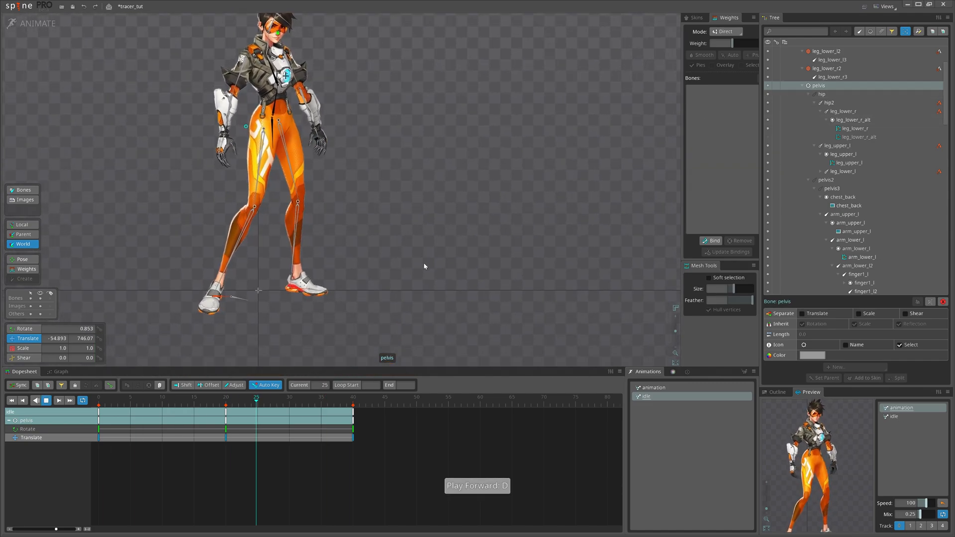
pyautogui.moveTo(425, 264); pyautogui.dragTo(412, 272)
pyautogui.moveTo(389, 217); pyautogui.dragTo(387, 259)
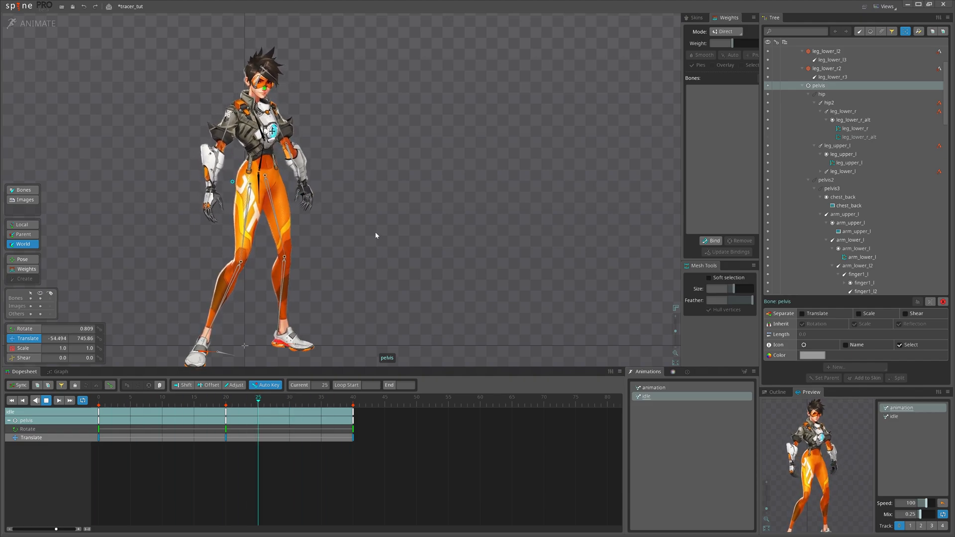
pyautogui.scroll(-1, 387, 231)
pyautogui.scroll(-2, 387, 232)
pyautogui.moveTo(401, 240); pyautogui.dragTo(374, 246)
pyautogui.scroll(2, 376, 247)
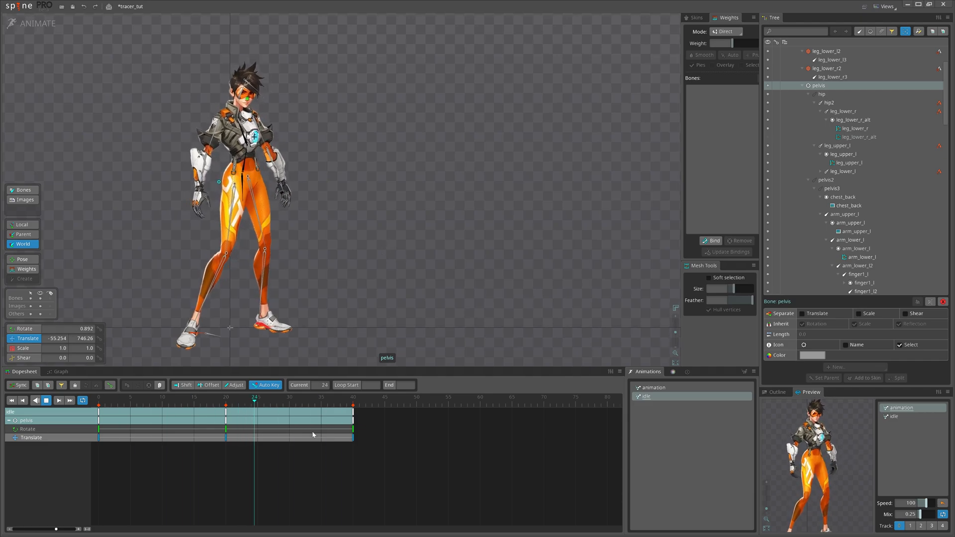
# - Clear the bone selection, stop playback, and select every key from frame 0 to frame 40 in the dopesheet
pyautogui.press('space')
pyautogui.moveTo(354, 322); pyautogui.dragTo(365, 319)
pyautogui.press('d')
pyautogui.moveTo(397, 451); pyautogui.dragTo(58, 401)
pyautogui.moveTo(361, 321); pyautogui.dragTo(336, 333)
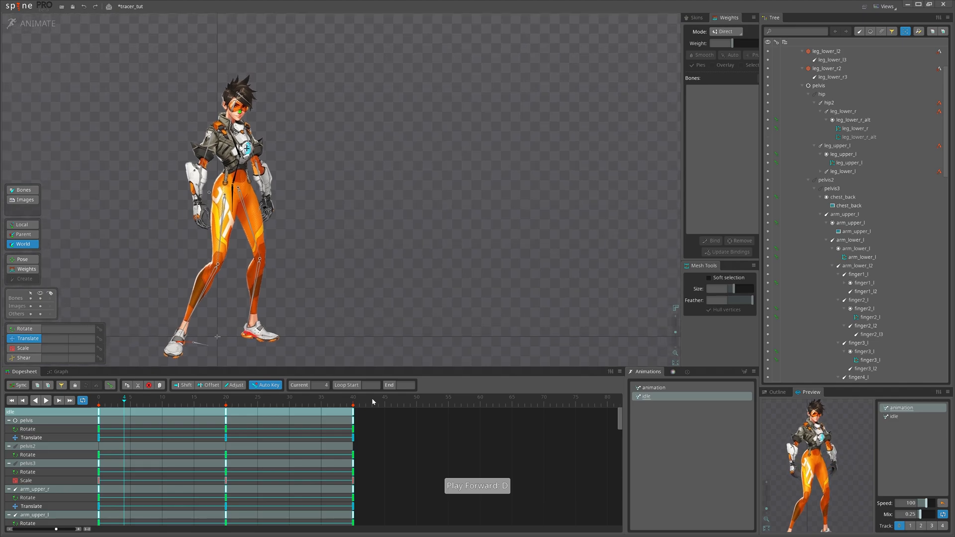
pyautogui.click(396, 452)
pyautogui.moveTo(386, 430); pyautogui.dragTo(96, 411)
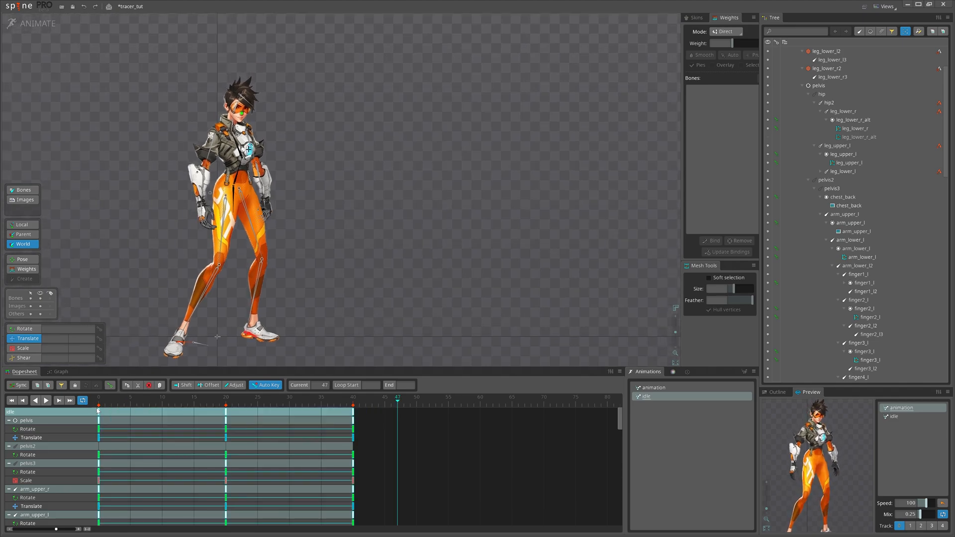
# - Open the graph editor and display the curves of all animated bones over frames 0 to 40
pyautogui.click(58, 373)
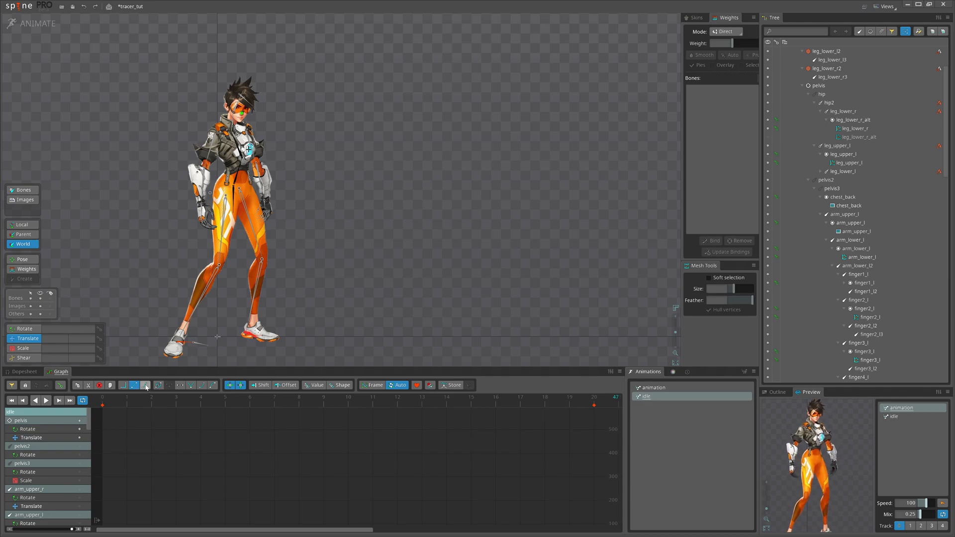
pyautogui.click(80, 414)
pyautogui.scroll(-1, 307, 450)
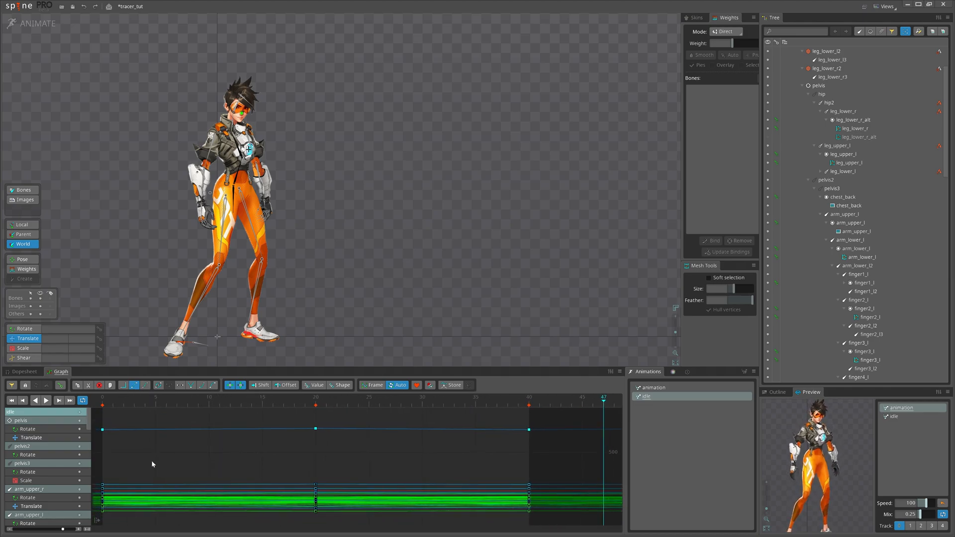
# - Show only the pelvis Rotate curve and convert it from linear to a smooth curve with handles across frames 0, 20 and 40
pyautogui.click(79, 430)
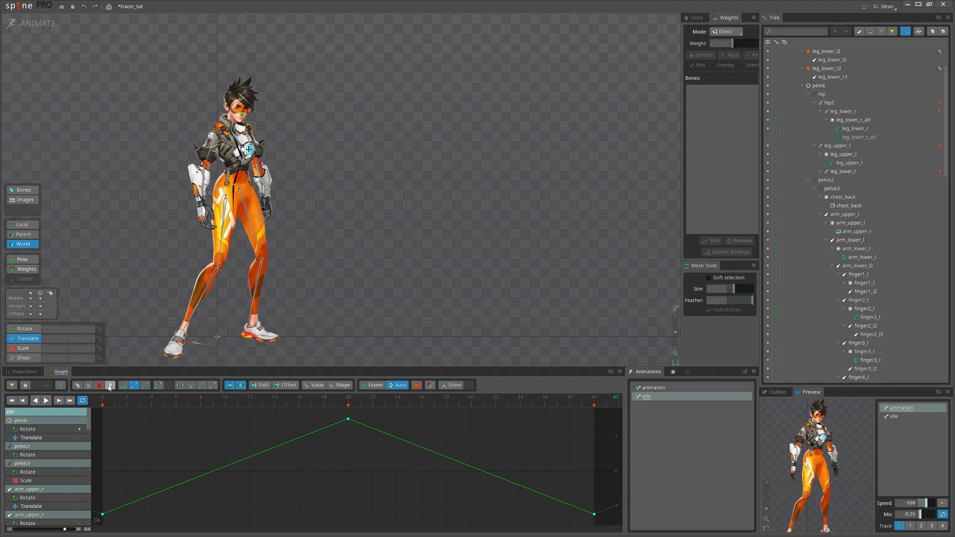
pyautogui.click(145, 386)
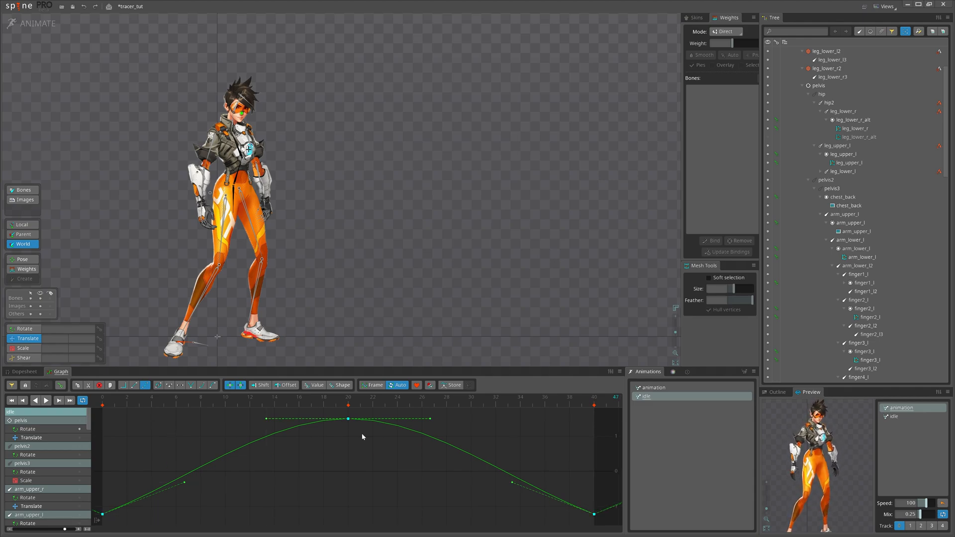
pyautogui.hotkey('ctrl', 'z')
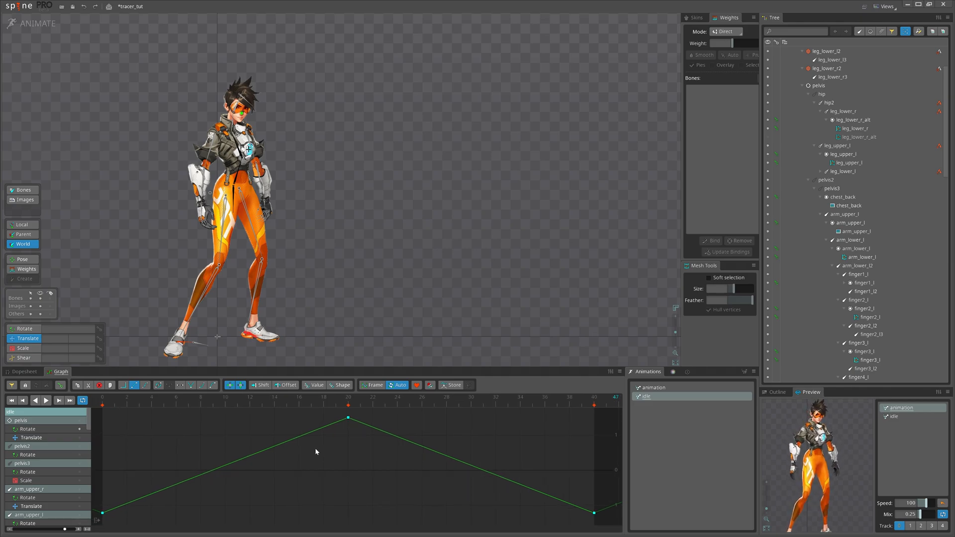
pyautogui.click(158, 385)
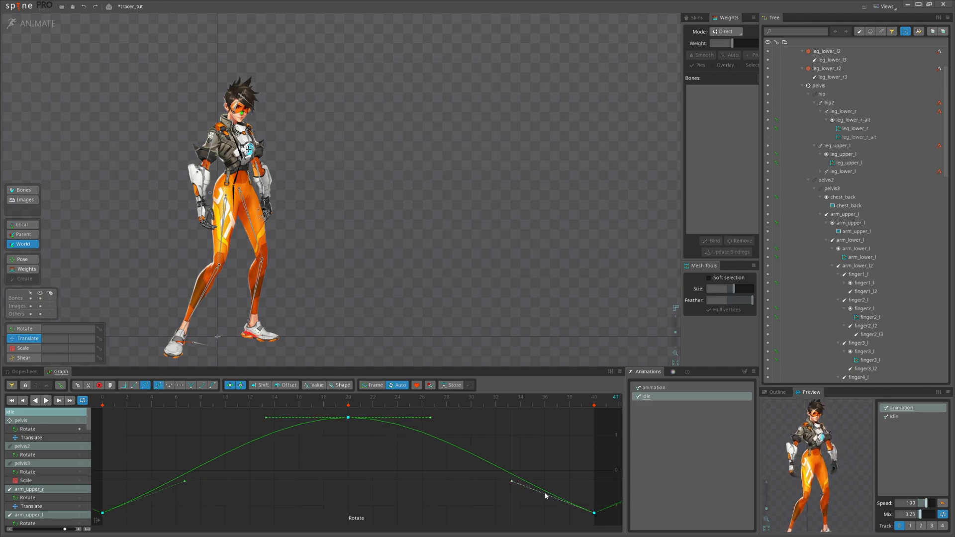
# - Scrub through the pelvis rotation and flatten its Rotate curve handles at frames 0, 20 and 40
pyautogui.moveTo(174, 401); pyautogui.dragTo(495, 401)
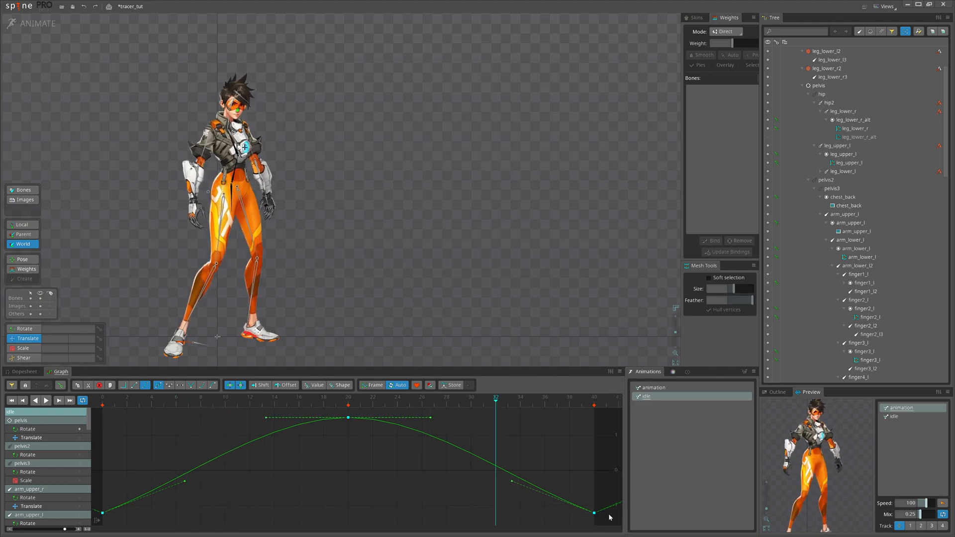
pyautogui.moveTo(153, 403); pyautogui.dragTo(313, 395)
pyautogui.moveTo(170, 407); pyautogui.dragTo(177, 404)
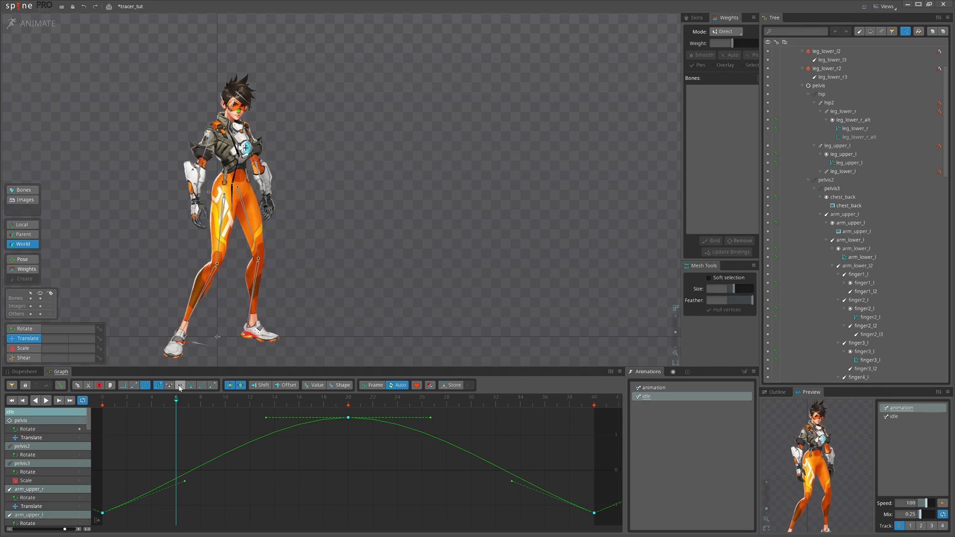
pyautogui.click(180, 386)
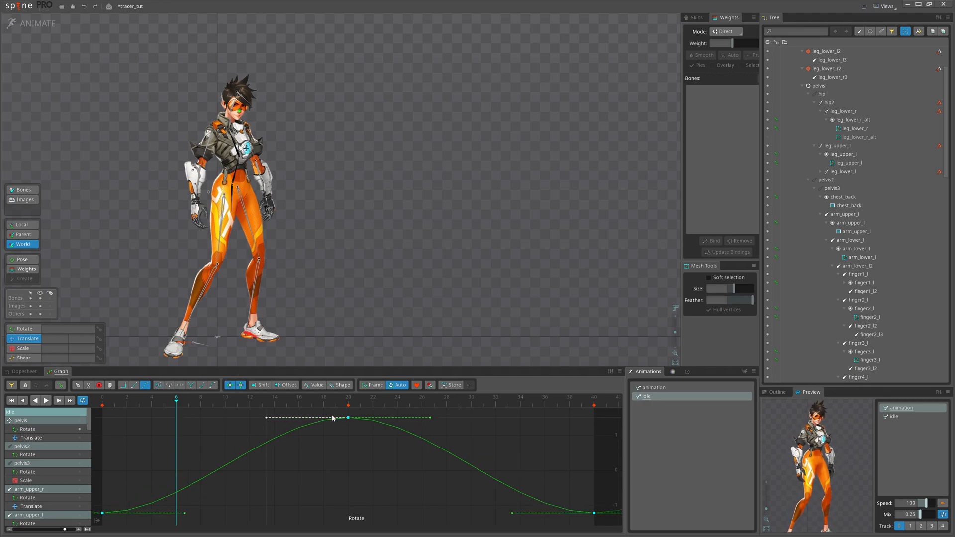
pyautogui.moveTo(210, 495); pyautogui.dragTo(278, 486)
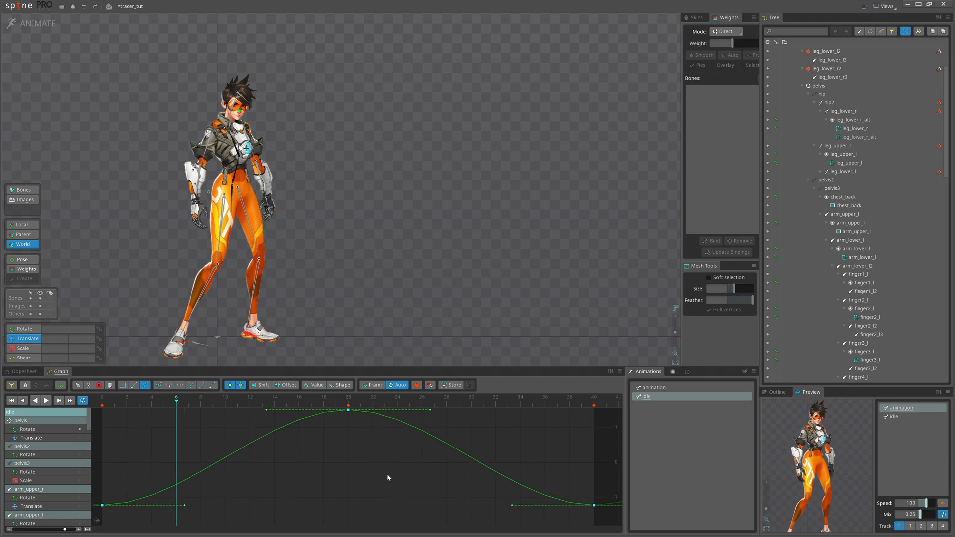
# - Clear the pelvis curve selection, select every key of all animated bones, and give them the same smooth, flat curve handles
pyautogui.scroll(-3, 387, 474)
pyautogui.scroll(-2, 369, 467)
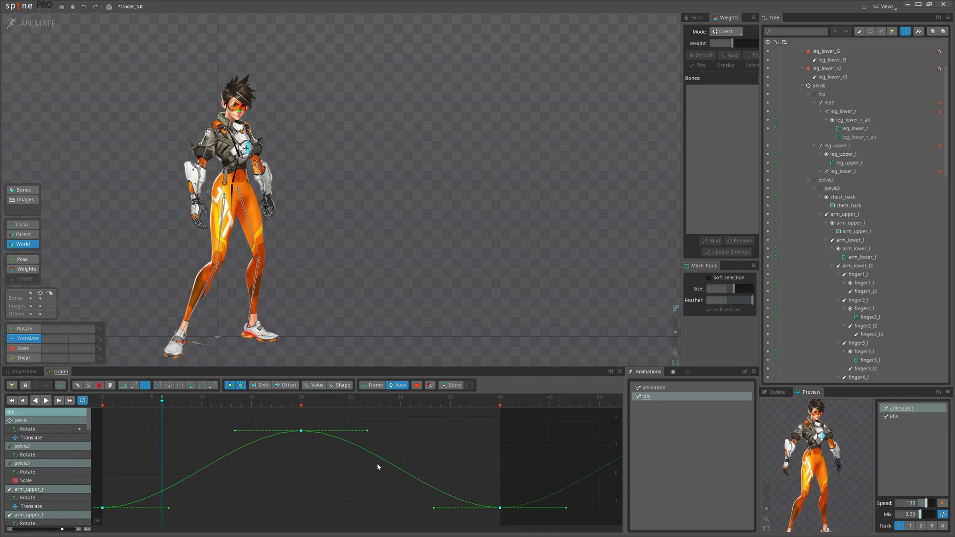
pyautogui.moveTo(366, 307); pyautogui.dragTo(350, 320)
pyautogui.scroll(-1, 381, 288)
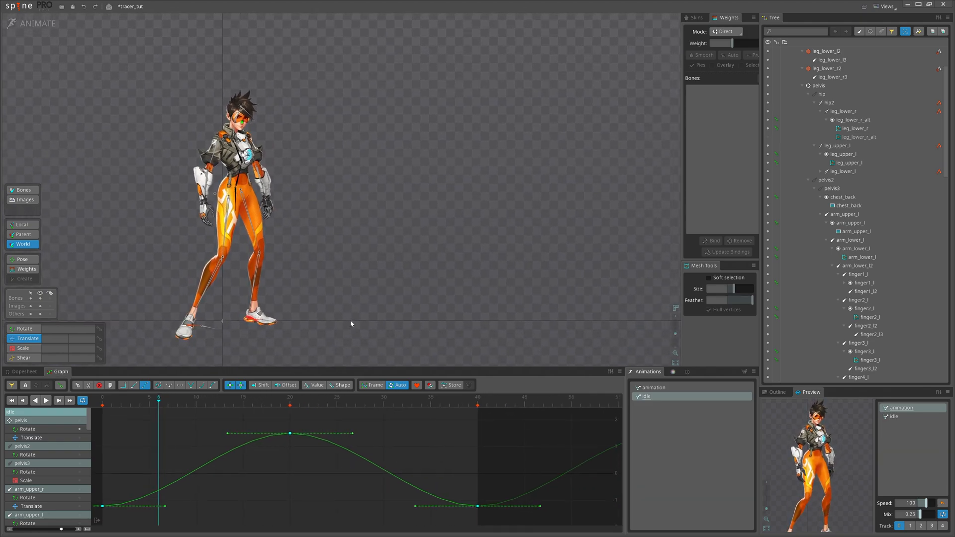
pyautogui.click(387, 439)
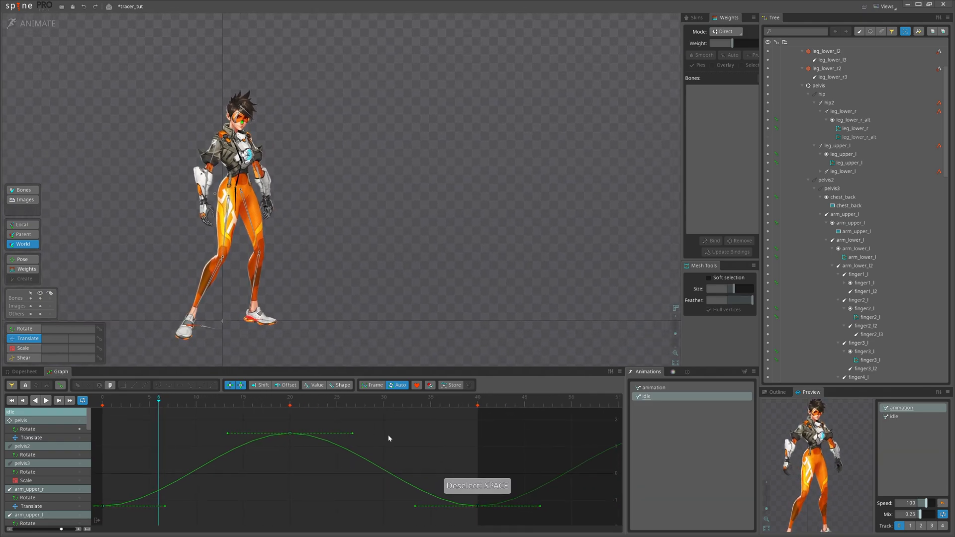
pyautogui.click(80, 413)
pyautogui.hotkey('ctrl', 'a')
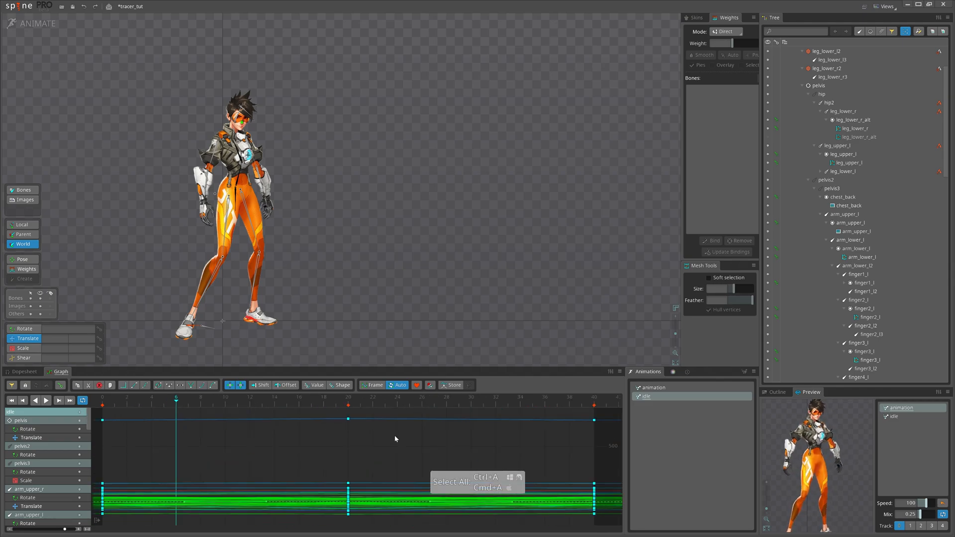
pyautogui.click(179, 389)
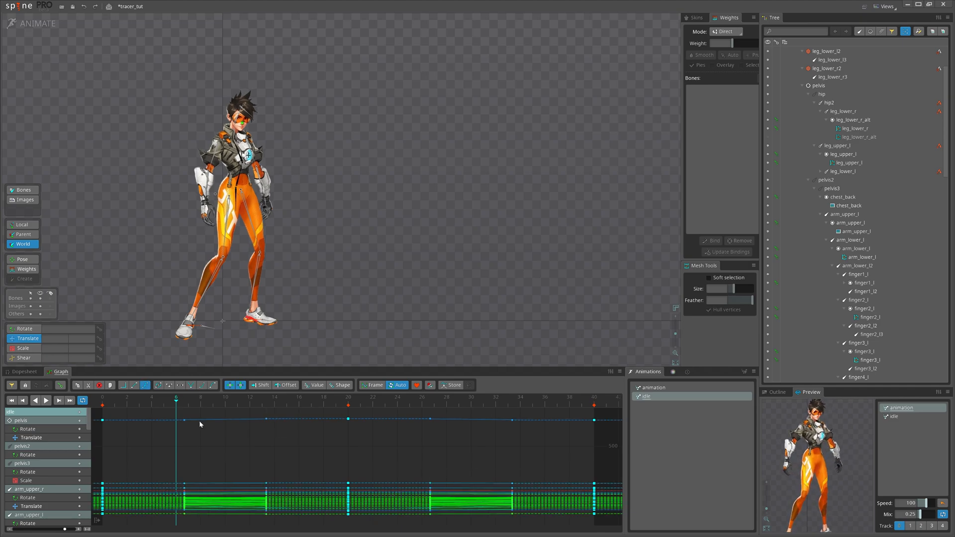
# - Play the idle loop and examine the smoothed motion of the body, including the curve of the pelvis2 bone
pyautogui.press('d')
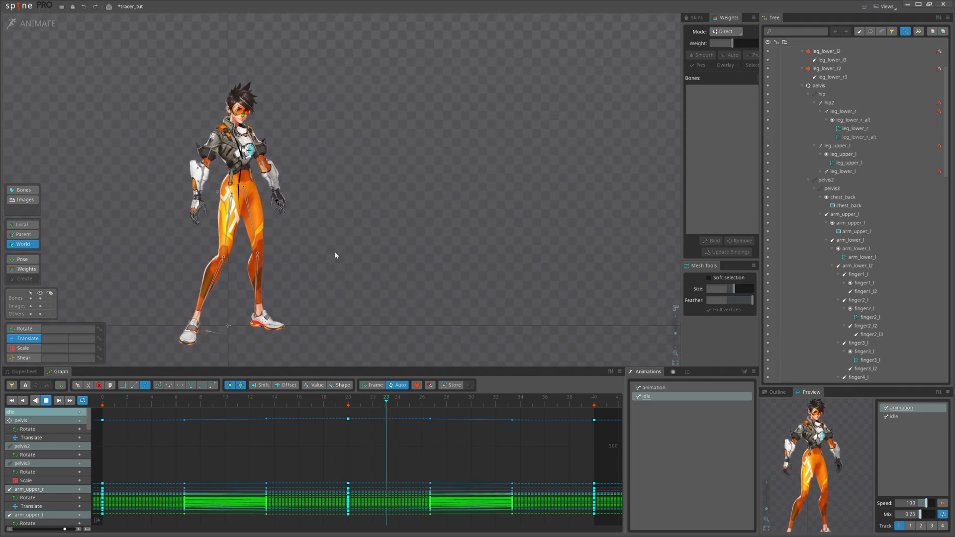
pyautogui.scroll(2, 259, 199)
pyautogui.press('d')
pyautogui.scroll(2, 205, 194)
pyautogui.moveTo(204, 194); pyautogui.dragTo(182, 237)
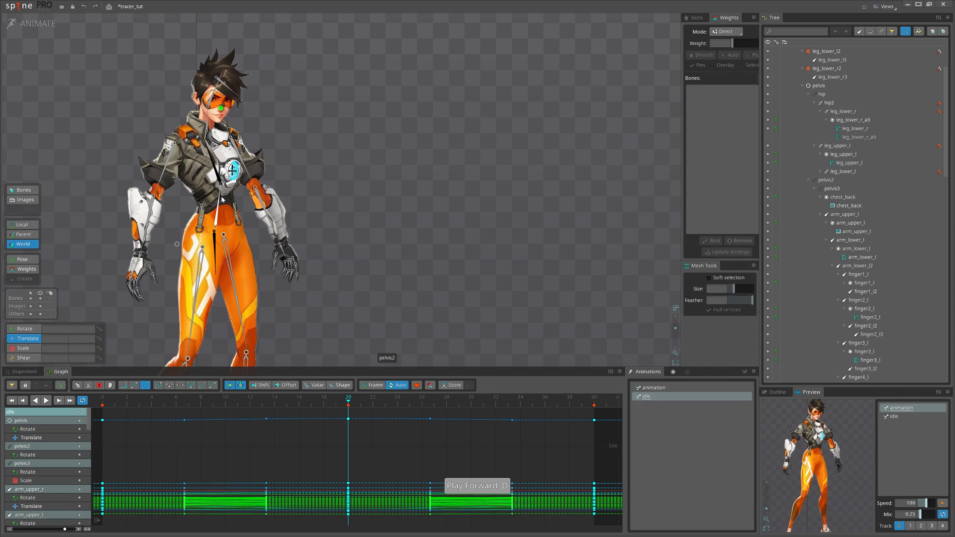
pyautogui.click(218, 205)
pyautogui.press('d')
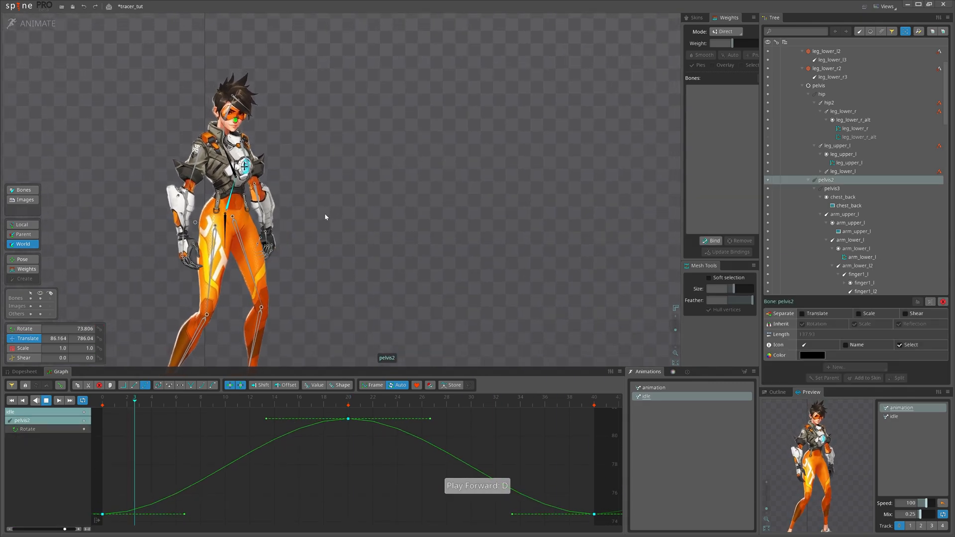
pyautogui.press('d')
# - In the dopesheet, offset the pelvis bone's Rotate keys by 2 frames, shifting the middle key to frame 22
pyautogui.click(190, 246)
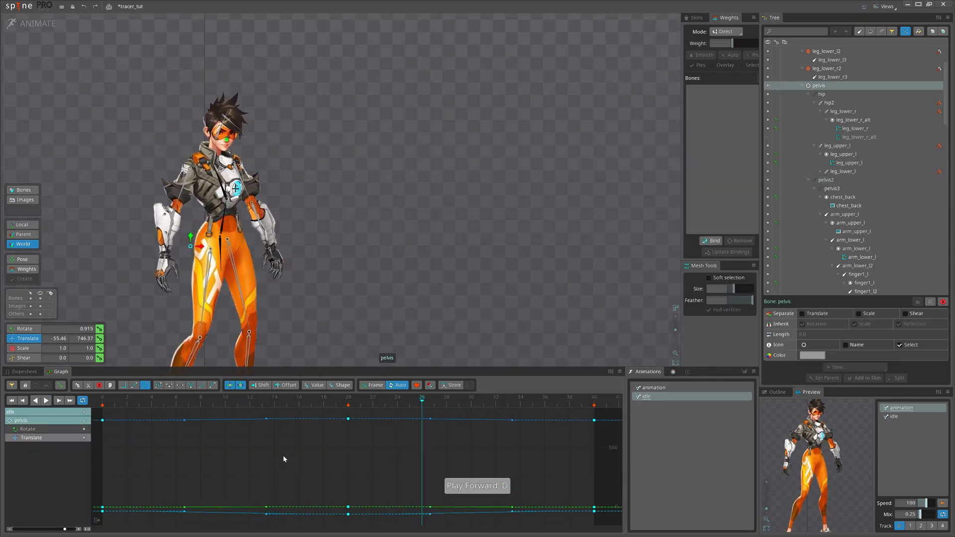
pyautogui.click(27, 377)
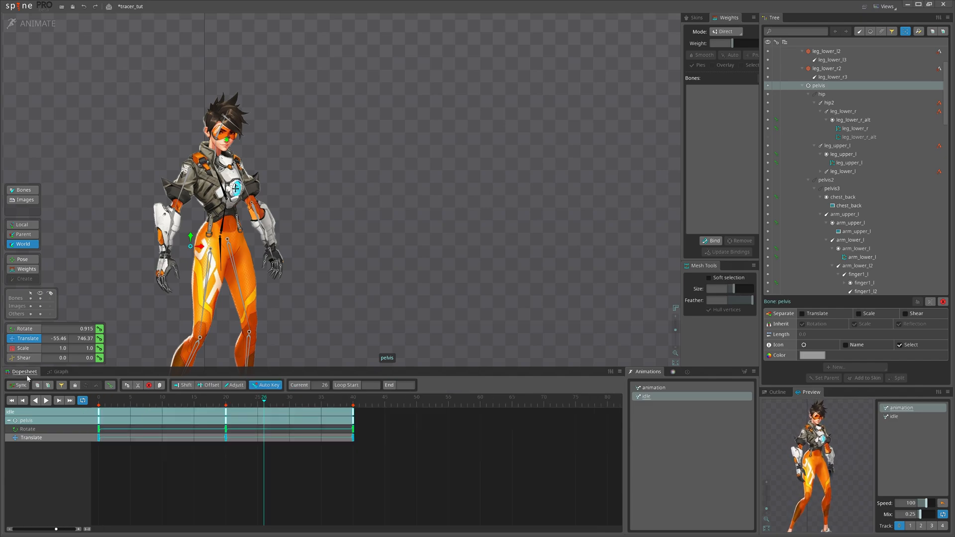
pyautogui.click(219, 453)
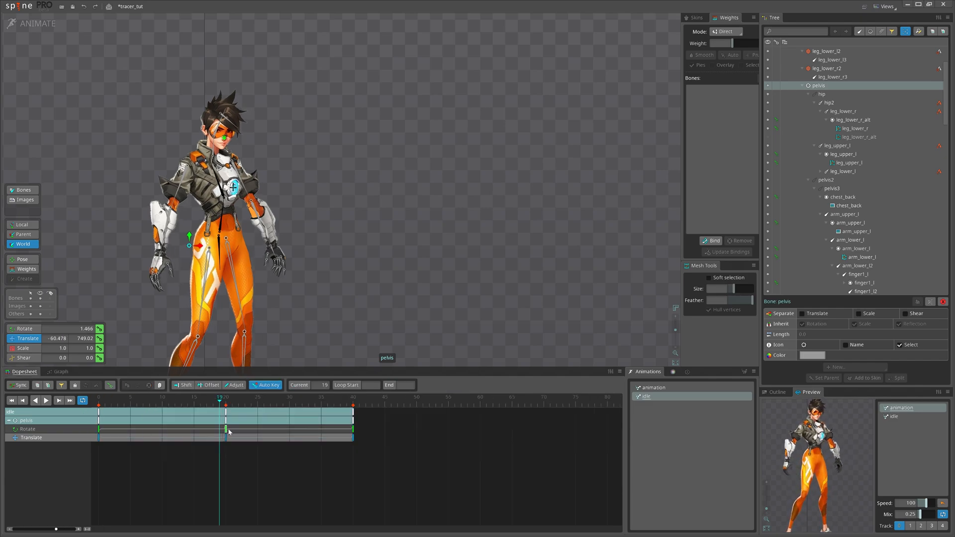
pyautogui.moveTo(226, 431); pyautogui.dragTo(239, 431)
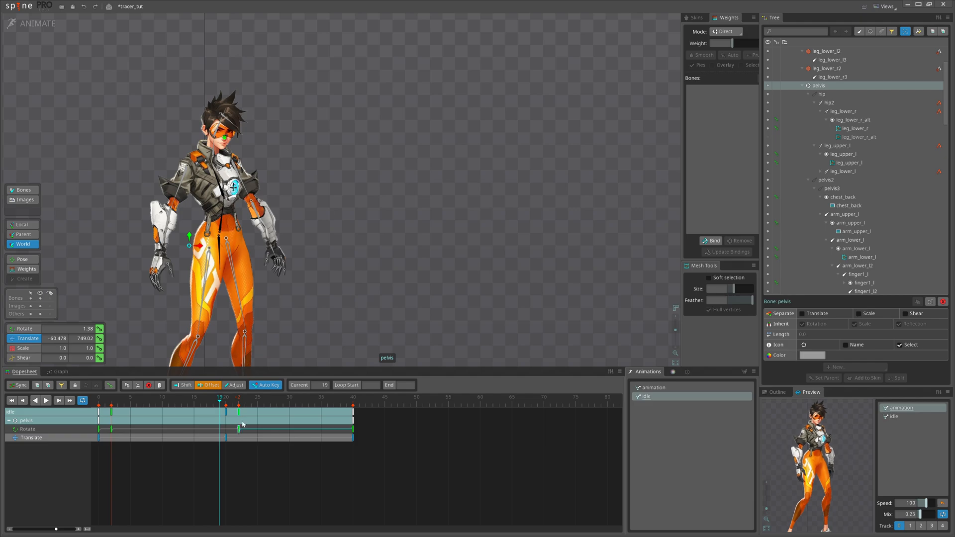
# - Offset the Rotate keys of both upper arm bones, arm_upper_l and arm_upper_r, by 2 frames
pyautogui.scroll(2, 235, 185)
pyautogui.click(245, 171)
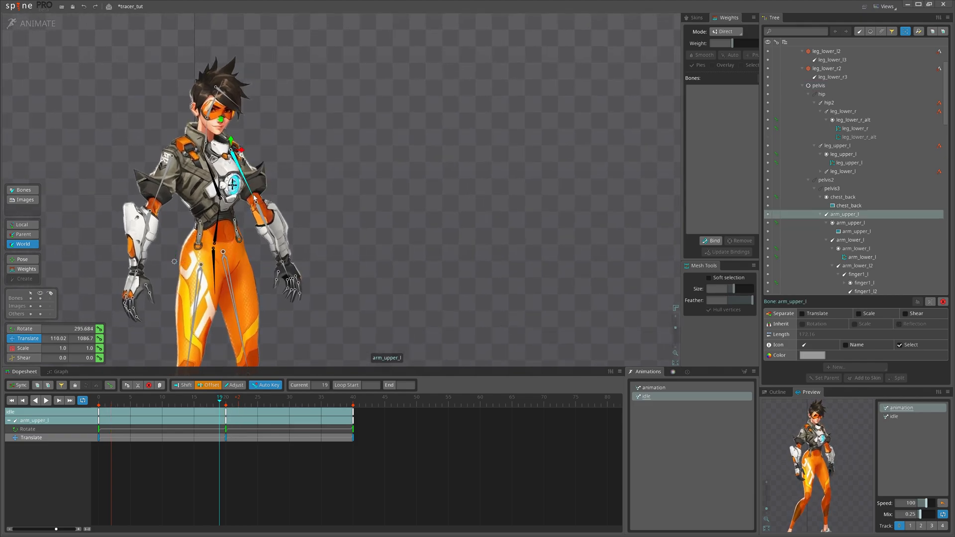
pyautogui.keyDown('ctrl'); pyautogui.click(168, 180); pyautogui.keyUp('ctrl')
pyautogui.click(225, 431)
pyautogui.moveTo(225, 431); pyautogui.dragTo(238, 455)
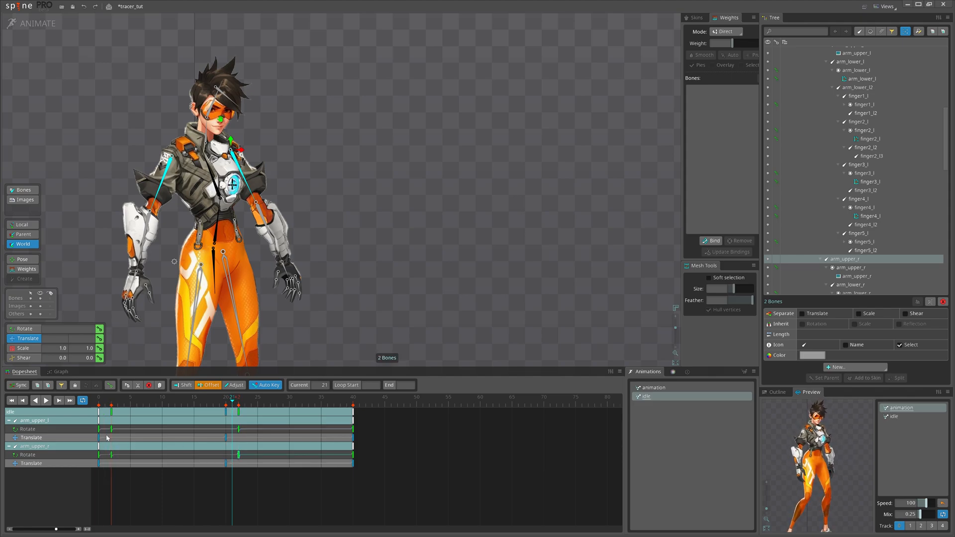
# - Offset the head bone's Rotate keys by 2 frames, shifting the middle key to frame 22
pyautogui.moveTo(277, 239); pyautogui.dragTo(290, 249)
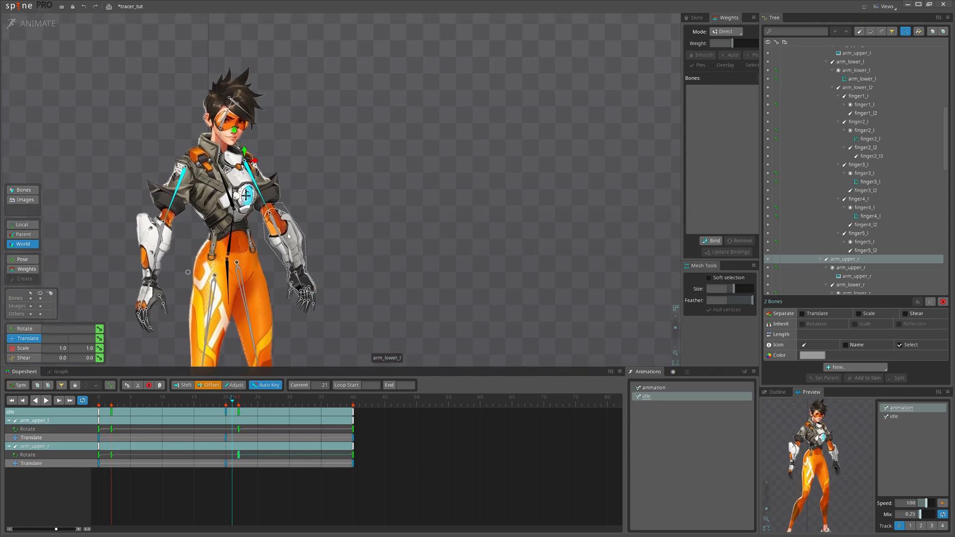
pyautogui.click(225, 121)
pyautogui.moveTo(227, 429); pyautogui.dragTo(237, 430)
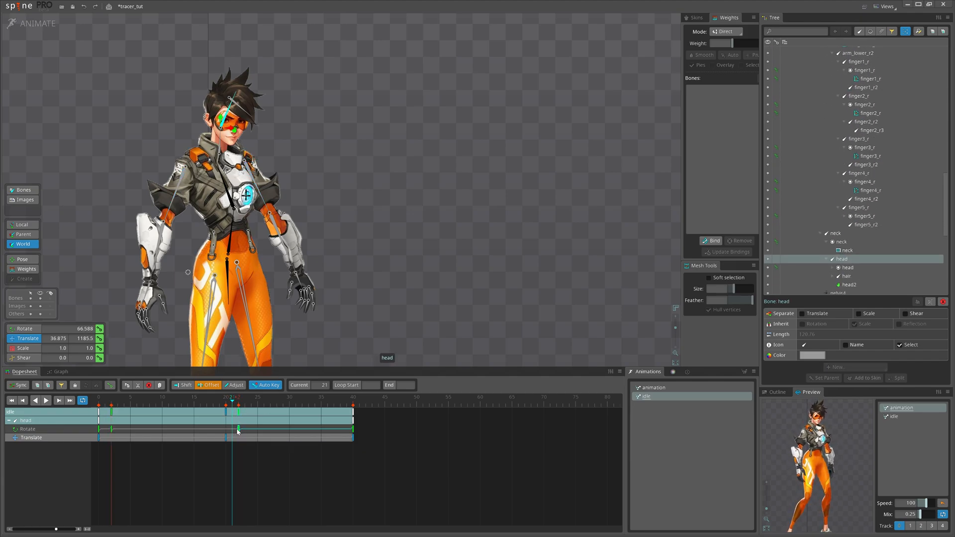
# - Check the arm_upper_l key at frame 22 and offset the arm_lower_l Rotate keys by 6 frames, to frame 26
pyautogui.click(270, 187)
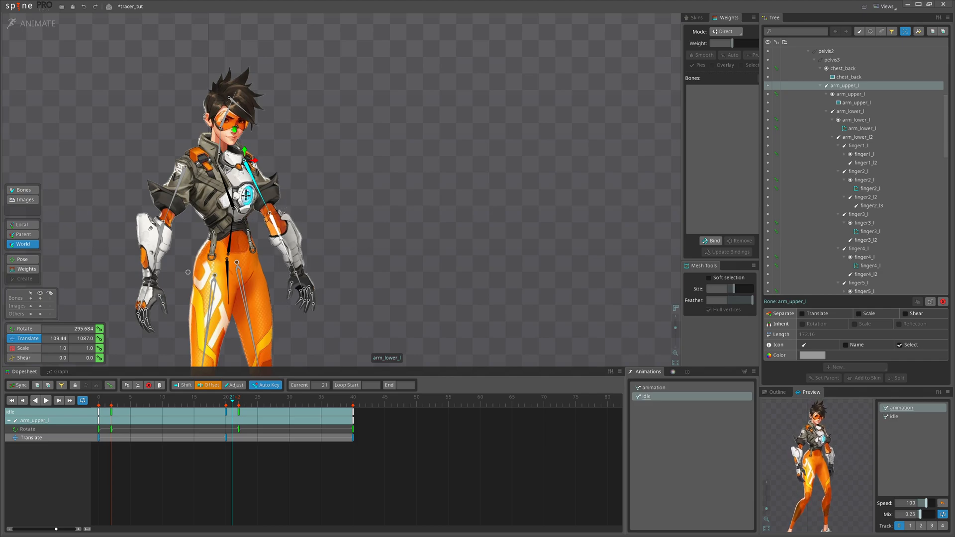
pyautogui.click(241, 413)
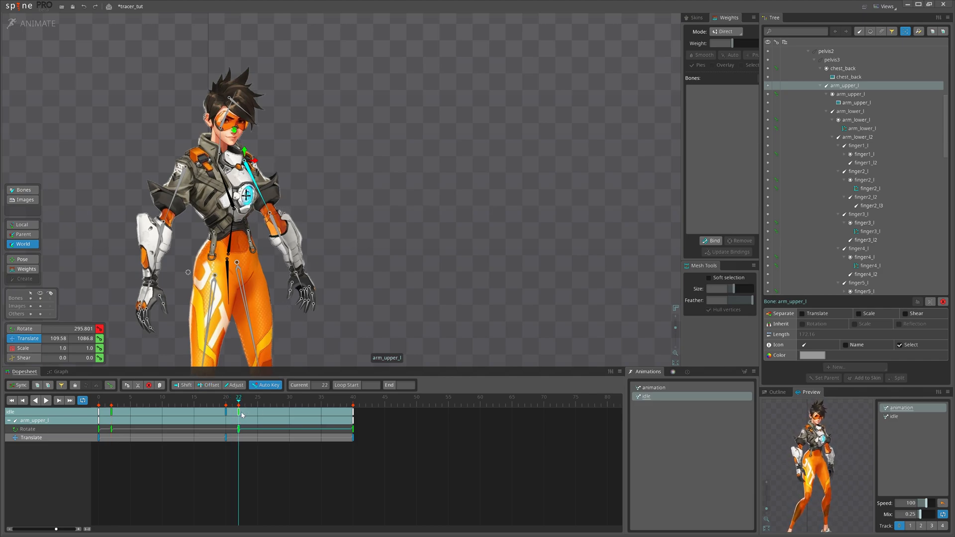
pyautogui.click(277, 231)
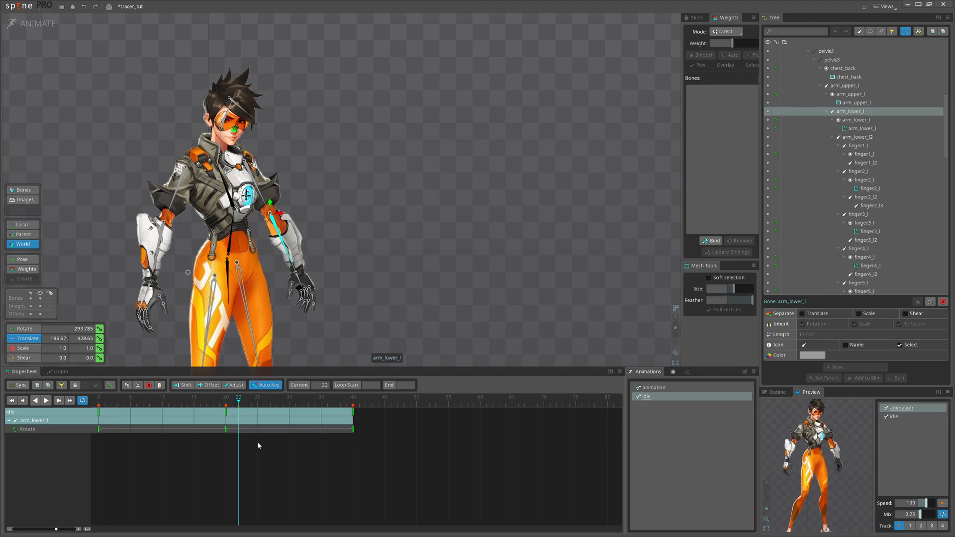
pyautogui.moveTo(226, 428); pyautogui.dragTo(262, 427)
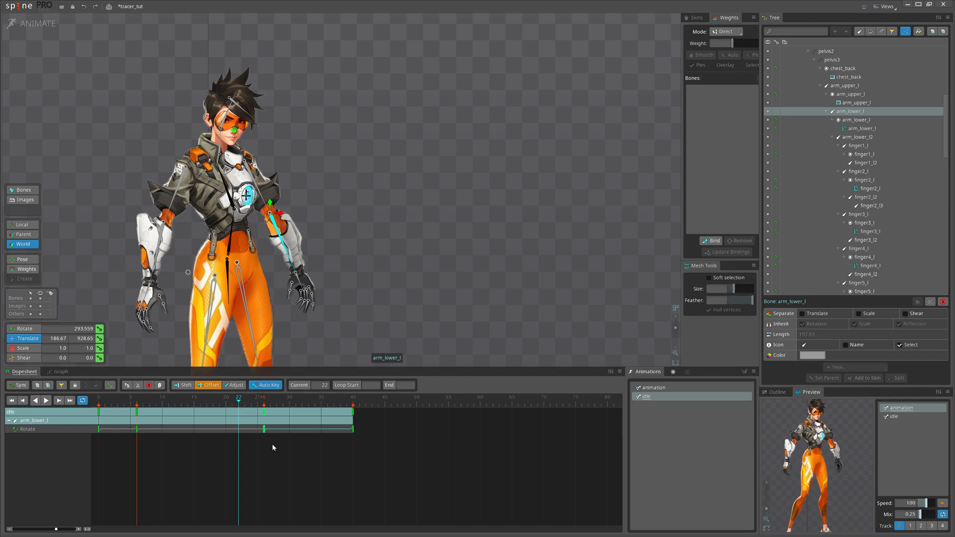
# - Offset the Rotate keys of the hand bones arm_lower_l2 and arm_lower_r2, shifting the arm_lower_r2 keys by 10 frames
pyautogui.moveTo(237, 402); pyautogui.dragTo(268, 404)
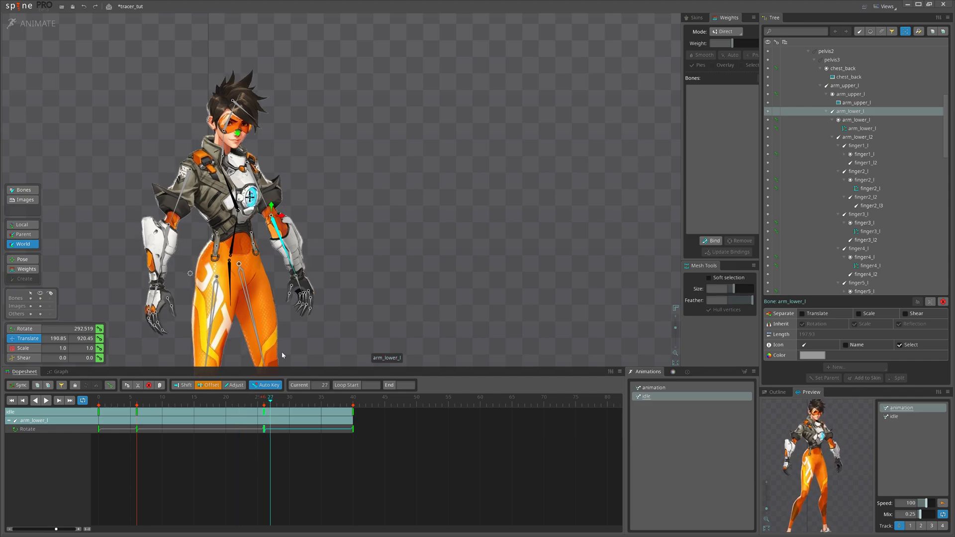
pyautogui.click(299, 285)
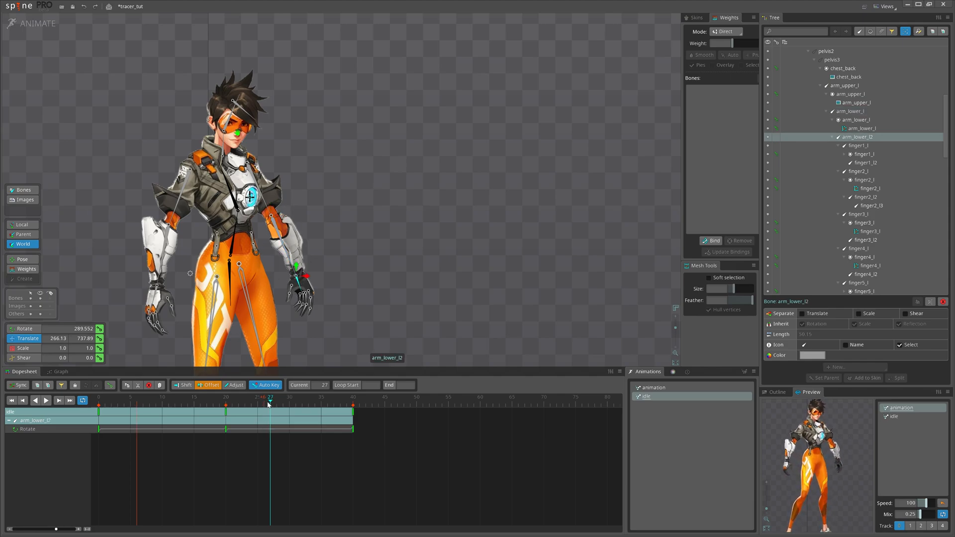
pyautogui.moveTo(226, 415); pyautogui.dragTo(303, 411)
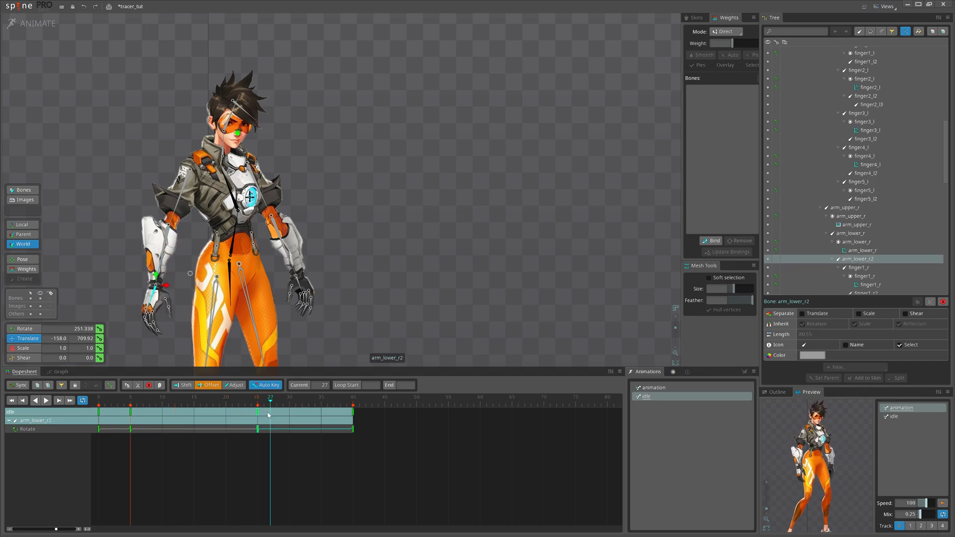
pyautogui.click(185, 180)
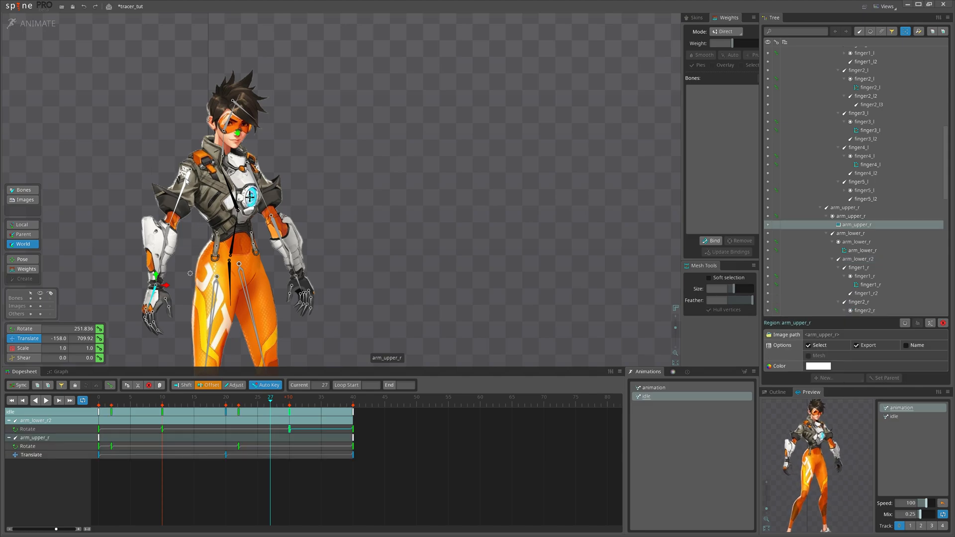
# - Play the idle loop and examine how the offset arms and head follow the body
pyautogui.press('d')
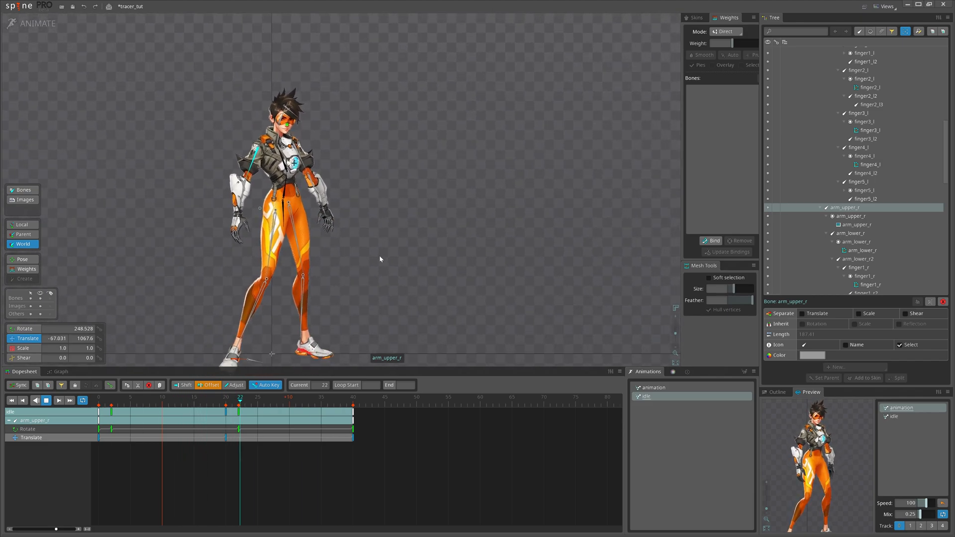
pyautogui.scroll(3, 208, 192)
pyautogui.press('d')
pyautogui.scroll(2, 185, 211)
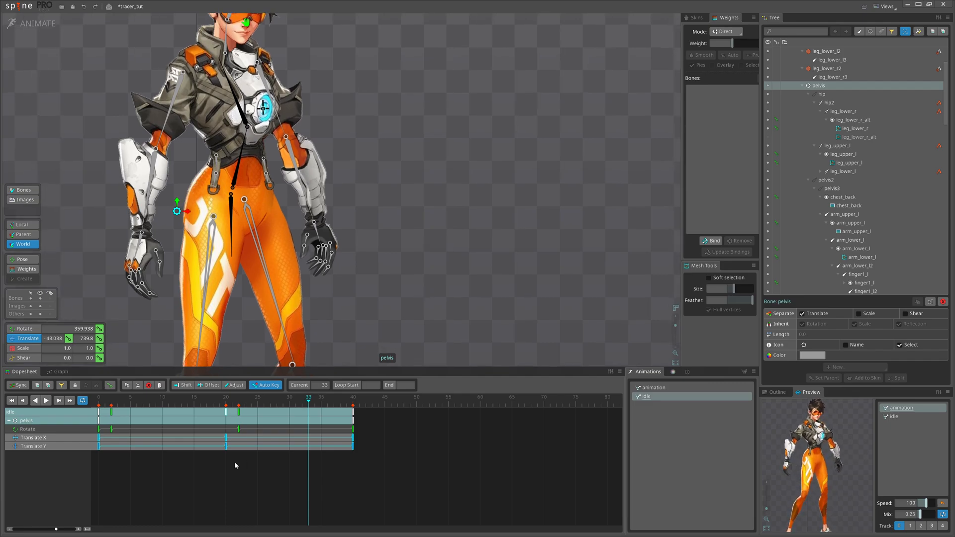
# - Separate the pelvis Translate keys into X and Y, and offset only the Translate X keys by 10 frames
pyautogui.press('d')
pyautogui.click(238, 430)
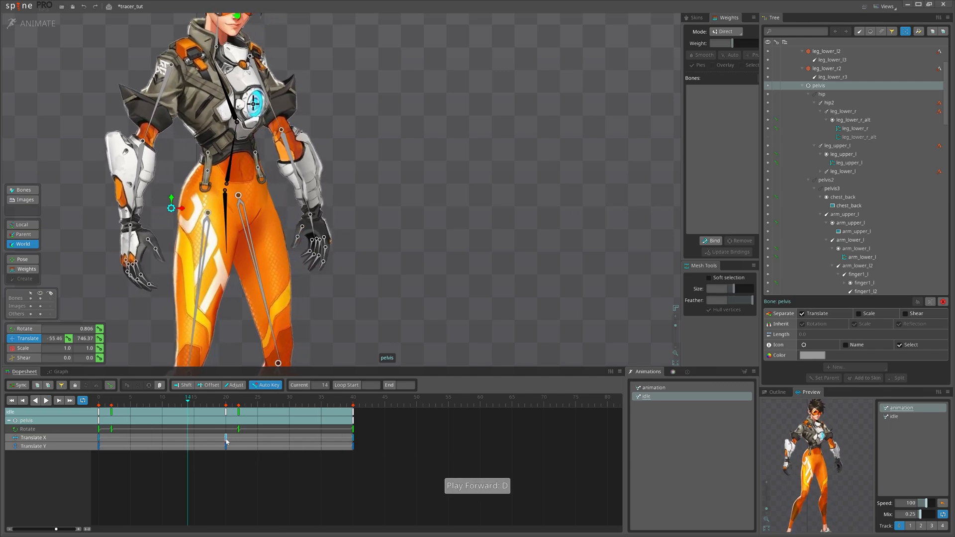
pyautogui.moveTo(229, 441); pyautogui.dragTo(290, 441)
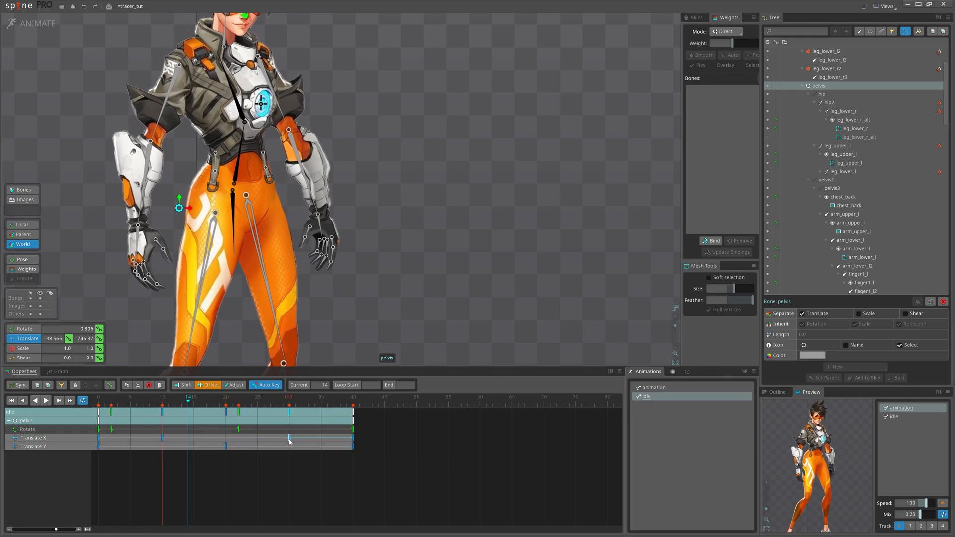
# - Play the idle loop and examine the pelvis motion with its offset Translate X, up close and on the full figure
pyautogui.press('d')
pyautogui.scroll(5, 214, 203)
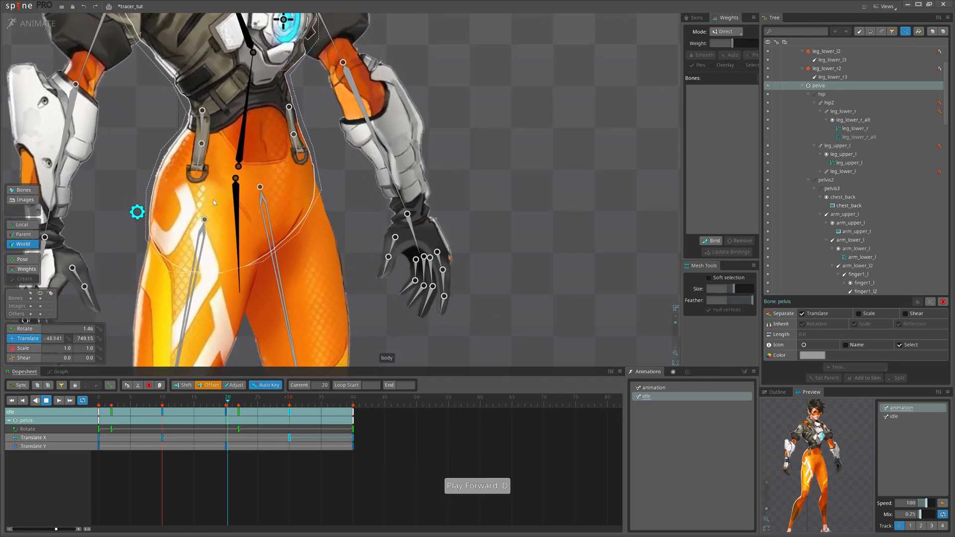
pyautogui.scroll(-5, 396, 335)
pyautogui.scroll(-3, 318, 271)
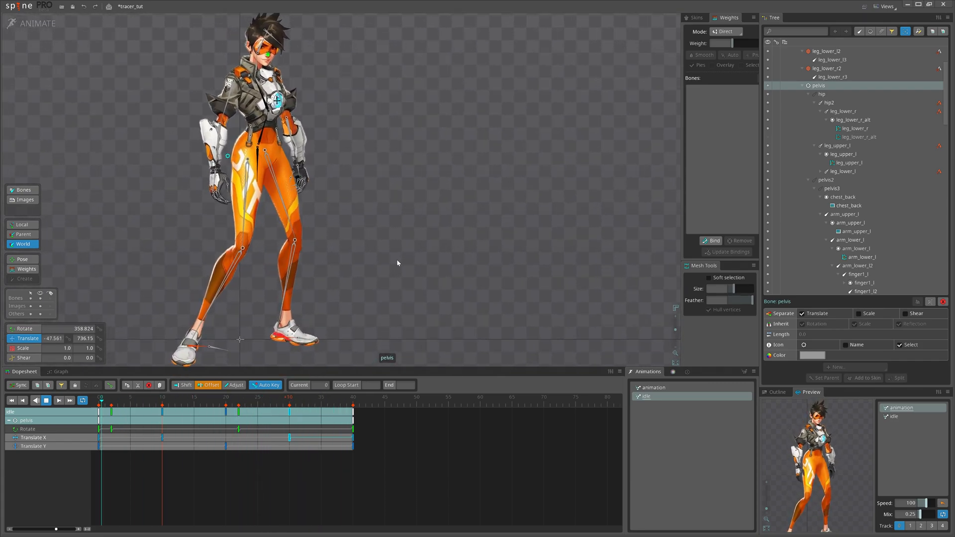
pyautogui.scroll(4, 386, 230)
pyautogui.scroll(-5, 424, 257)
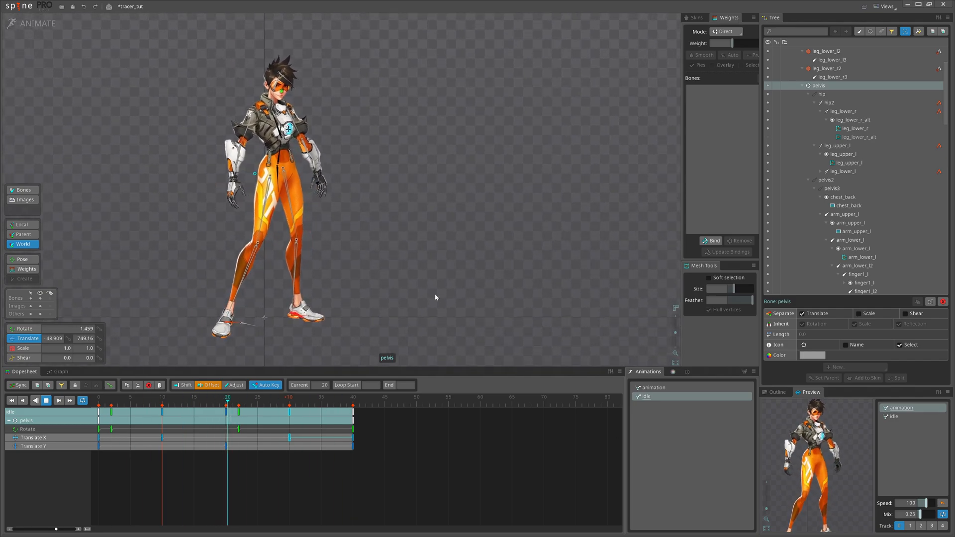
# - Show the idle animation in the Preview view, enlarge that view and hide its controls
pyautogui.moveTo(439, 297); pyautogui.dragTo(437, 311)
pyautogui.moveTo(311, 281); pyautogui.dragTo(338, 297)
pyautogui.scroll(3, 337, 295)
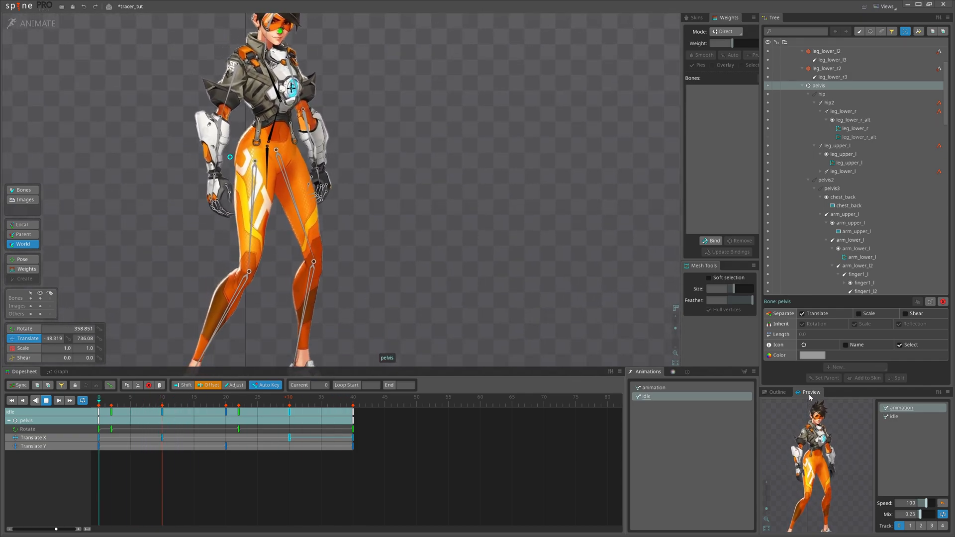
pyautogui.click(901, 418)
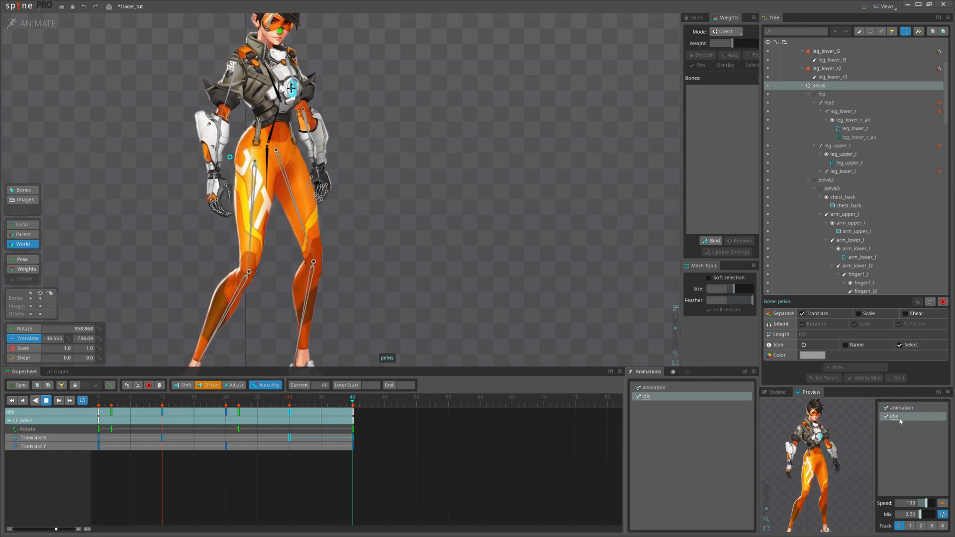
pyautogui.moveTo(773, 387); pyautogui.dragTo(765, 199)
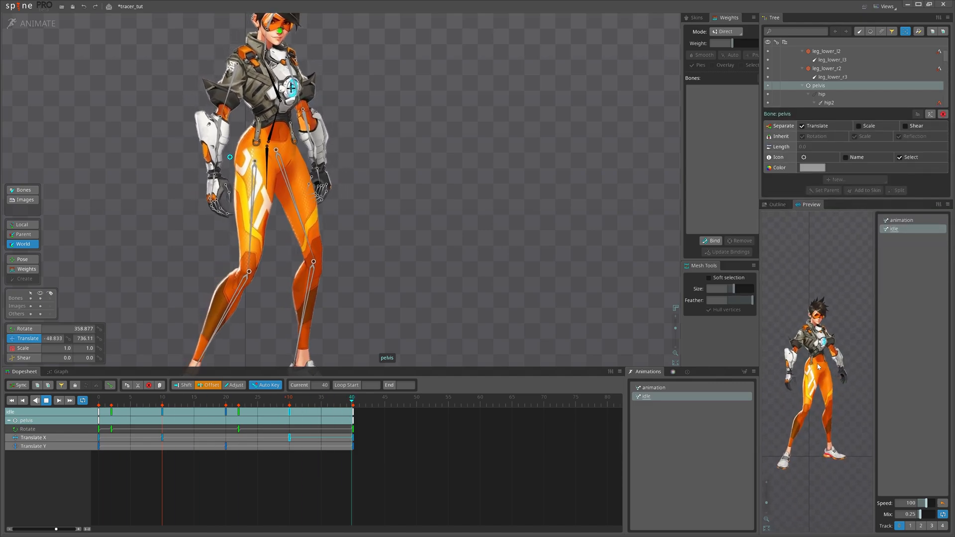
pyautogui.click(938, 206)
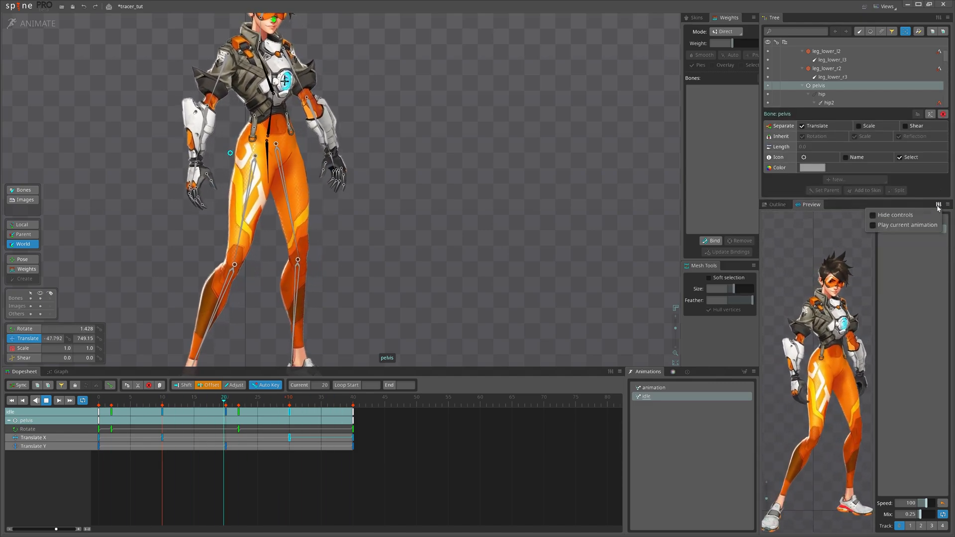
pyautogui.click(892, 215)
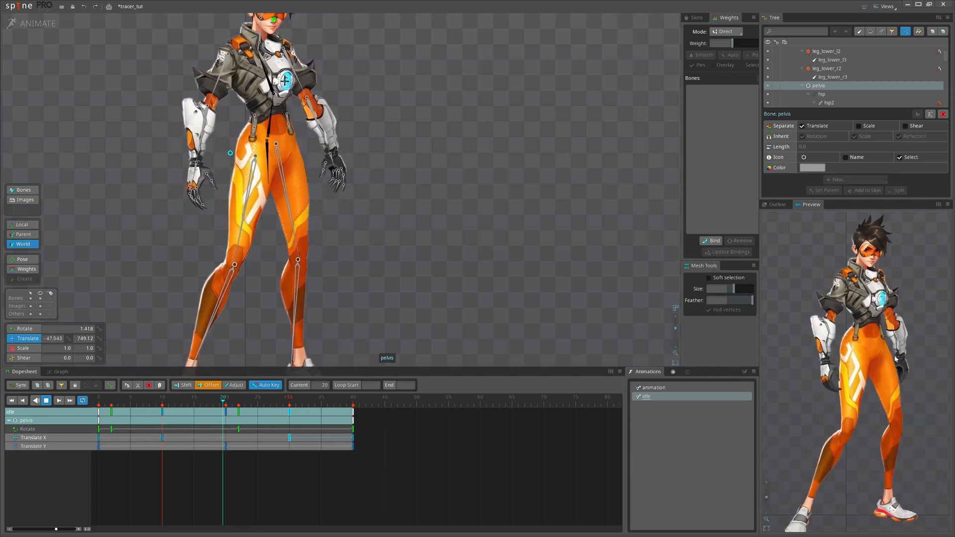
pyautogui.scroll(-2, 460, 237)
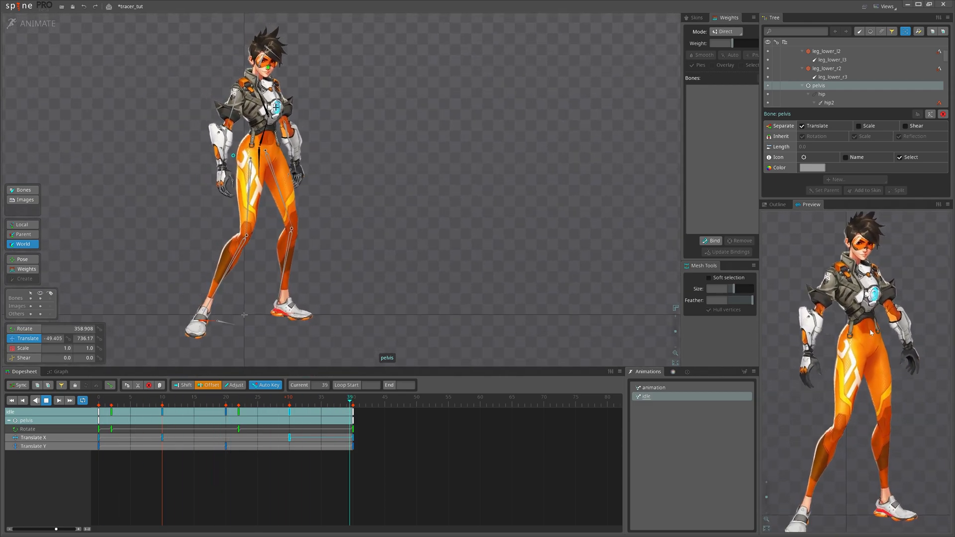
# - Scrub through the idle loop and examine how the pelvis sway carries the whole figure
pyautogui.press('d')
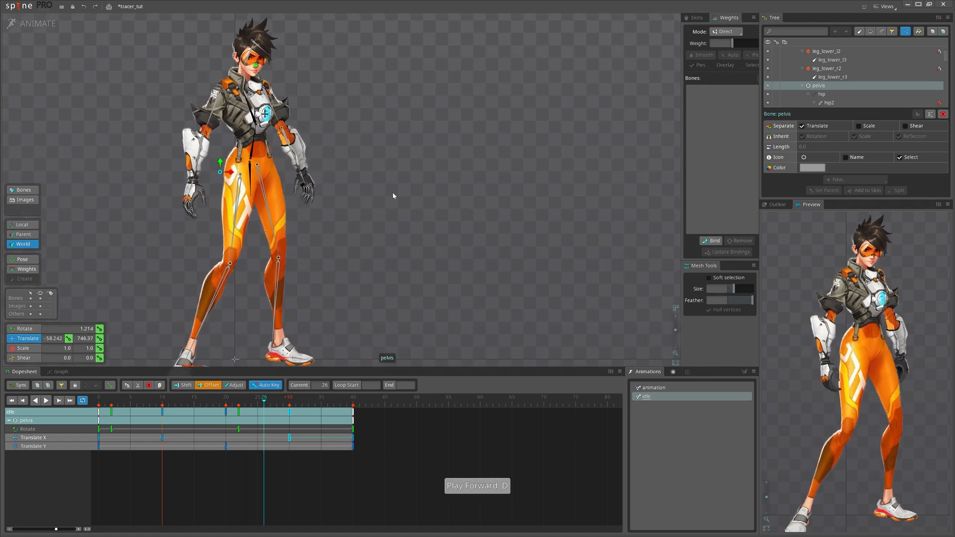
pyautogui.moveTo(391, 192); pyautogui.dragTo(392, 250)
pyautogui.moveTo(189, 399); pyautogui.dragTo(175, 399)
pyautogui.scroll(2, 290, 213)
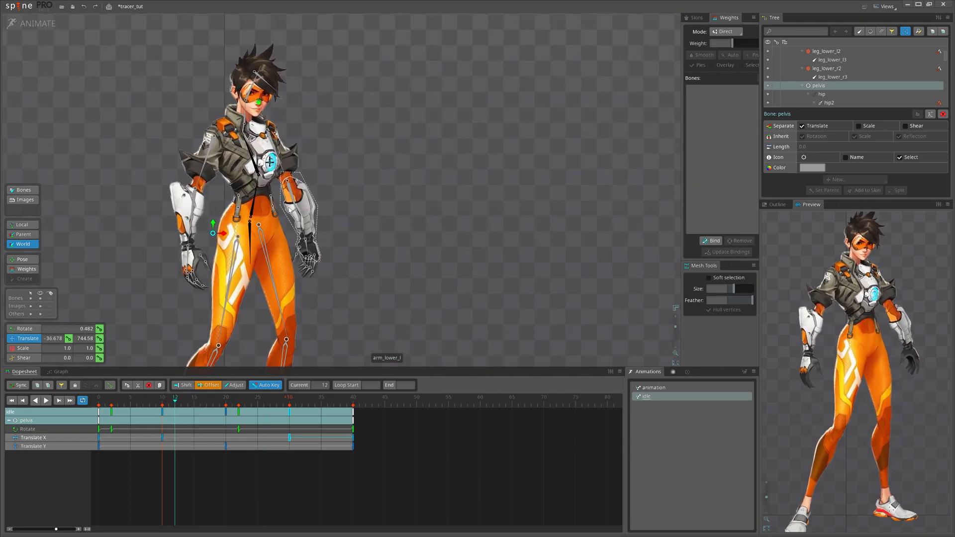
pyautogui.scroll(2, 290, 213)
pyautogui.scroll(-2, 290, 214)
pyautogui.moveTo(272, 342); pyautogui.dragTo(272, 286)
pyautogui.scroll(-1, 303, 289)
pyautogui.moveTo(352, 359); pyautogui.dragTo(341, 368)
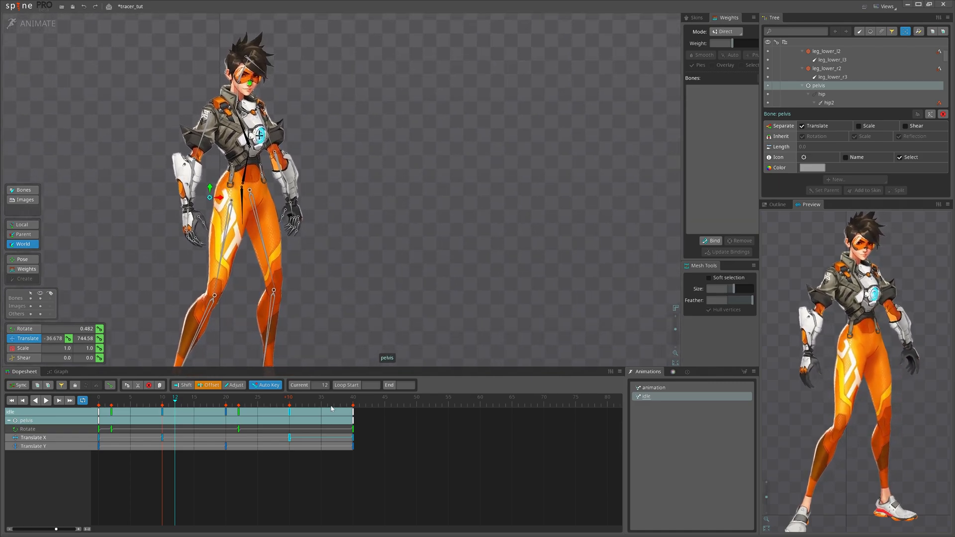
pyautogui.click(271, 462)
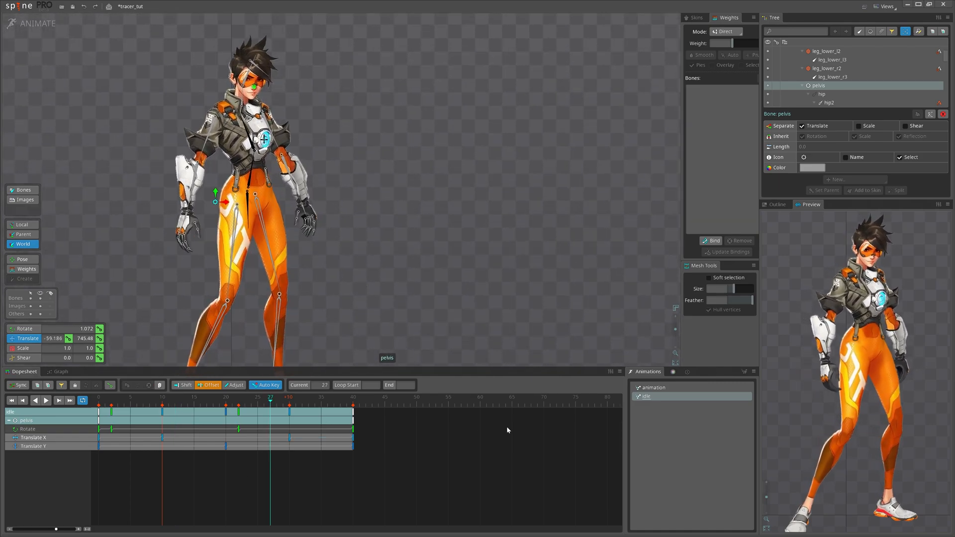
# - Offset the pelvis Translate X and Translate Y keys together by 37 frames and play the loop to check the motion
pyautogui.scroll(2, 219, 226)
pyautogui.press('space')
pyautogui.click(213, 193)
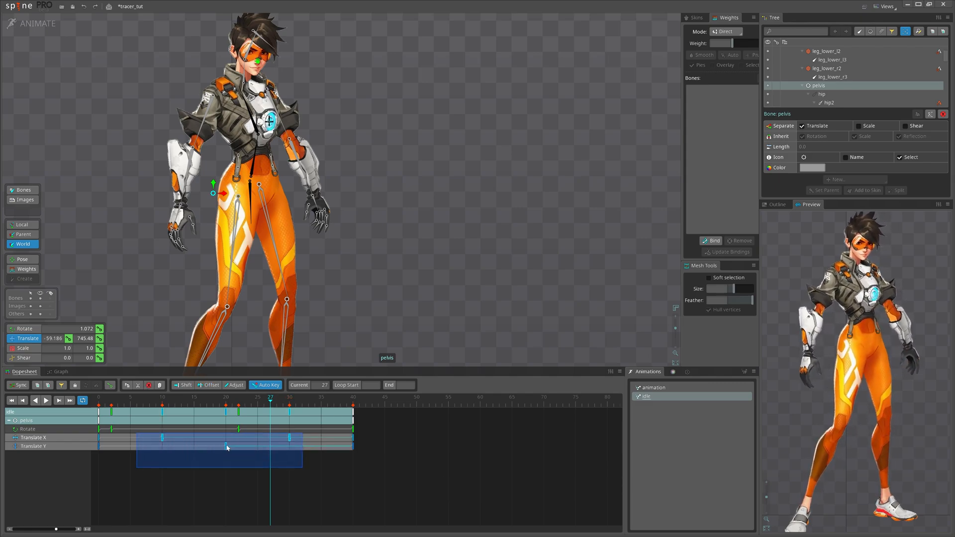
pyautogui.moveTo(226, 447)
pyautogui.mouseDown()
pyautogui.moveTo(534, 461)
pyautogui.moveTo(462, 475)
pyautogui.mouseUp()
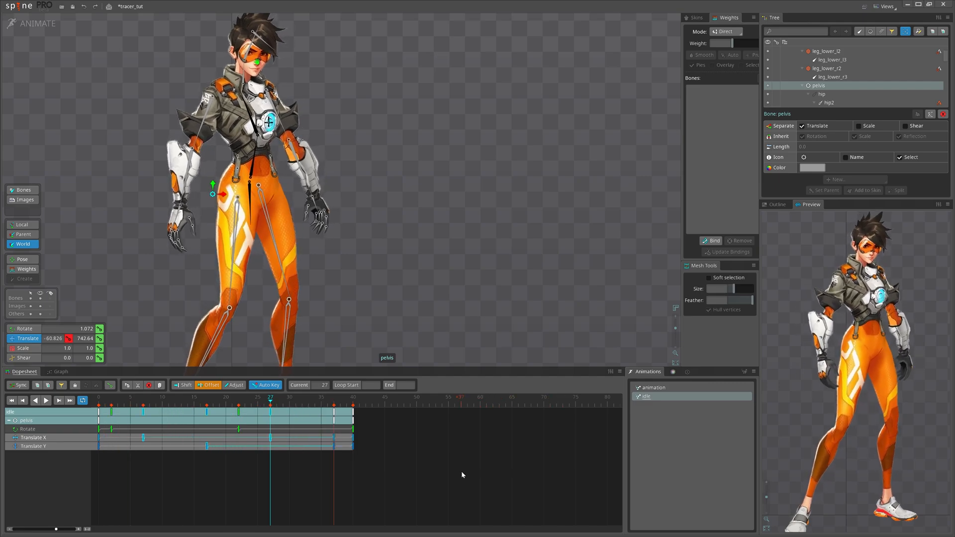
pyautogui.press('d')
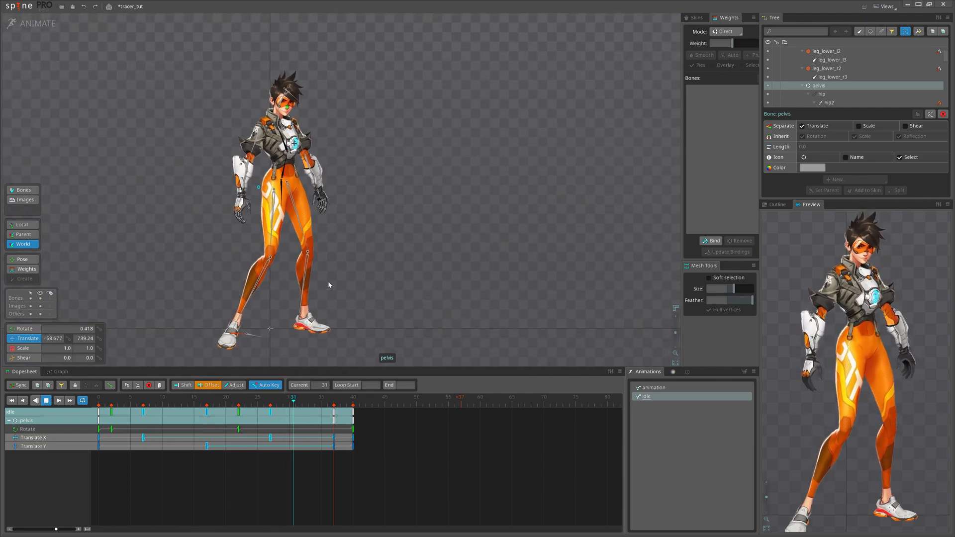
pyautogui.scroll(5, 290, 217)
pyautogui.press('d')
# - Offset the Rotate keys of the left hand's second finger bones, finger1_l2 through finger5_l2, by 4 frames
pyautogui.click(342, 260)
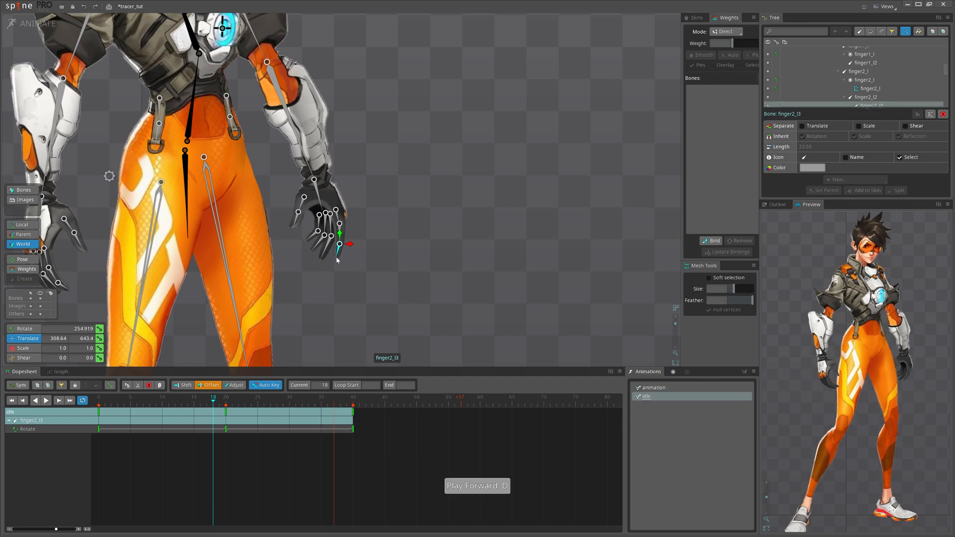
pyautogui.scroll(3, 345, 261)
pyautogui.scroll(3, 393, 259)
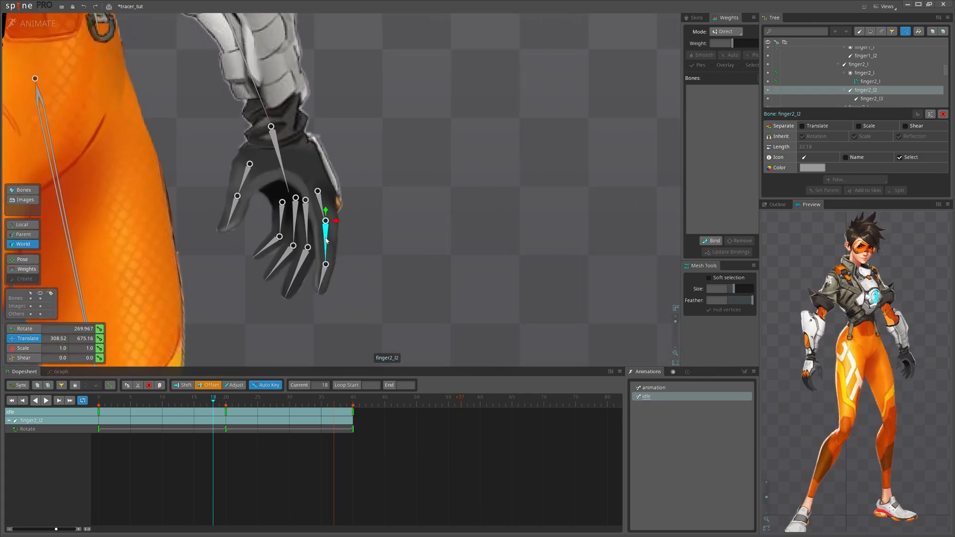
pyautogui.keyDown('ctrl'); pyautogui.click(302, 267); pyautogui.keyUp('ctrl')
pyautogui.keyDown('ctrl'); pyautogui.click(273, 249); pyautogui.keyUp('ctrl')
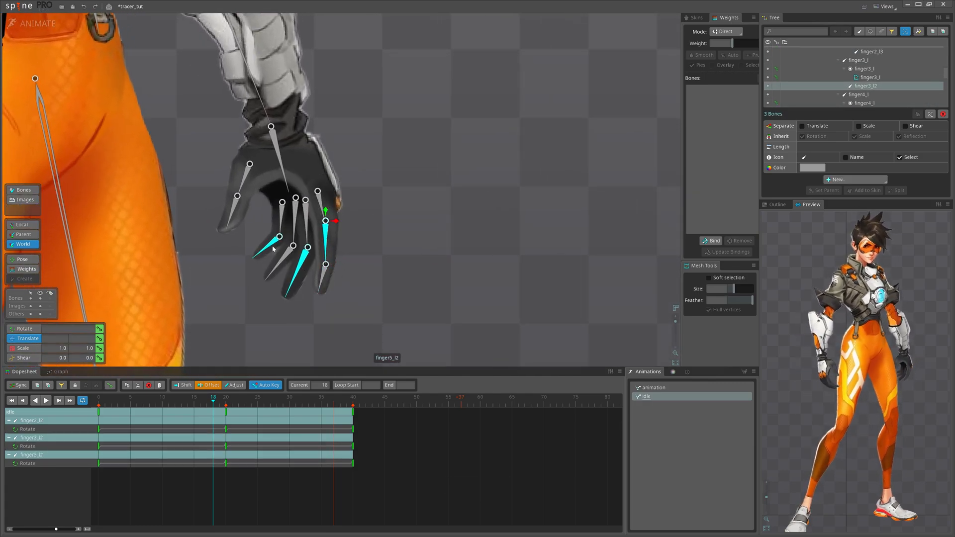
pyautogui.keyDown('ctrl'); pyautogui.click(232, 213); pyautogui.keyUp('ctrl')
pyautogui.keyDown('ctrl'); pyautogui.click(285, 261); pyautogui.keyUp('ctrl')
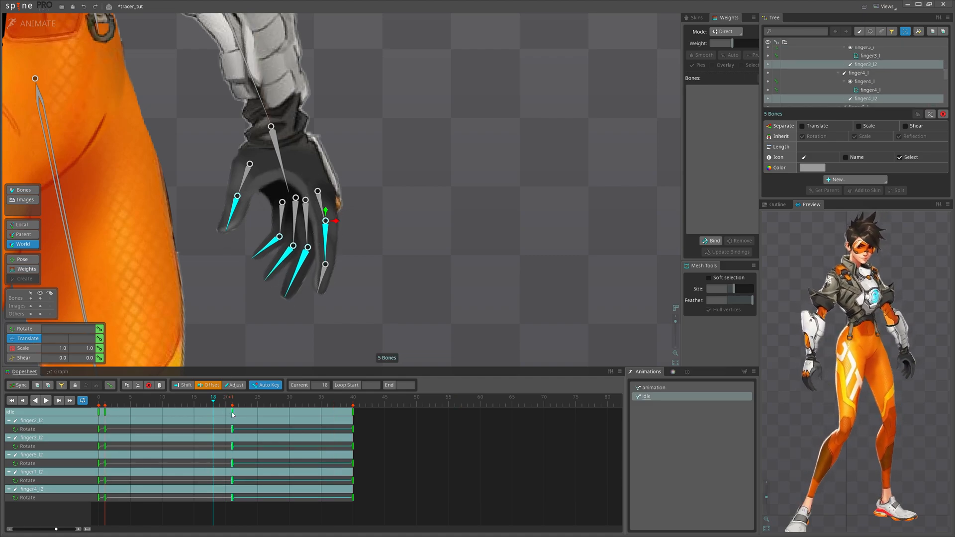
pyautogui.scroll(-3, 366, 305)
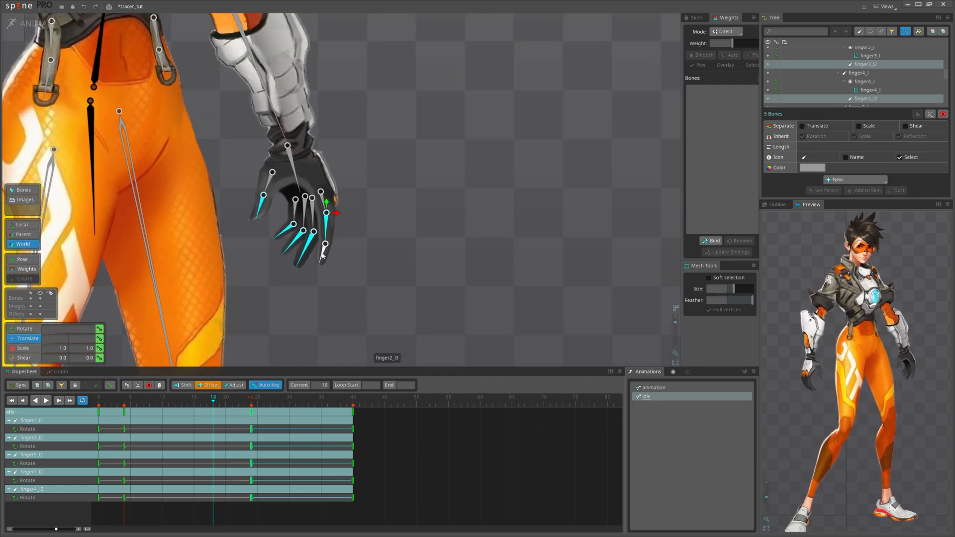
# - Offset the Rotate keys of the left fingertip bone finger2_l3 by 6 frames and play the hand motion
pyautogui.click(322, 255)
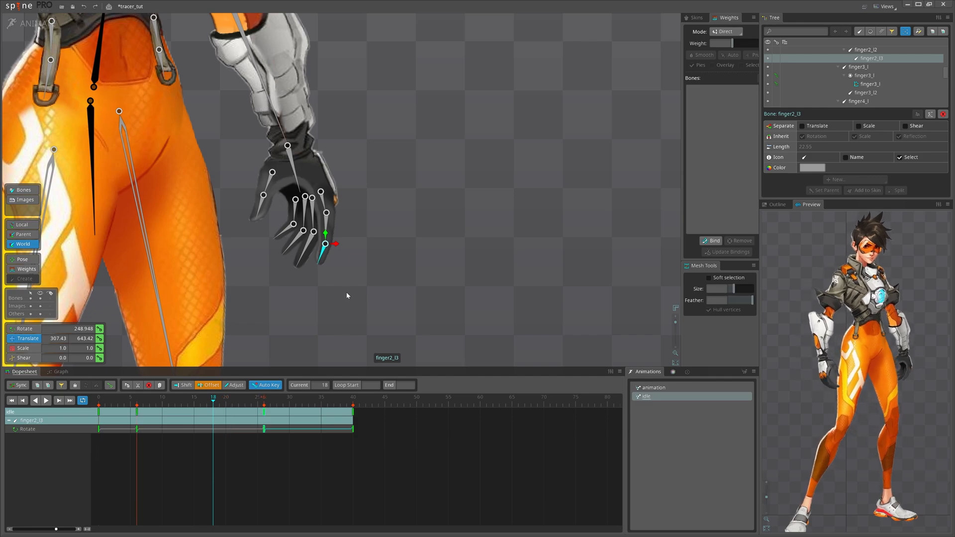
pyautogui.press('d')
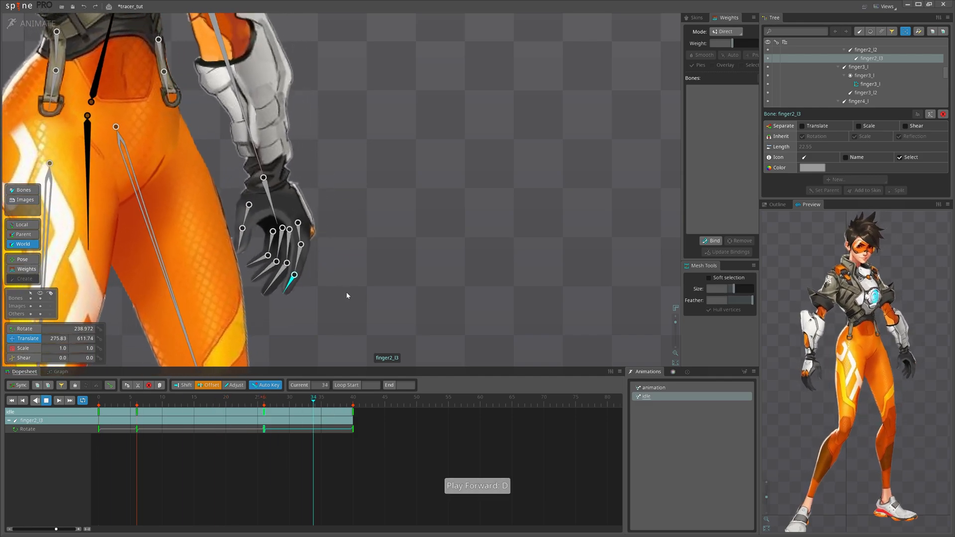
pyautogui.scroll(2, 346, 293)
pyautogui.press('d')
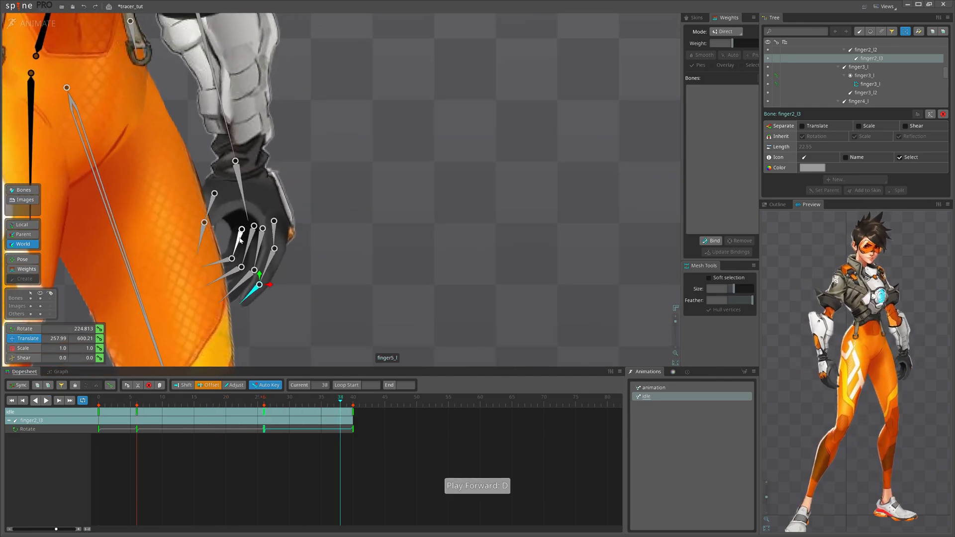
# - Stagger the left hand's finger5_l, finger4_l and finger2_l bone chains by offsetting their Rotate keys, using 1 frame for the finger2_l chain
pyautogui.keyDown('ctrl'); pyautogui.click(228, 262); pyautogui.keyUp('ctrl')
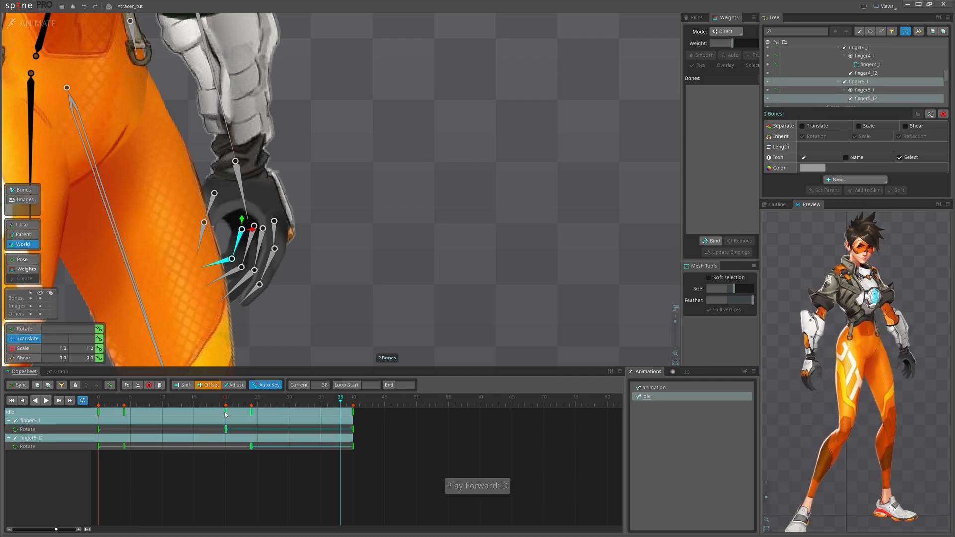
pyautogui.click(250, 244)
pyautogui.keyDown('ctrl'); pyautogui.click(236, 275); pyautogui.keyUp('ctrl')
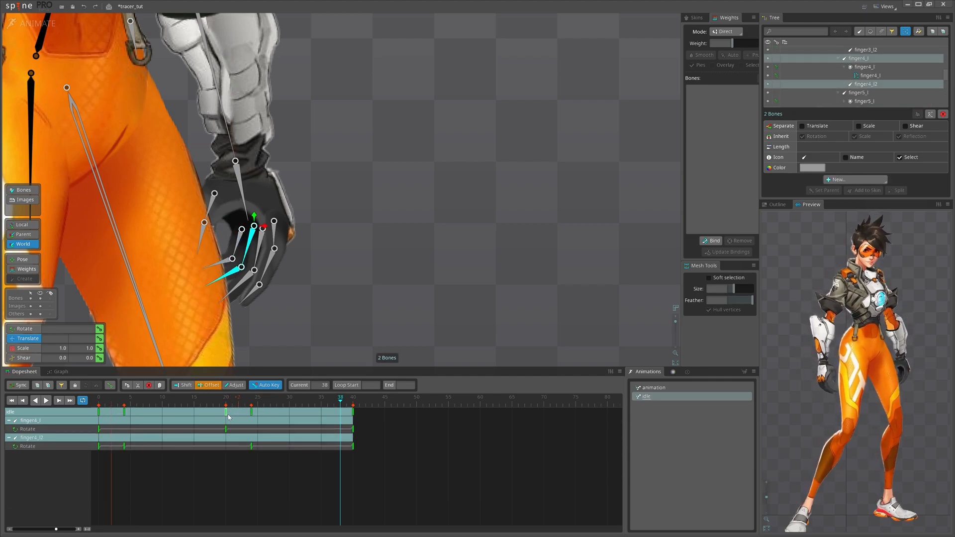
pyautogui.click(274, 233)
pyautogui.keyDown('ctrl'); pyautogui.click(267, 266); pyautogui.keyUp('ctrl')
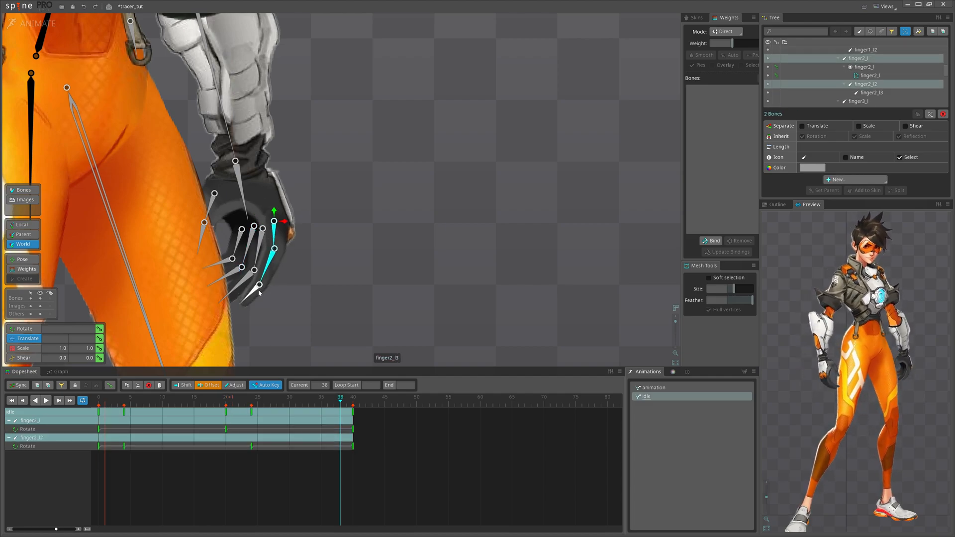
pyautogui.keyDown('ctrl'); pyautogui.click(259, 293); pyautogui.keyUp('ctrl')
pyautogui.moveTo(237, 414); pyautogui.dragTo(231, 414)
# - Offset the Rotate keys of the right hand's second finger bones, finger1_r2 through finger5_r2, by 3 frames
pyautogui.scroll(-3, 326, 316)
pyautogui.moveTo(326, 315); pyautogui.dragTo(552, 306)
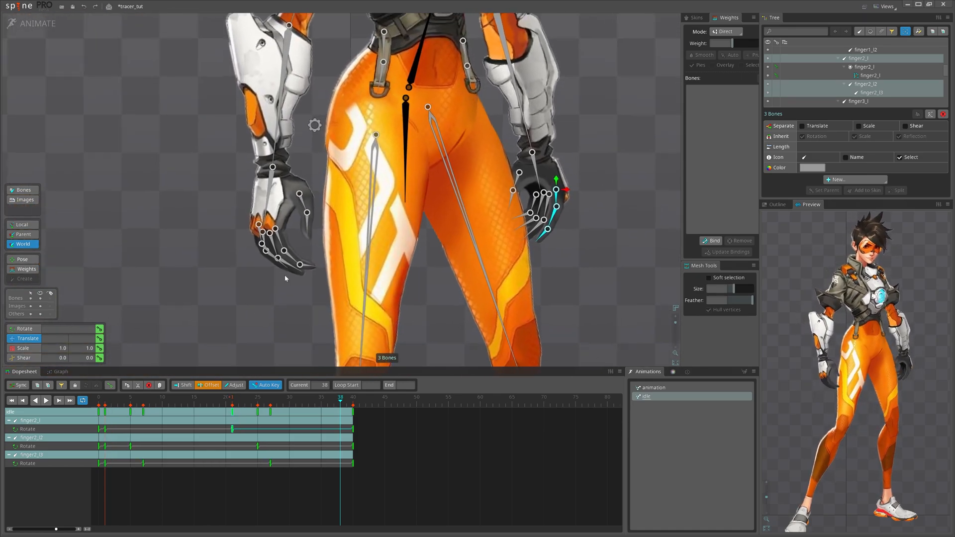
pyautogui.scroll(5, 285, 274)
pyautogui.click(285, 251)
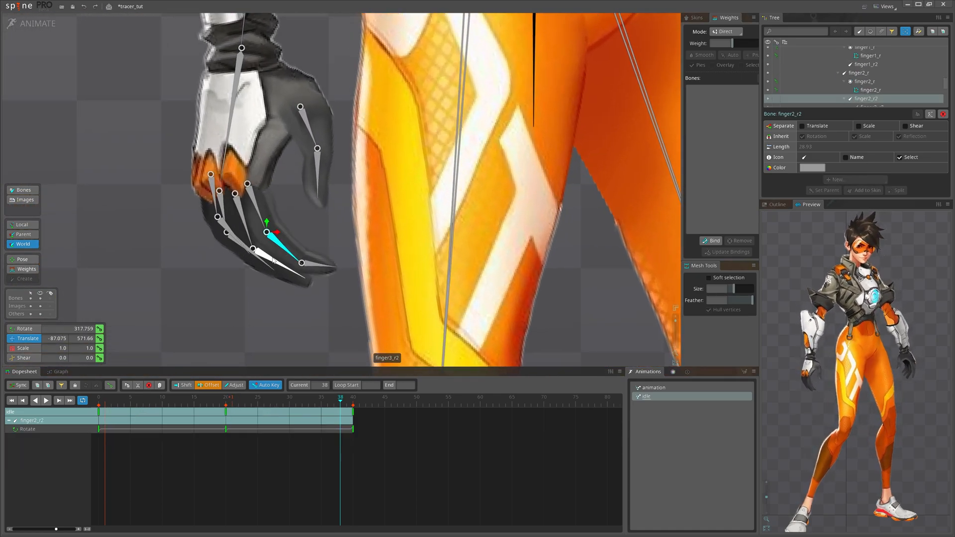
pyautogui.keyDown('ctrl'); pyautogui.click(273, 262); pyautogui.keyUp('ctrl')
pyautogui.keyDown('ctrl'); pyautogui.click(226, 227); pyautogui.keyUp('ctrl')
pyautogui.keyDown('ctrl'); pyautogui.click(237, 243); pyautogui.keyUp('ctrl')
pyautogui.keyDown('ctrl'); pyautogui.click(318, 167); pyautogui.keyUp('ctrl')
pyautogui.click(232, 412)
pyautogui.press('space')
# - Offset the Rotate keys of the fingertip finger2_r3, then shift the whole finger2_r chain by 2 frames
pyautogui.click(318, 266)
pyautogui.click(226, 414)
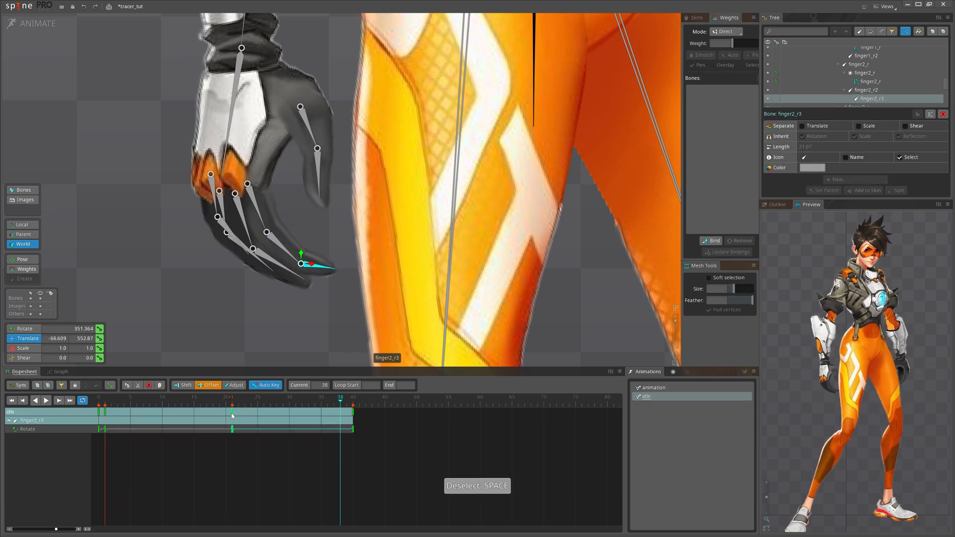
pyautogui.keyDown('ctrl'); pyautogui.click(257, 207); pyautogui.keyUp('ctrl')
pyautogui.keyDown('ctrl'); pyautogui.click(283, 246); pyautogui.keyUp('ctrl')
# - Offset the Rotate keys of finger5_r and finger5_r2 by 2 frames, and those of finger4_r and finger4_r2 by 1 frame
pyautogui.click(210, 212)
pyautogui.click(214, 191)
pyautogui.click(264, 400)
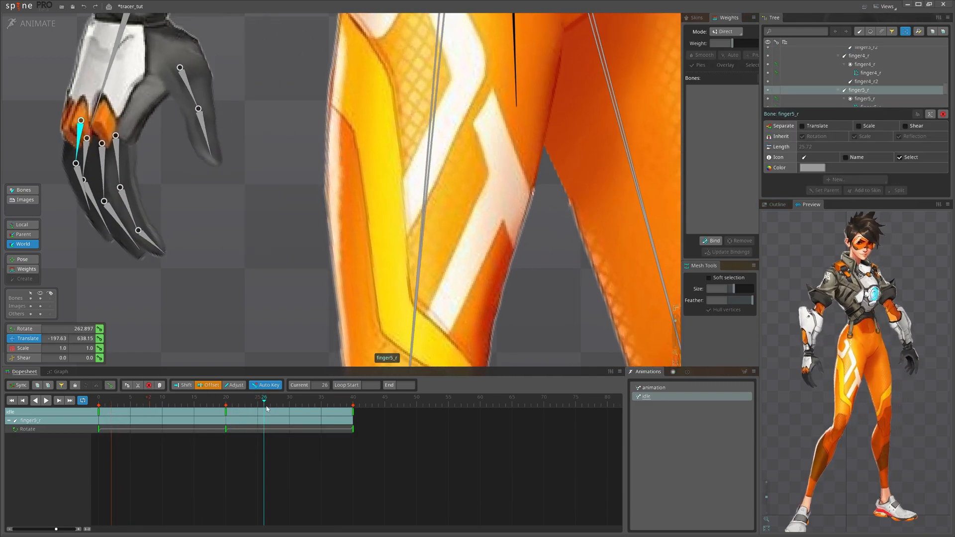
pyautogui.keyDown('ctrl'); pyautogui.click(79, 179); pyautogui.keyUp('ctrl')
pyautogui.click(233, 413)
pyautogui.click(86, 152)
pyautogui.keyDown('ctrl'); pyautogui.click(88, 194); pyautogui.keyUp('ctrl')
pyautogui.click(232, 413)
pyautogui.scroll(-4, 236, 236)
# - Offset the Rotate keys of all nine right-hand finger bones except the thumb together by 13 frames
pyautogui.click(218, 205)
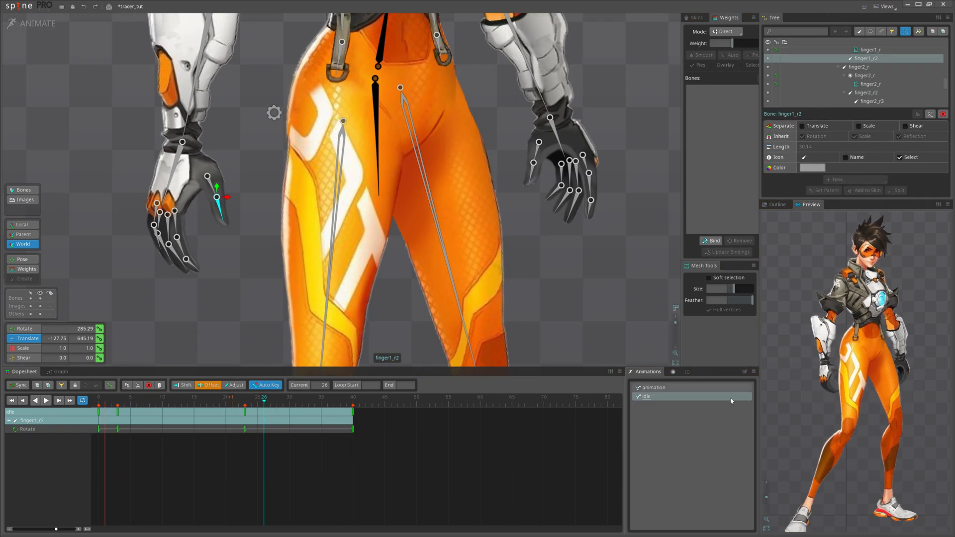
pyautogui.scroll(4, 823, 372)
pyautogui.scroll(5, 836, 377)
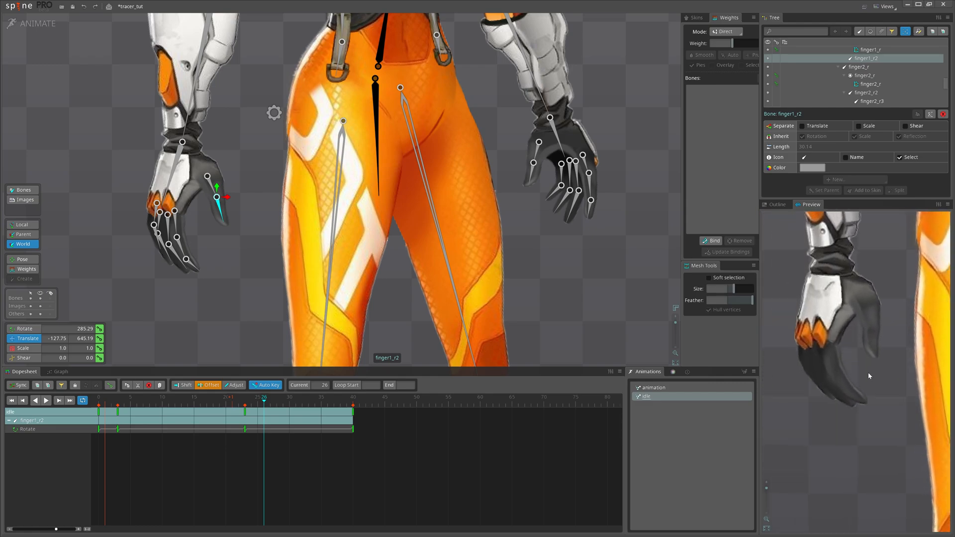
pyautogui.scroll(-8, 887, 403)
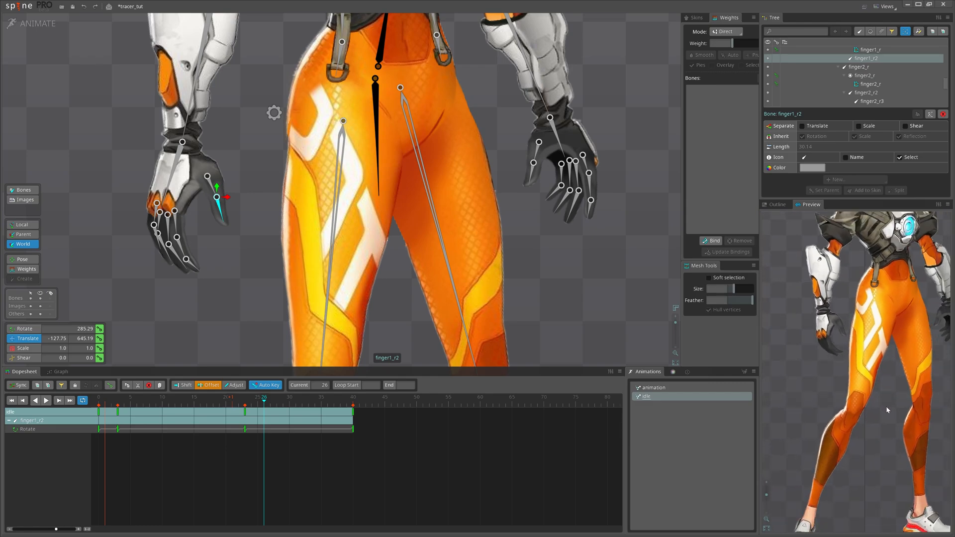
pyautogui.moveTo(149, 320); pyautogui.dragTo(222, 244)
pyautogui.keyDown('ctrl'); pyautogui.click(222, 208); pyautogui.keyUp('ctrl')
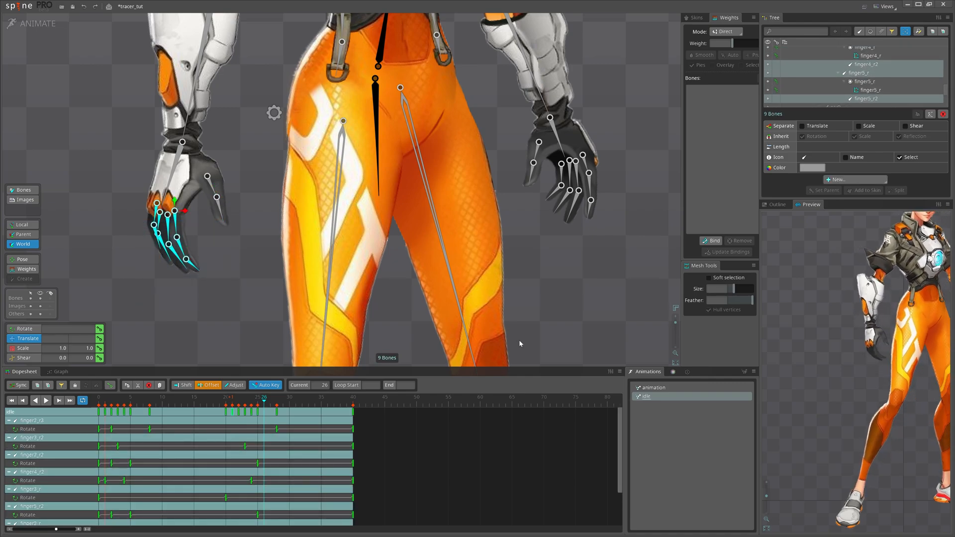
pyautogui.scroll(5, 874, 367)
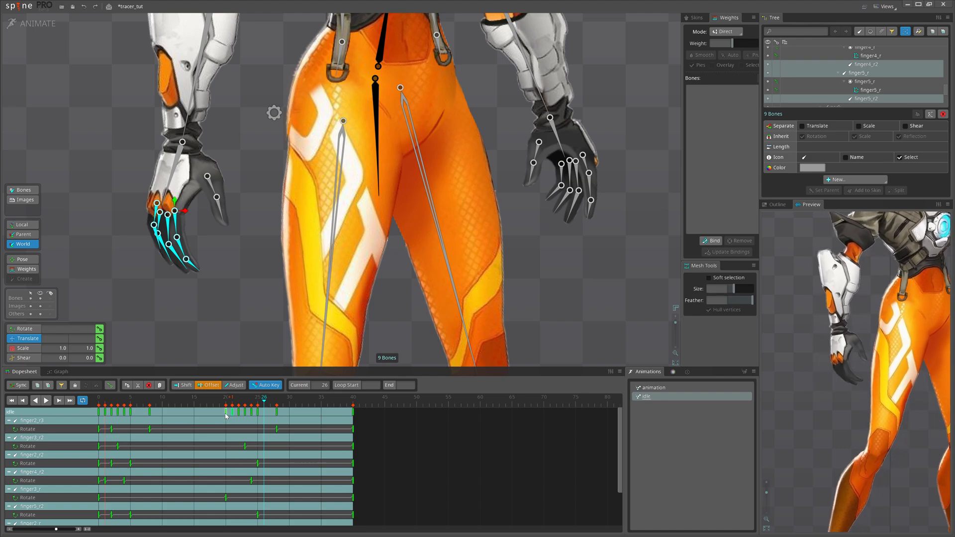
pyautogui.moveTo(225, 416); pyautogui.dragTo(306, 414)
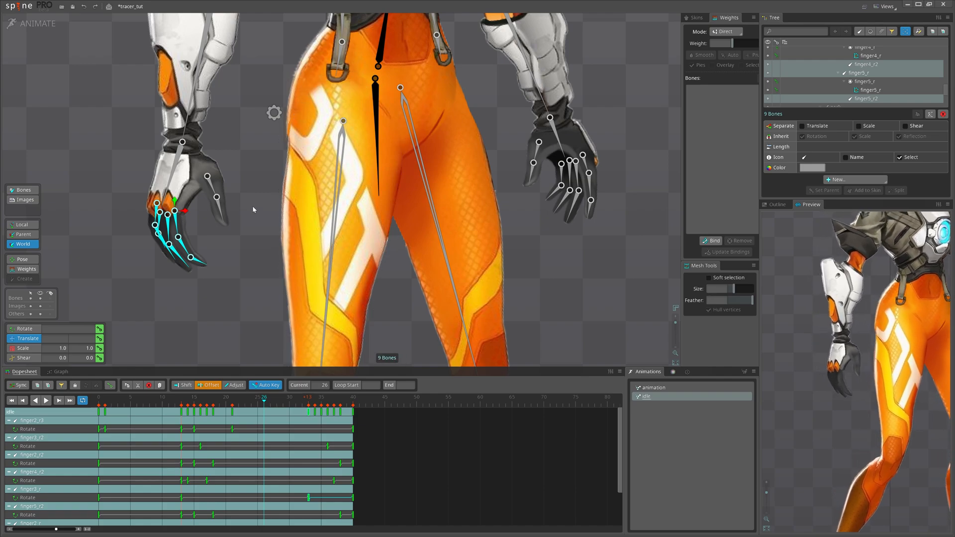
# - Offset the Rotate keys of the right thumb bones finger1_r and finger1_r2 by 26 frames
pyautogui.click(220, 207)
pyautogui.keyDown('ctrl'); pyautogui.click(211, 186); pyautogui.keyUp('ctrl')
pyautogui.click(228, 414)
pyautogui.moveTo(228, 413); pyautogui.dragTo(392, 411)
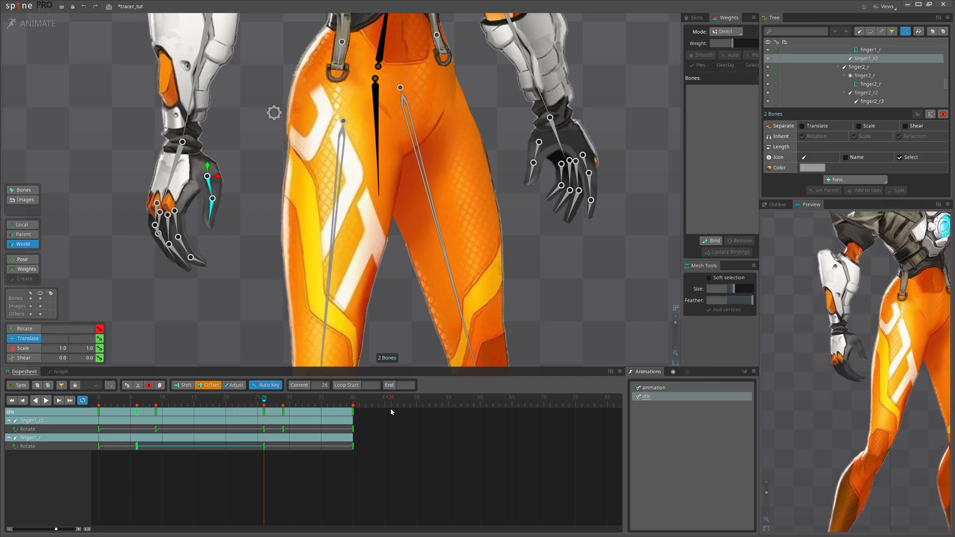
# - Offset the Rotate keys of the nine left-hand finger bones, excluding the thumb, together by 7 frames
pyautogui.scroll(-2, 579, 254)
pyautogui.moveTo(579, 253); pyautogui.dragTo(362, 228)
pyautogui.scroll(1, 412, 269)
pyautogui.press('d')
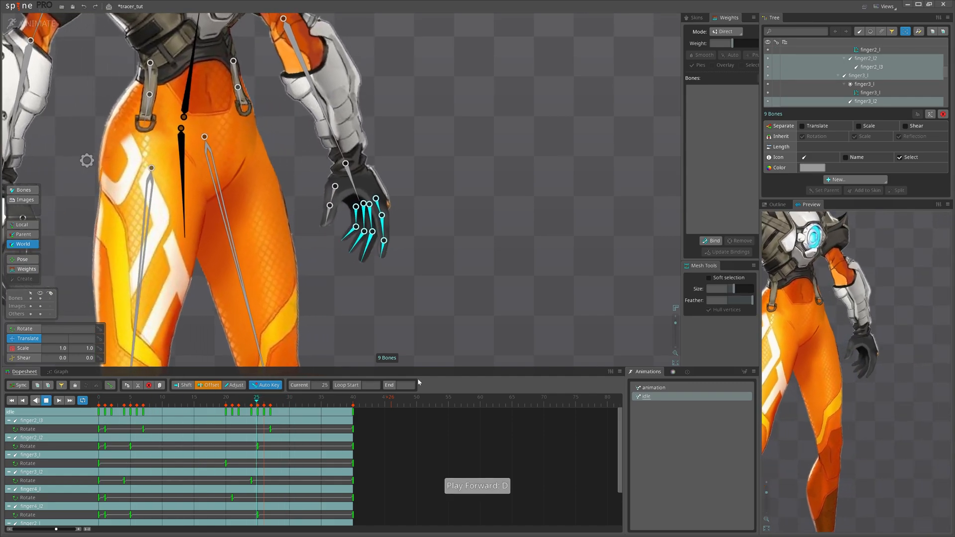
pyautogui.moveTo(227, 415); pyautogui.dragTo(270, 417)
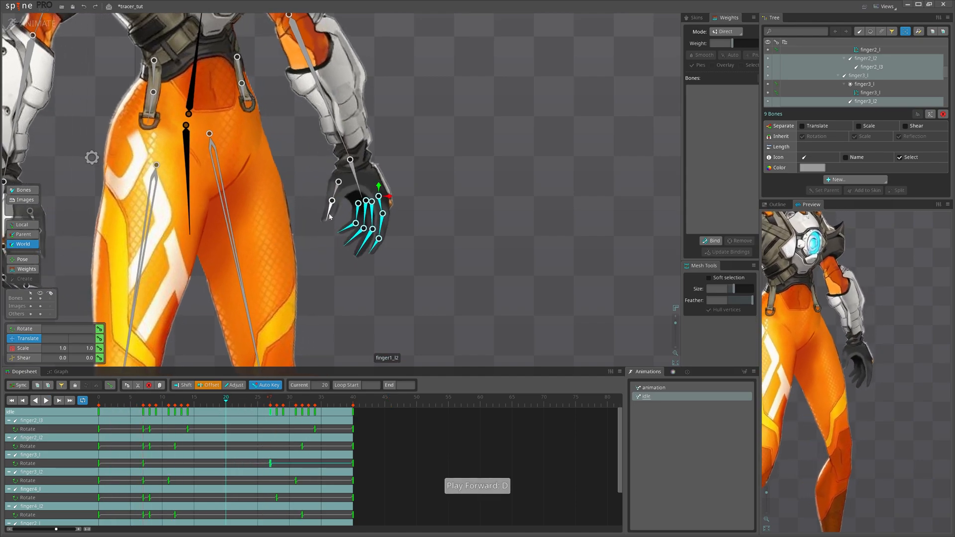
# - Offset the Rotate keys of the left thumb bones finger1_l and finger1_l2 by 9 frames
pyautogui.click(329, 211)
pyautogui.keyDown('ctrl'); pyautogui.click(336, 189); pyautogui.keyUp('ctrl')
pyautogui.moveTo(226, 413); pyautogui.dragTo(286, 413)
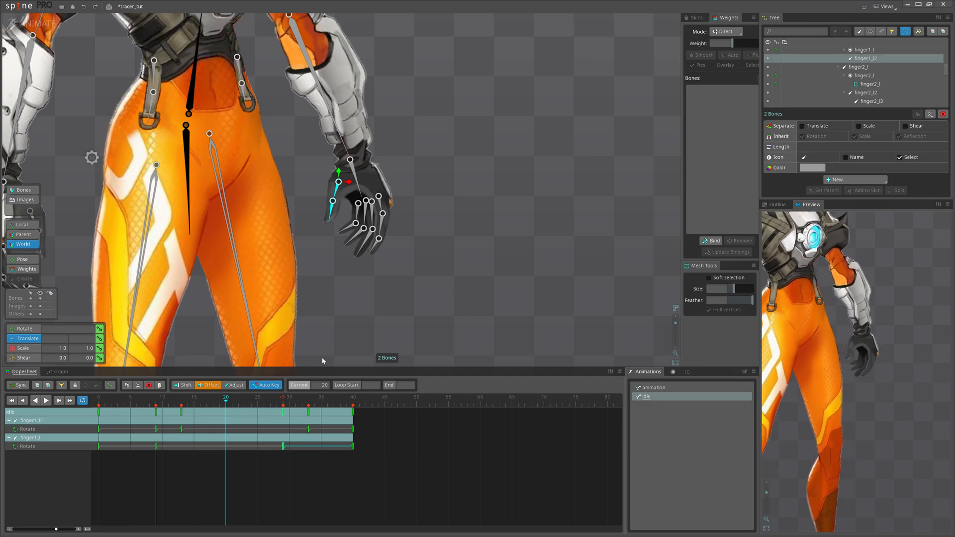
# - Play the idle animation to check the overlapping motion of the body and hands
pyautogui.scroll(-8, 395, 279)
pyautogui.press('d')
pyautogui.scroll(1, 360, 241)
pyautogui.scroll(5, 360, 240)
pyautogui.press('d')
# - Select the strap bones strip_r, strip_r2, strip_l and strip_l2 to inspect their dopesheet tracks
pyautogui.click(310, 221)
pyautogui.keyDown('ctrl'); pyautogui.click(311, 205); pyautogui.keyUp('ctrl')
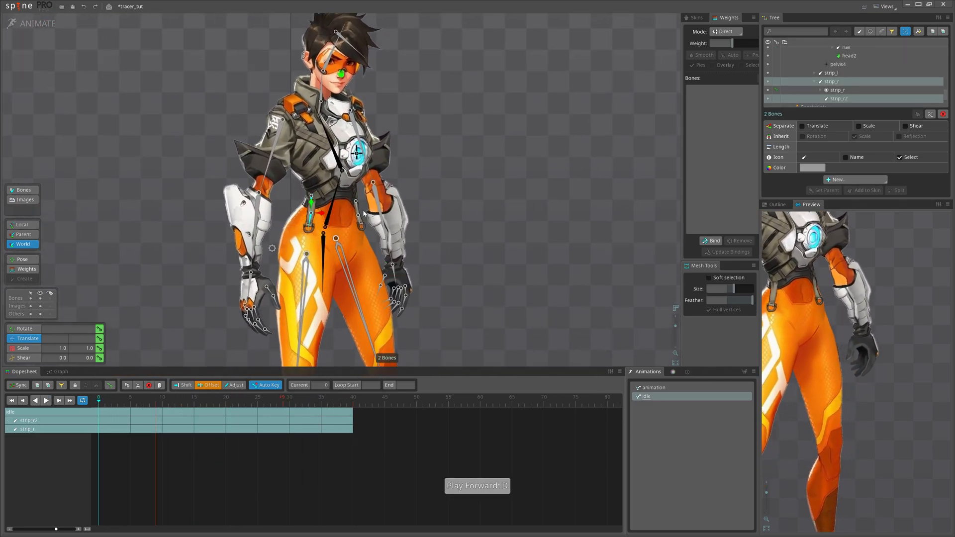
pyautogui.keyDown('ctrl'); pyautogui.click(356, 203); pyautogui.keyUp('ctrl')
pyautogui.keyDown('ctrl'); pyautogui.click(358, 222); pyautogui.keyUp('ctrl')
pyautogui.scroll(-2, 503, 258)
pyautogui.scroll(-5, 445, 274)
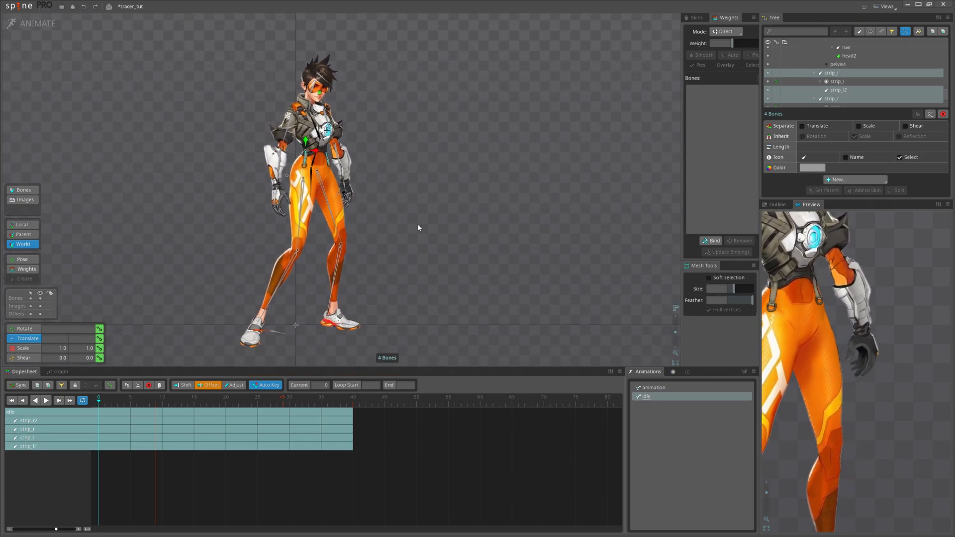
pyautogui.scroll(5, 380, 140)
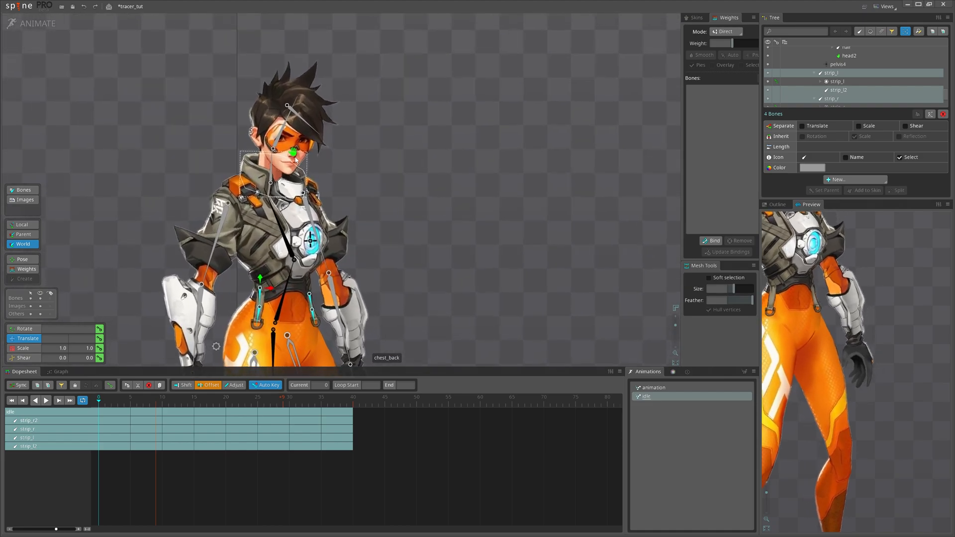
# - Clear the bone selection and save the project
pyautogui.click(296, 159)
pyautogui.press('v')
pyautogui.moveTo(351, 230); pyautogui.dragTo(351, 238)
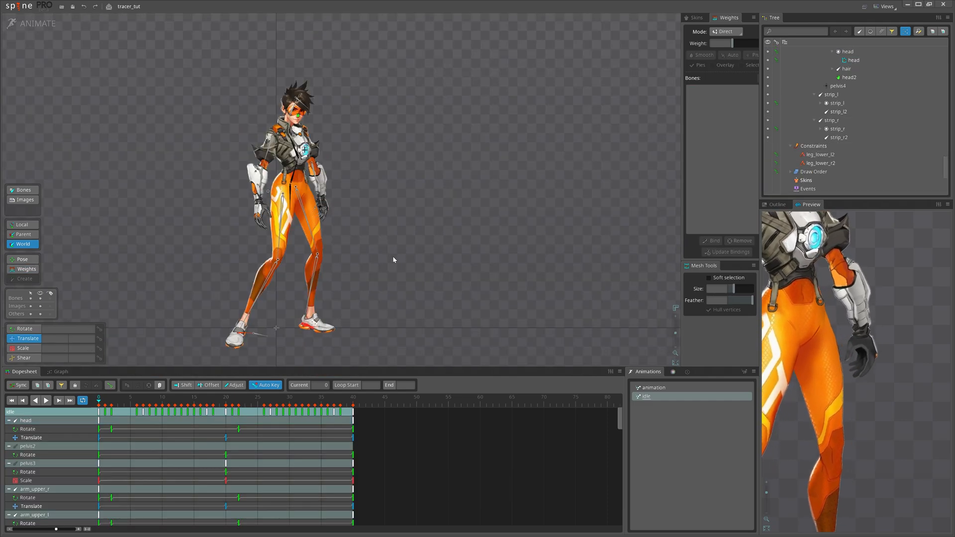
pyautogui.moveTo(393, 257); pyautogui.dragTo(397, 259)
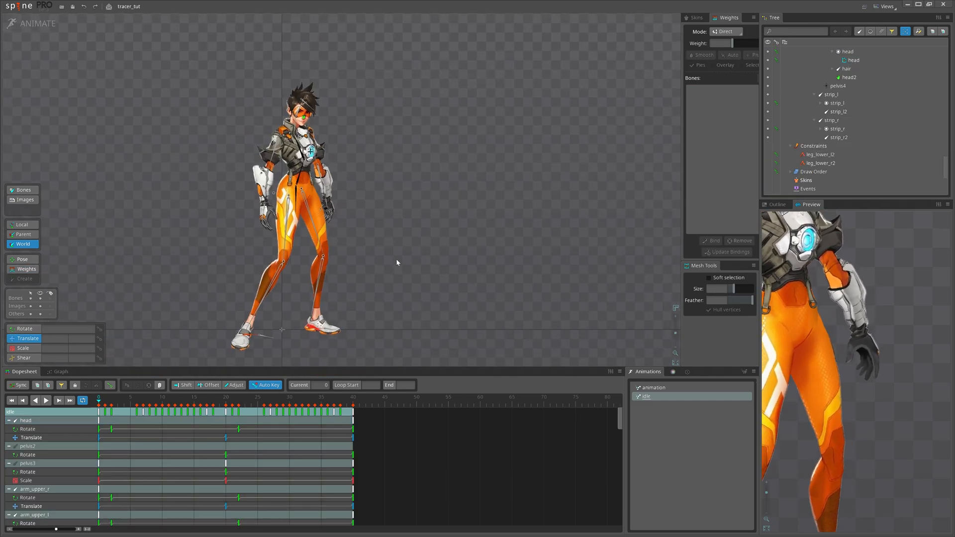
pyautogui.scroll(2, 386, 264)
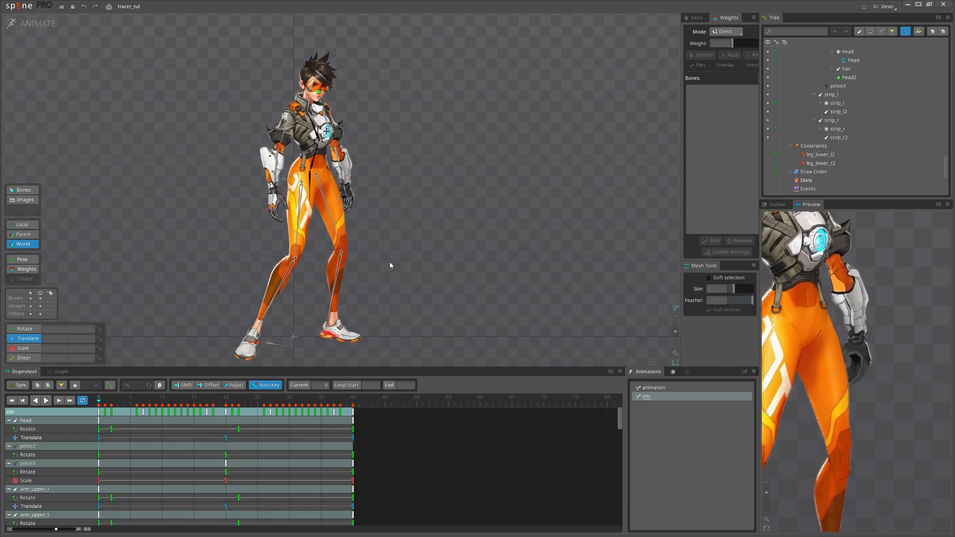
pyautogui.scroll(-2, 497, 292)
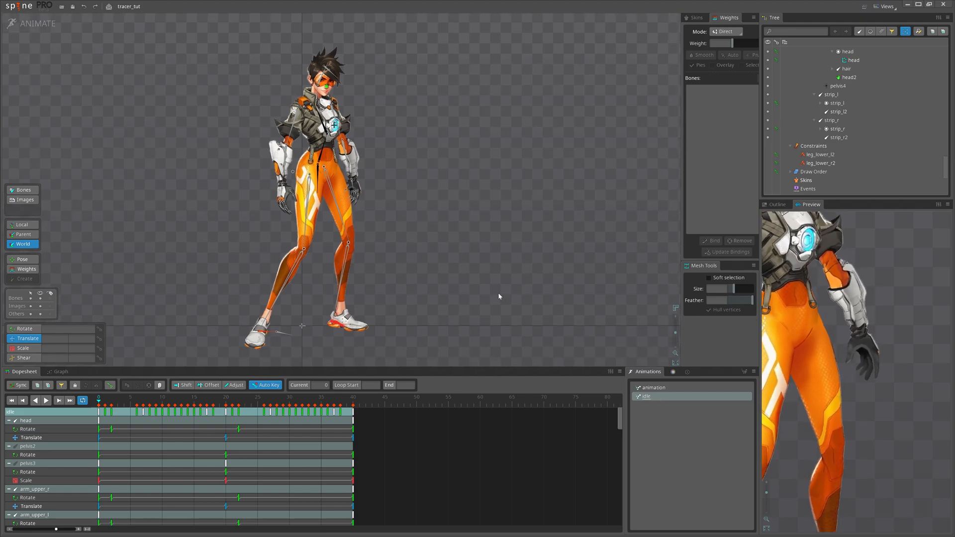
pyautogui.scroll(2, 429, 283)
pyautogui.scroll(1, 429, 285)
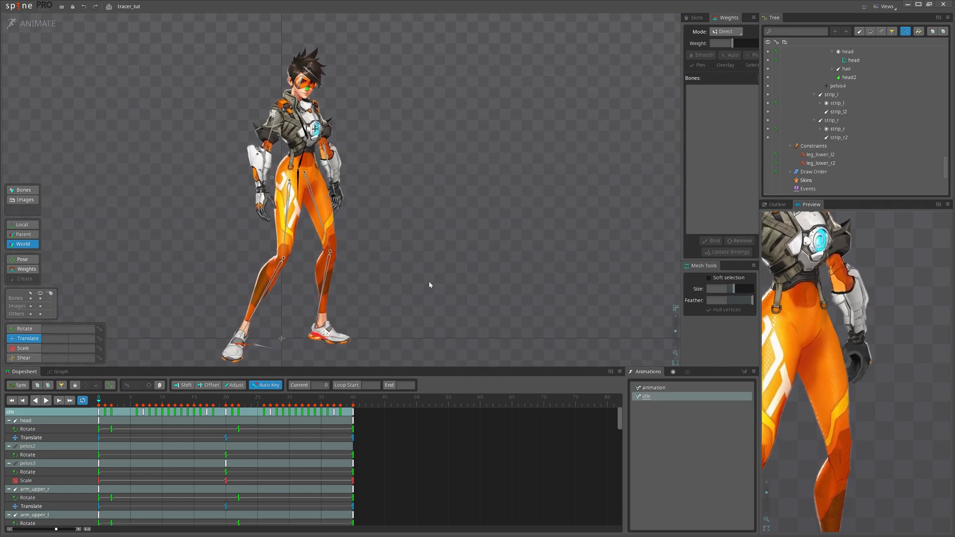
pyautogui.scroll(-2, 429, 283)
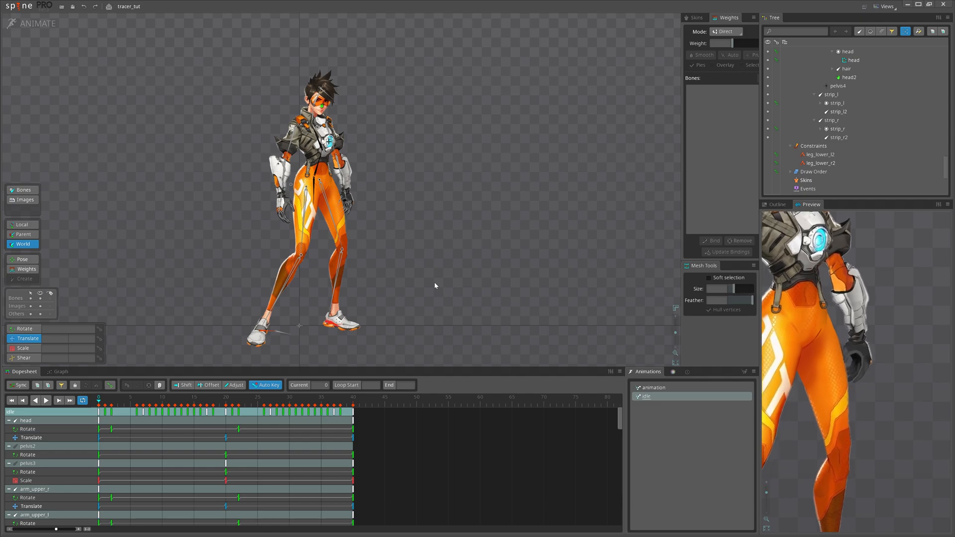
pyautogui.moveTo(434, 283)
pyautogui.mouseDown()
pyautogui.moveTo(444, 291)
pyautogui.moveTo(408, 289)
pyautogui.moveTo(443, 268)
pyautogui.moveTo(454, 280)
pyautogui.moveTo(445, 285)
pyautogui.mouseUp()
pyautogui.scroll(2, 418, 289)
pyautogui.scroll(-2, 409, 290)
pyautogui.scroll(1, 445, 285)
pyautogui.scroll(1, 444, 285)
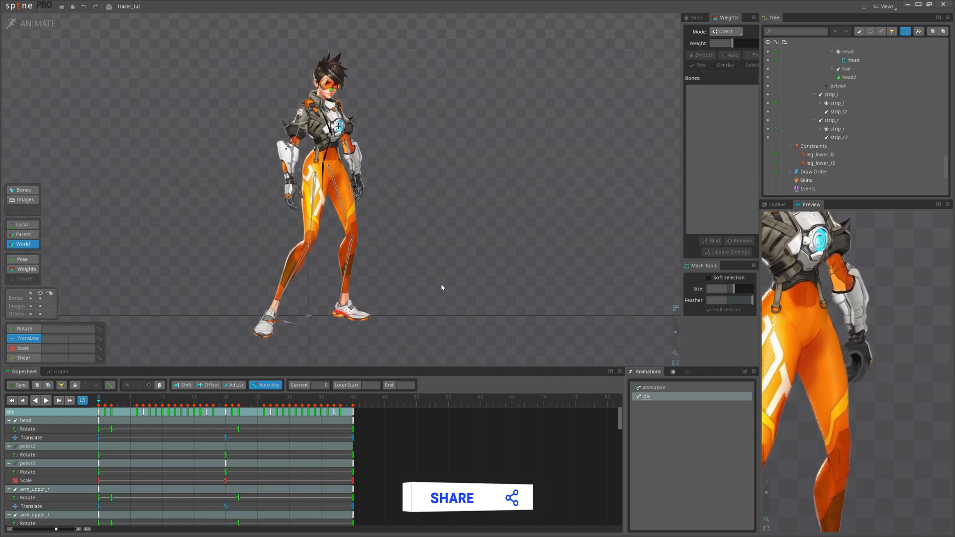
pyautogui.scroll(2, 428, 283)
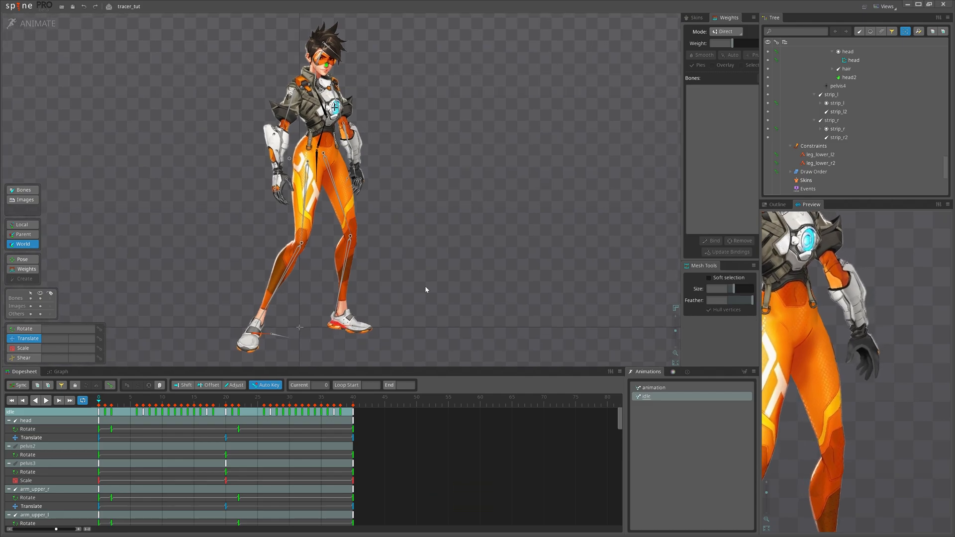
pyautogui.moveTo(425, 287); pyautogui.dragTo(441, 287)
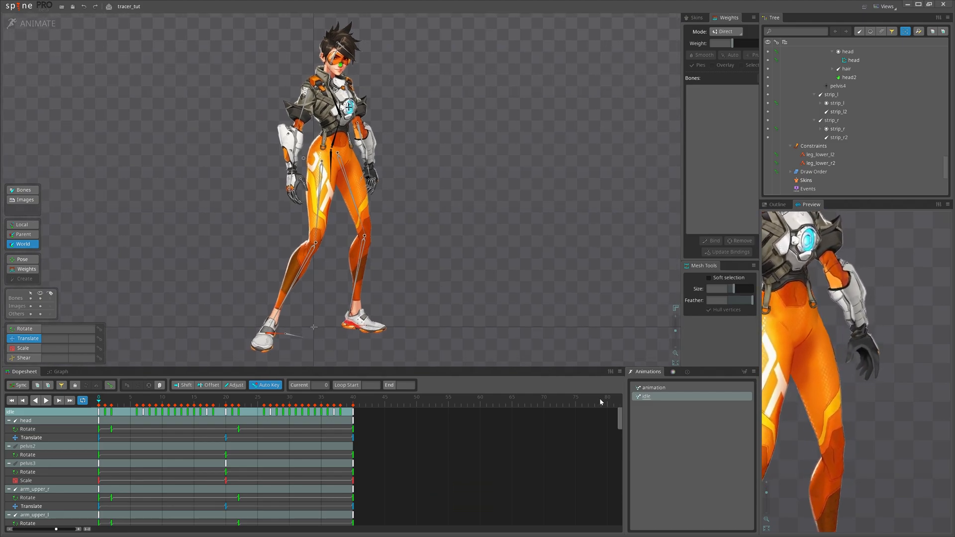
pyautogui.moveTo(483, 294); pyautogui.dragTo(500, 299)
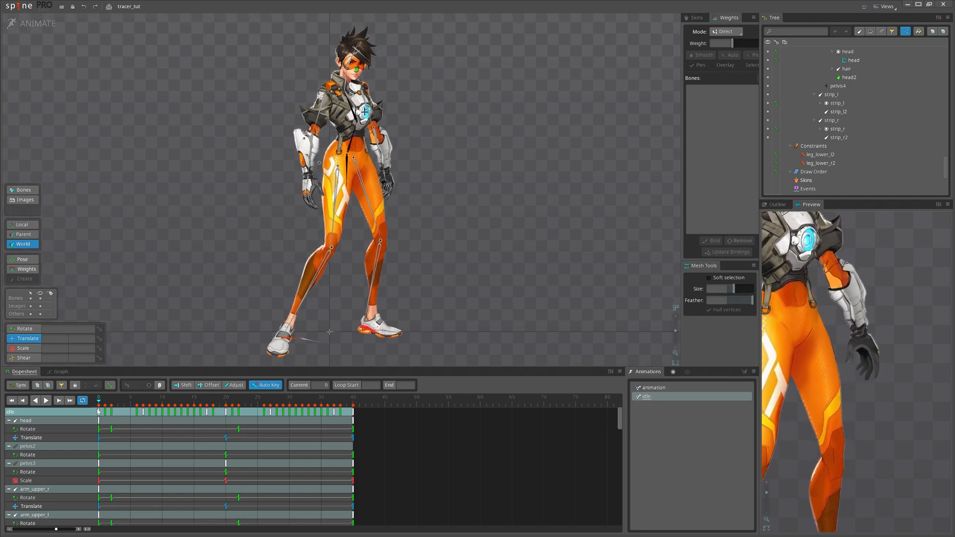
pyautogui.scroll(-1, 503, 298)
pyautogui.scroll(-1, 482, 301)
pyautogui.moveTo(483, 301)
pyautogui.mouseDown()
pyautogui.moveTo(477, 294)
pyautogui.moveTo(467, 308)
pyautogui.mouseUp()
pyautogui.scroll(1, 467, 308)
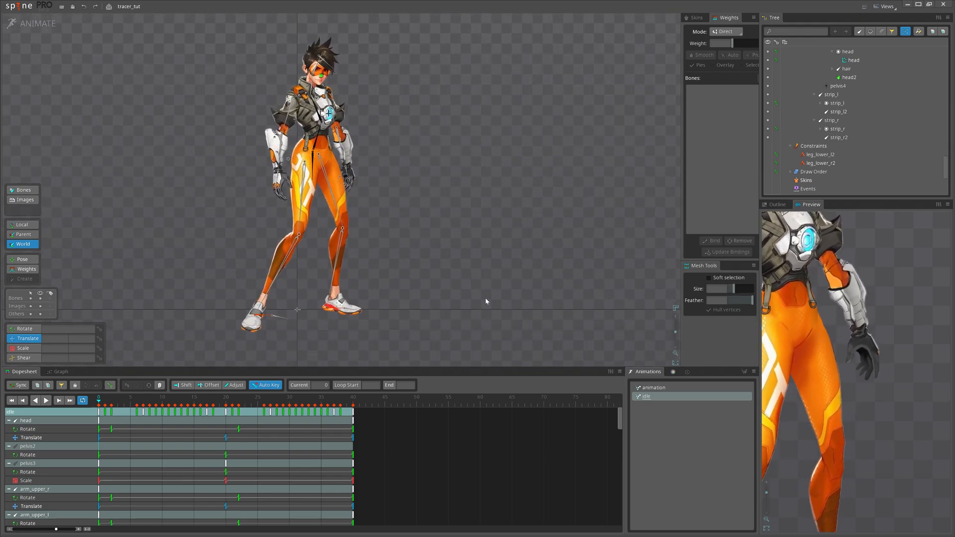